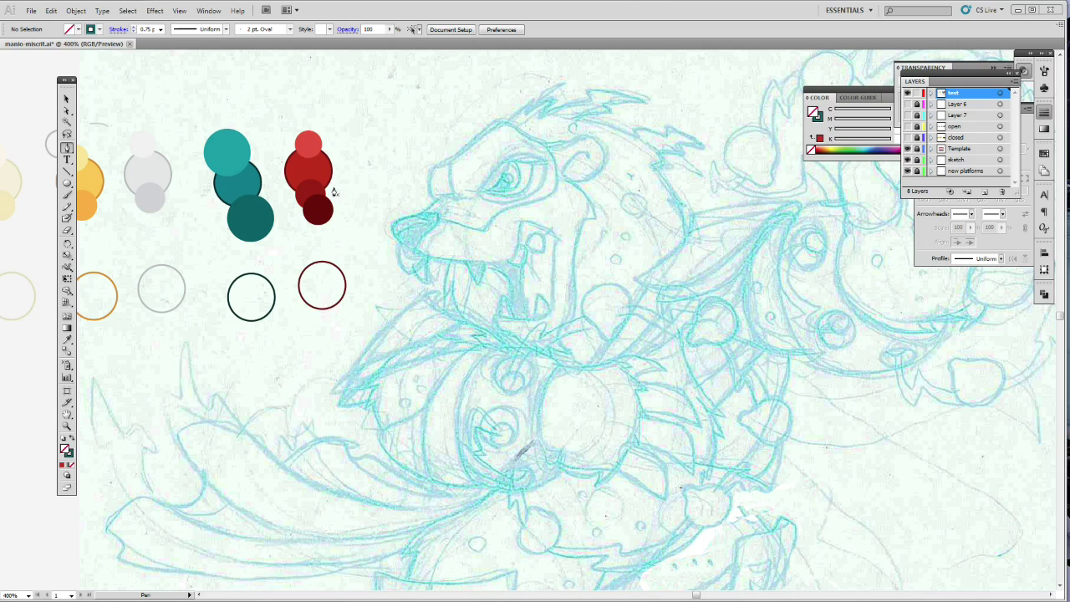
Select the large red circle in the palette to load its fill and stroke colours, leaving nothing selected at the end
left_click(67, 99)
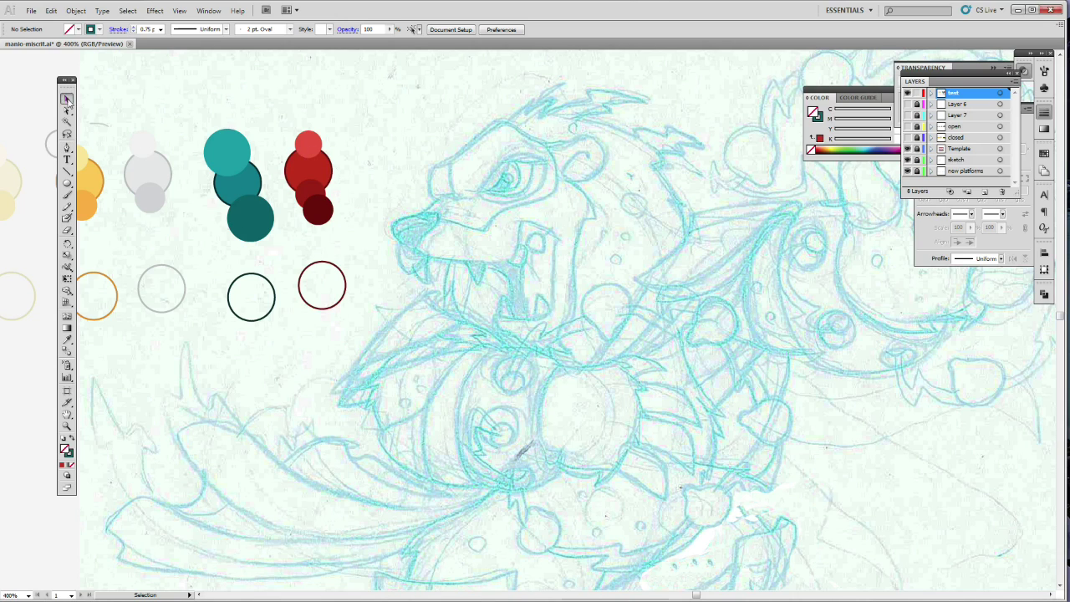
double_click(323, 174)
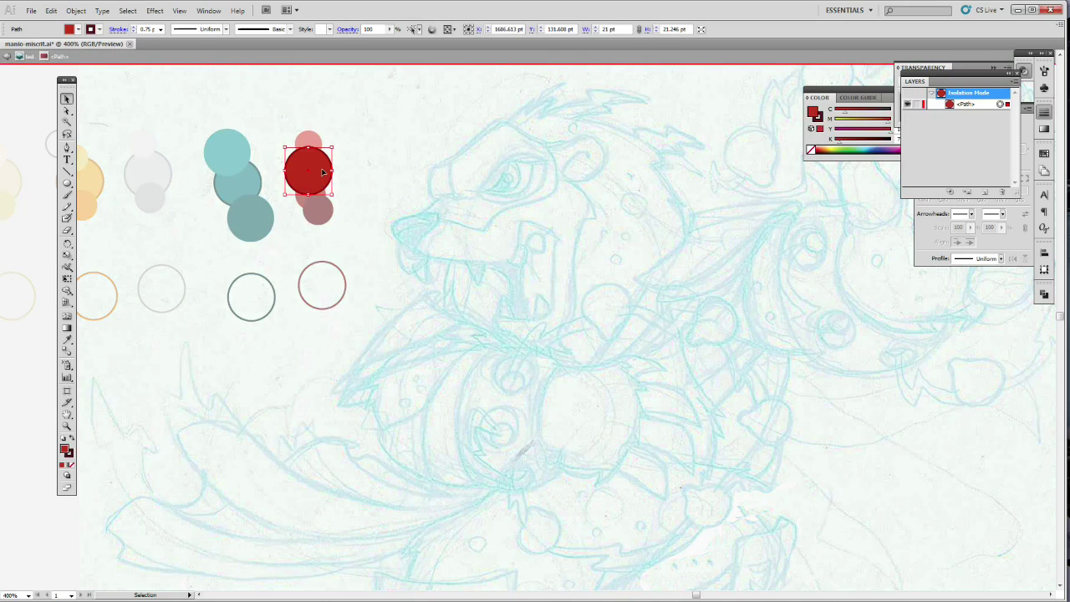
key("Escape")
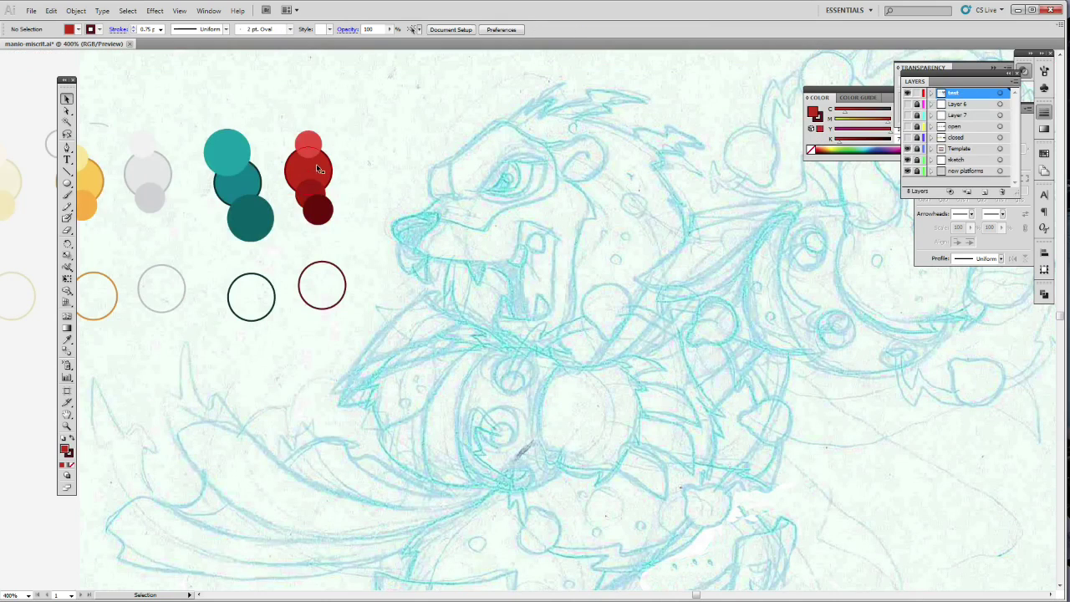
left_click(319, 169)
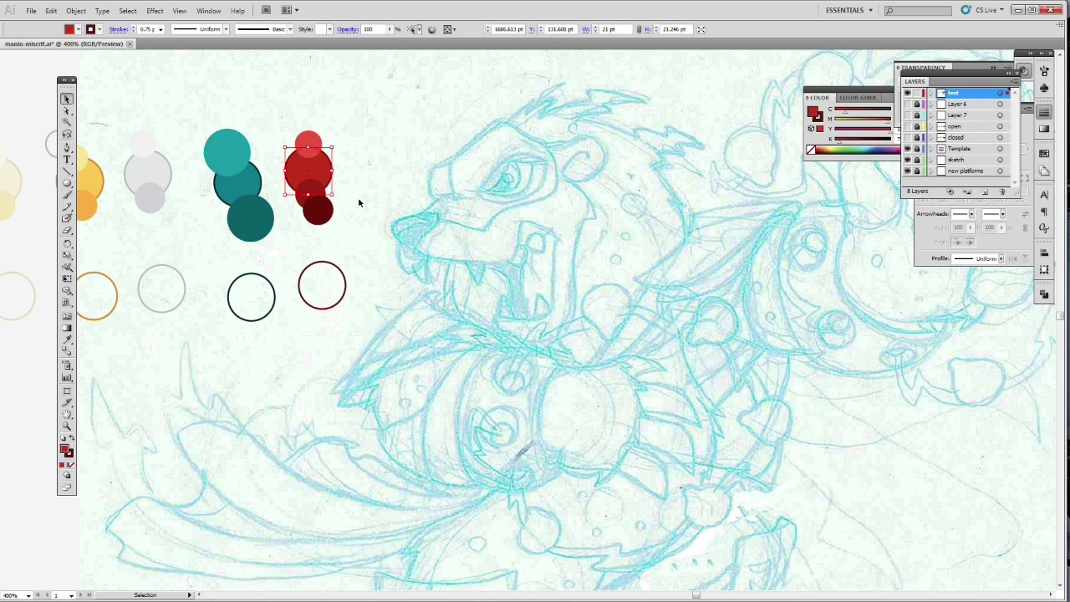
left_click(335, 238)
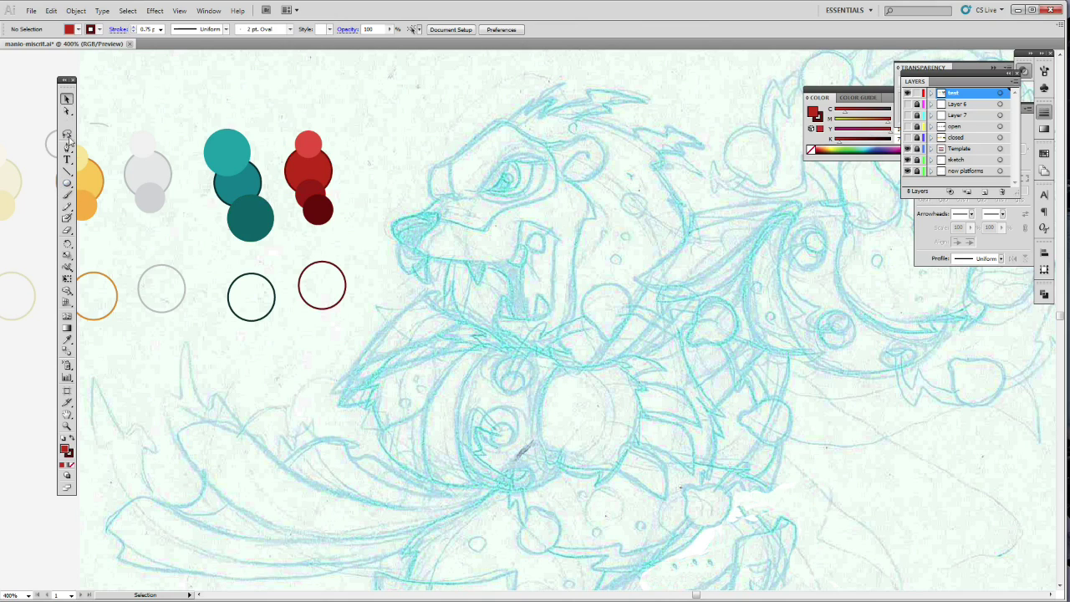
Draw a circle about 16.5 pt wide and 16.8 pt high with the Ellipse tool, between the red swatches and the creature's nose
left_click(68, 184)
left_click(72, 189)
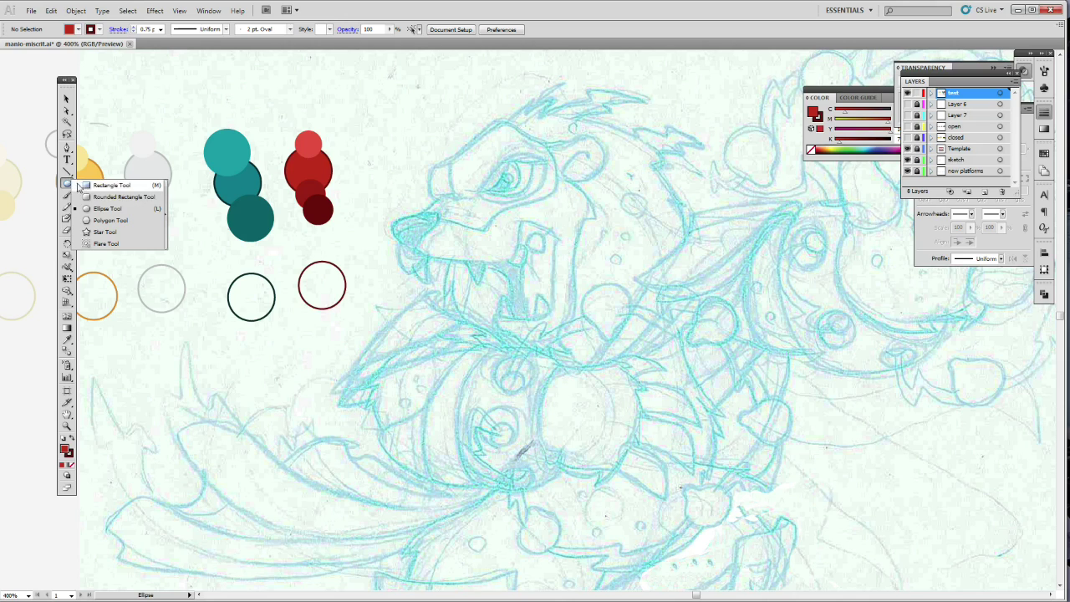
left_click(60, 190)
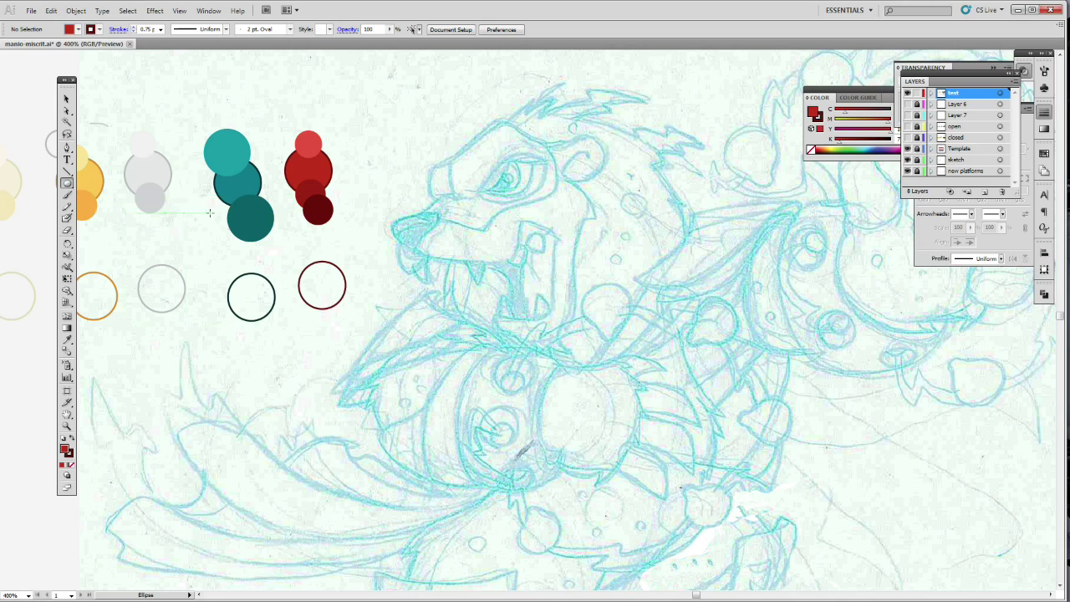
left_click_drag(367, 169, 403, 206)
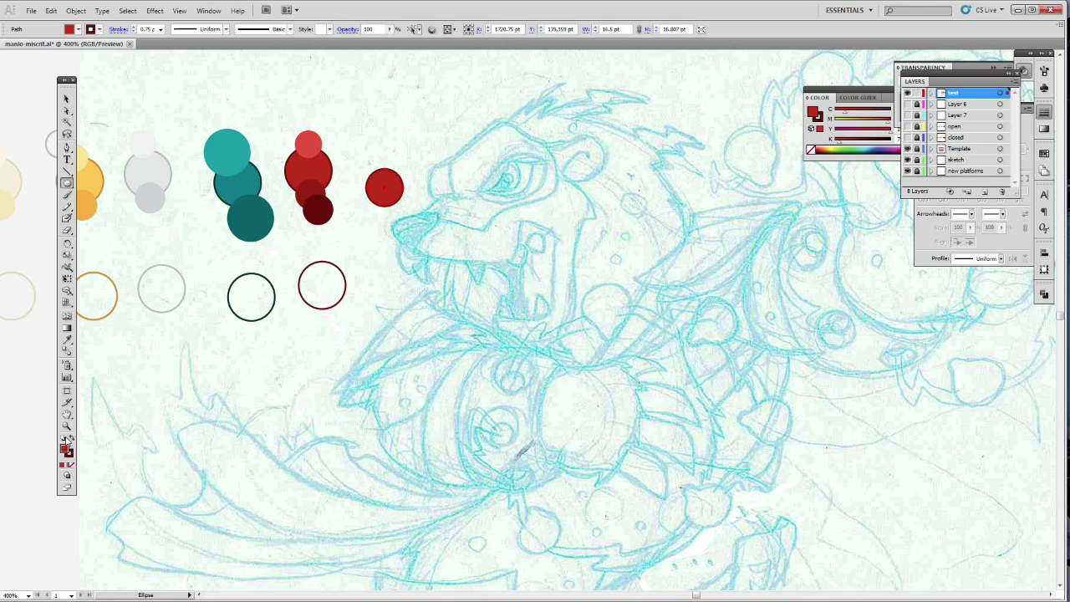
Reset the new circle to the default white fill and 1 pt black stroke, and deselect it
left_click(70, 438)
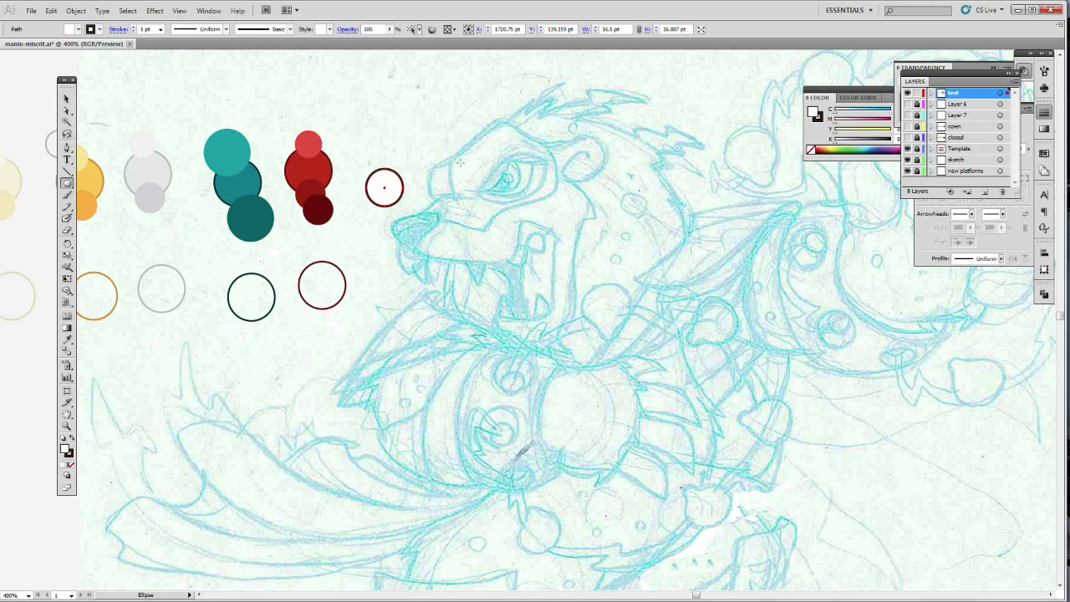
left_click(67, 98)
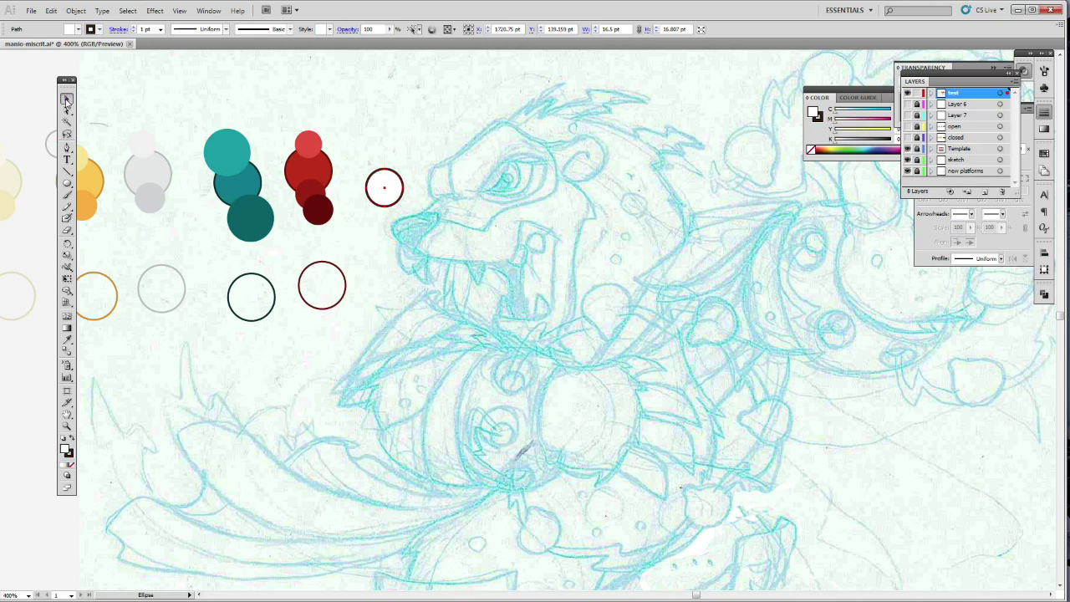
left_click(415, 148)
mouse_move(364, 145)
left_mouse_down()
mouse_move(396, 191)
mouse_move(368, 153)
left_mouse_up()
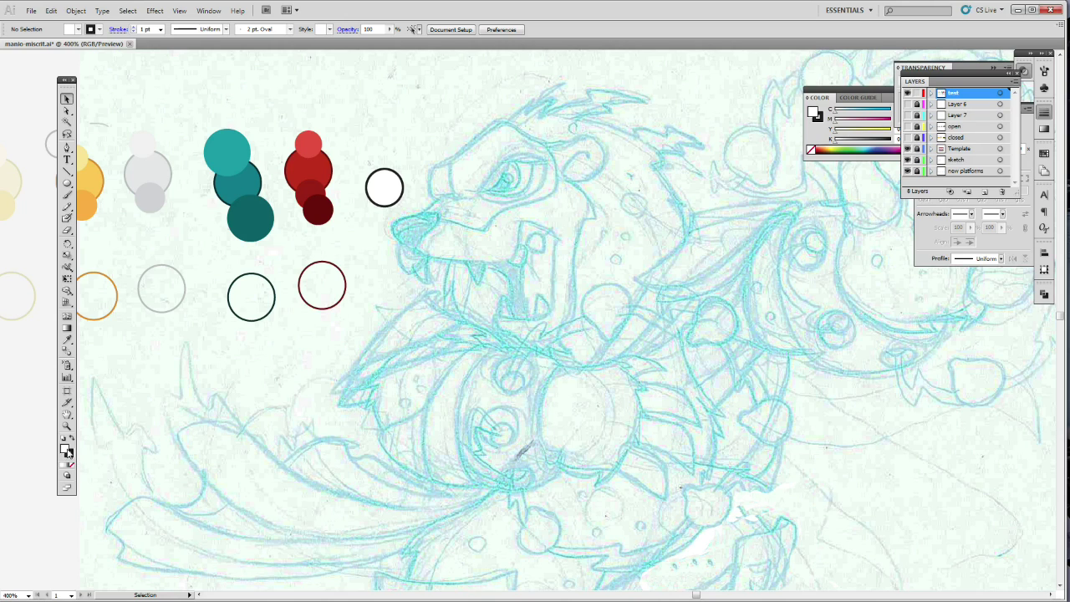
Uncover the docked panels by moving the Layers panel, and fill the new circle with the light blue swatch
left_click_drag(974, 82, 823, 258)
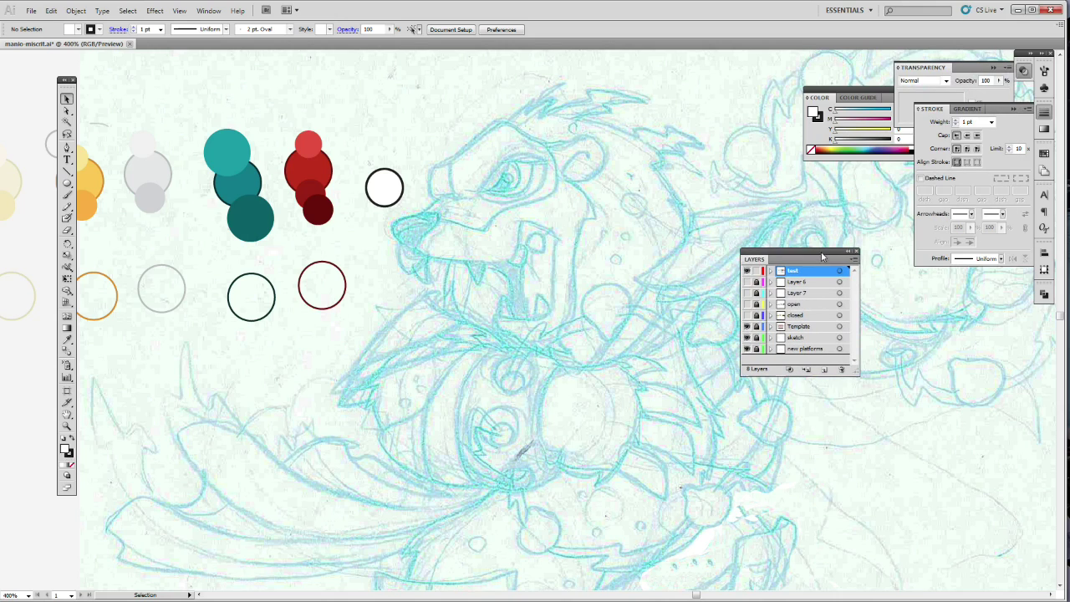
left_click(1044, 154)
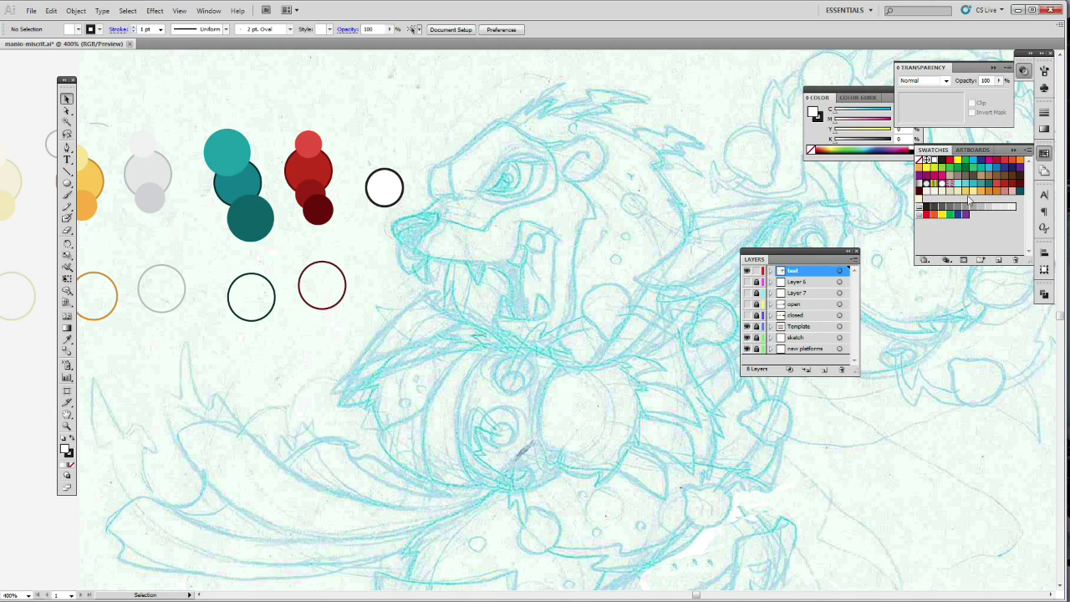
left_click(966, 184)
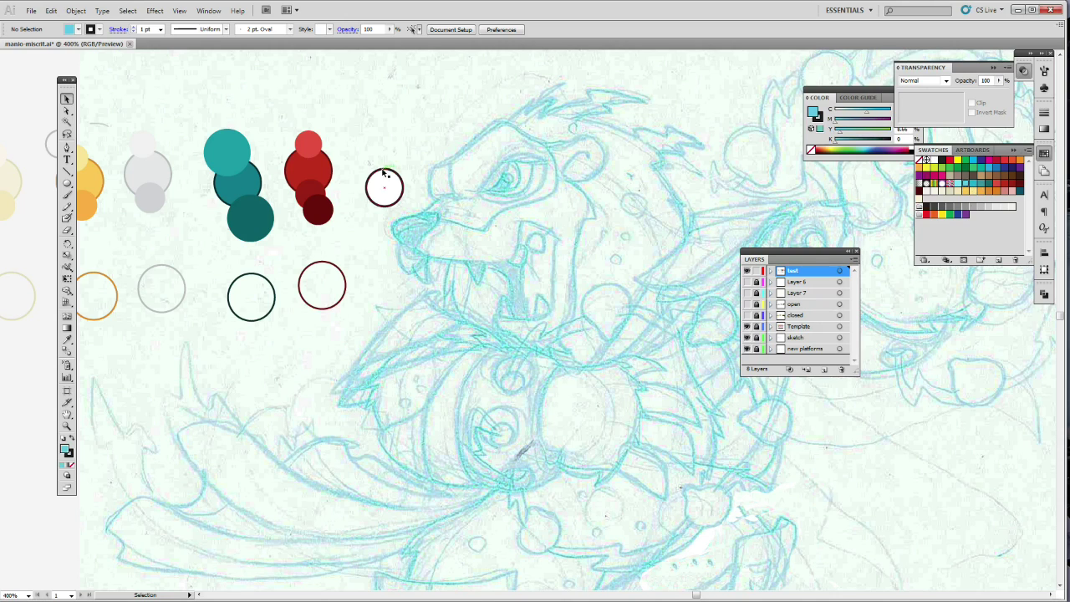
left_click_drag(373, 149, 407, 207)
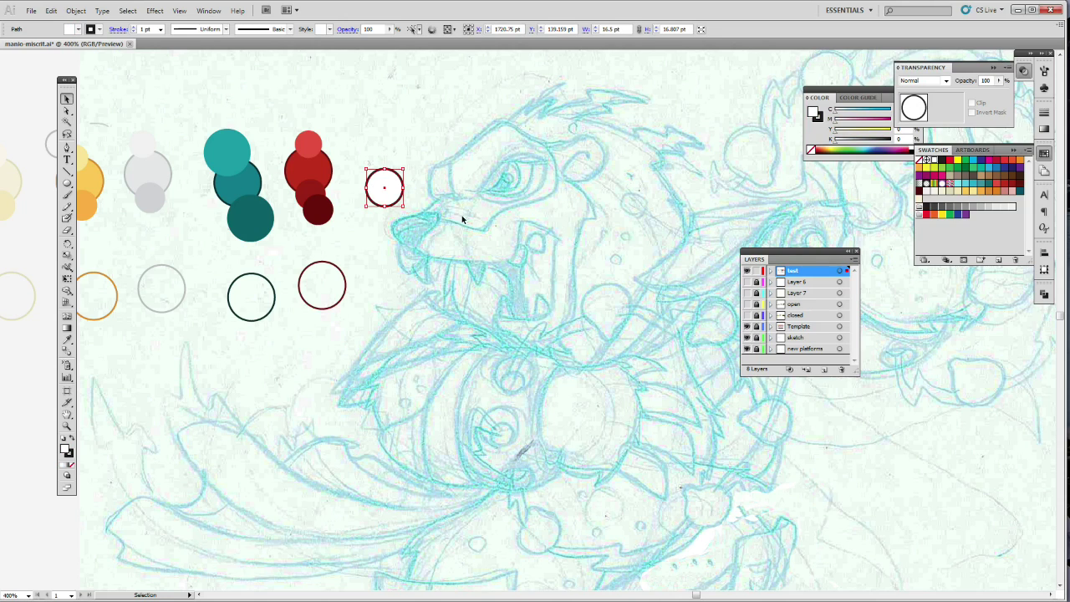
left_click(381, 236)
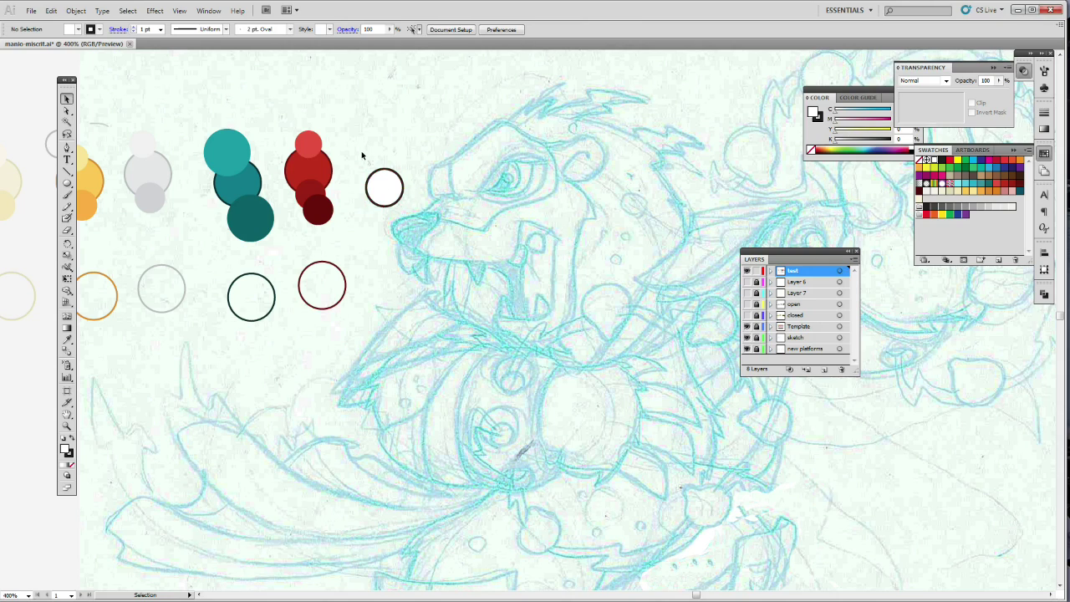
left_click_drag(362, 151, 413, 215)
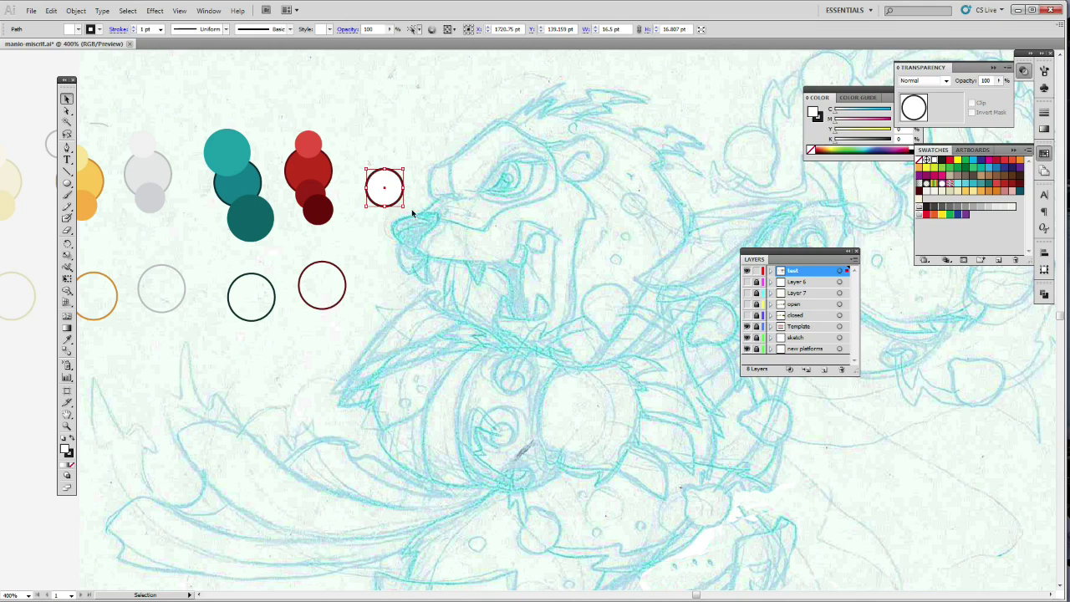
left_click(964, 185)
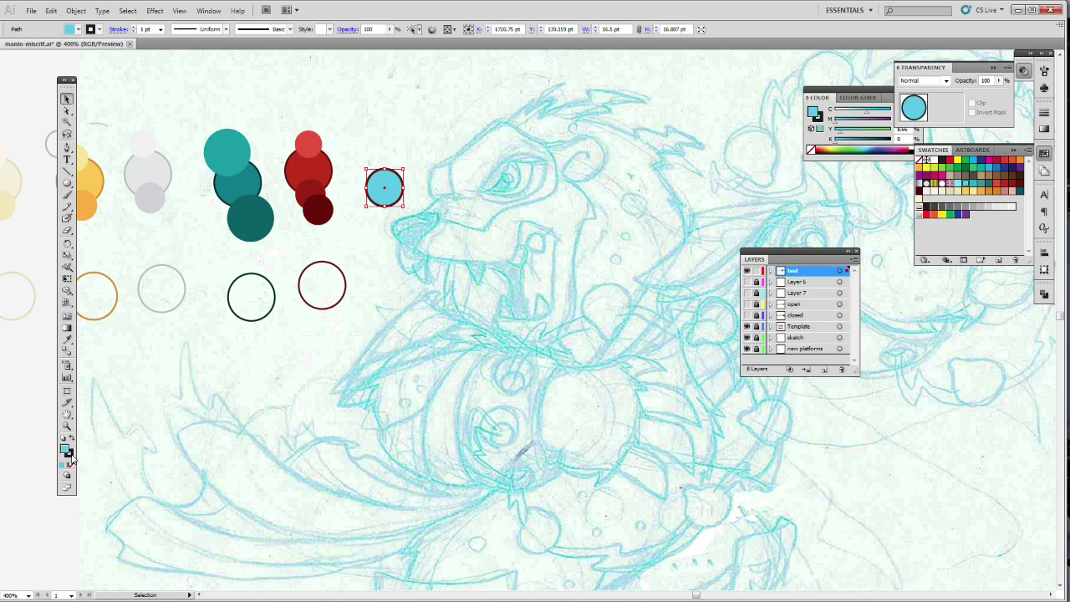
Apply the dark teal swatch to the circle's stroke and move the circle right beside the large red one
left_click(70, 453)
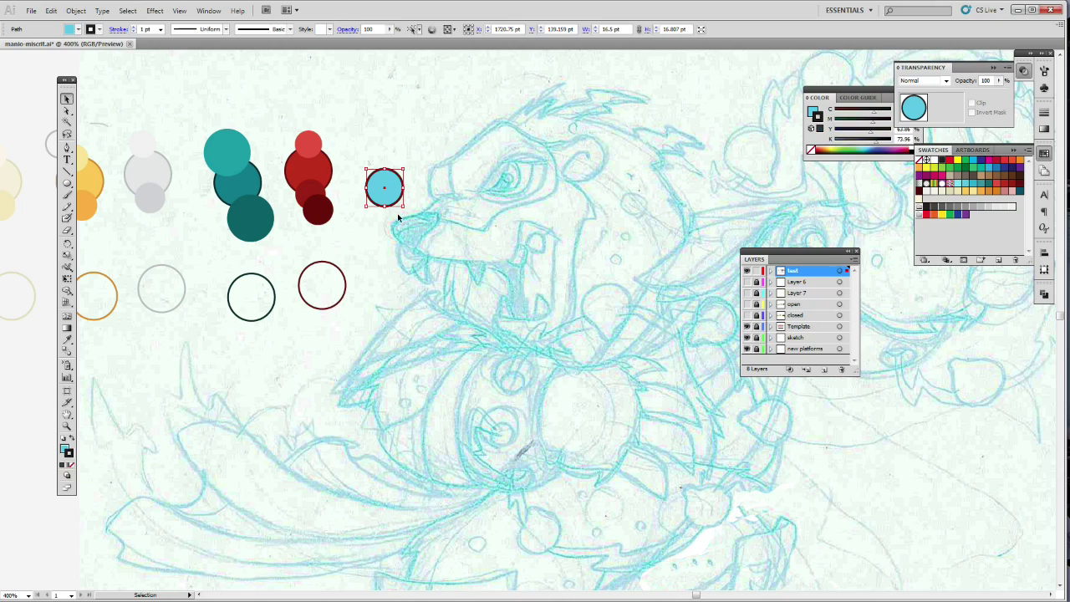
left_click(989, 188)
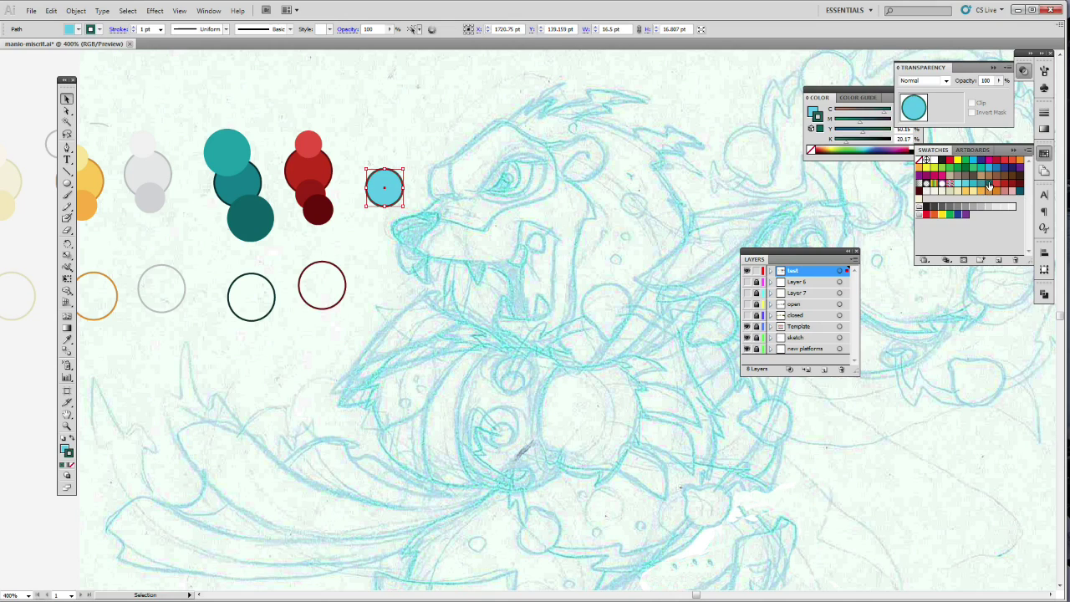
left_click(377, 246)
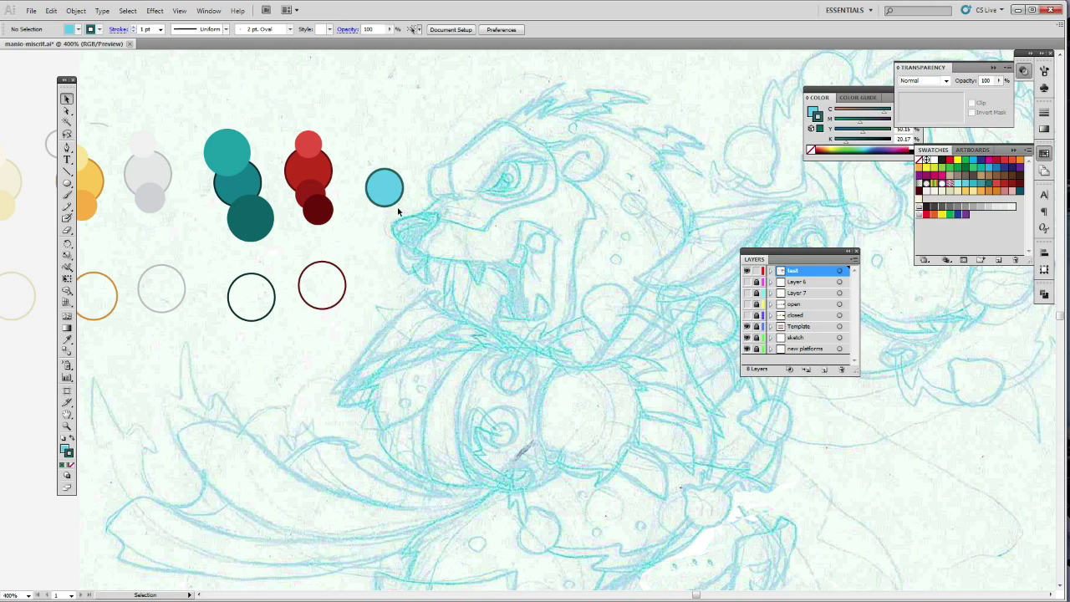
left_click_drag(384, 198, 355, 181)
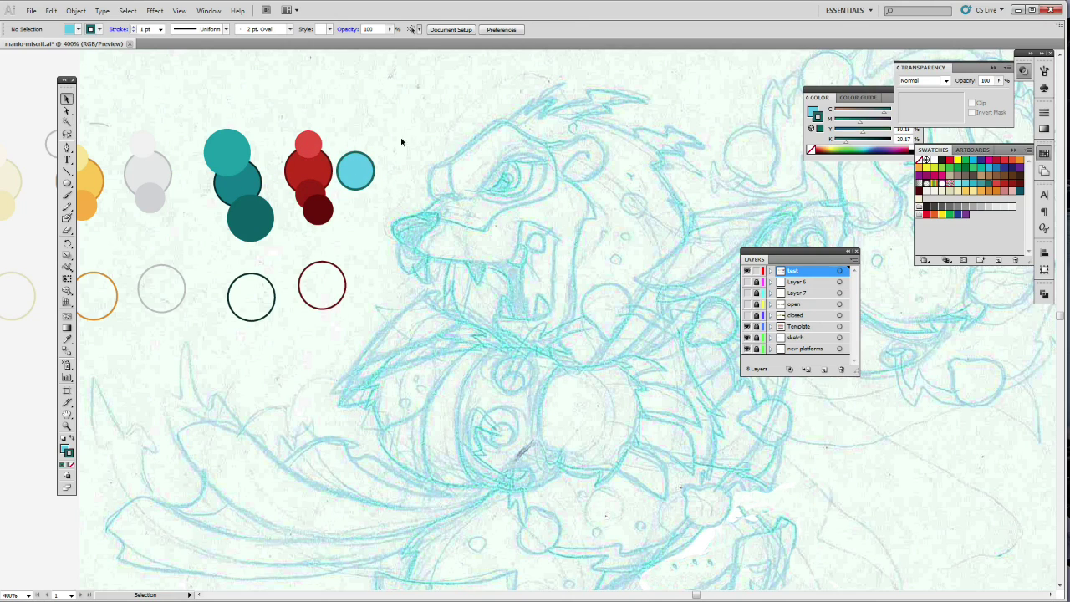
Set the light blue circle's stroke weight to 0.75 pt
left_click(361, 176)
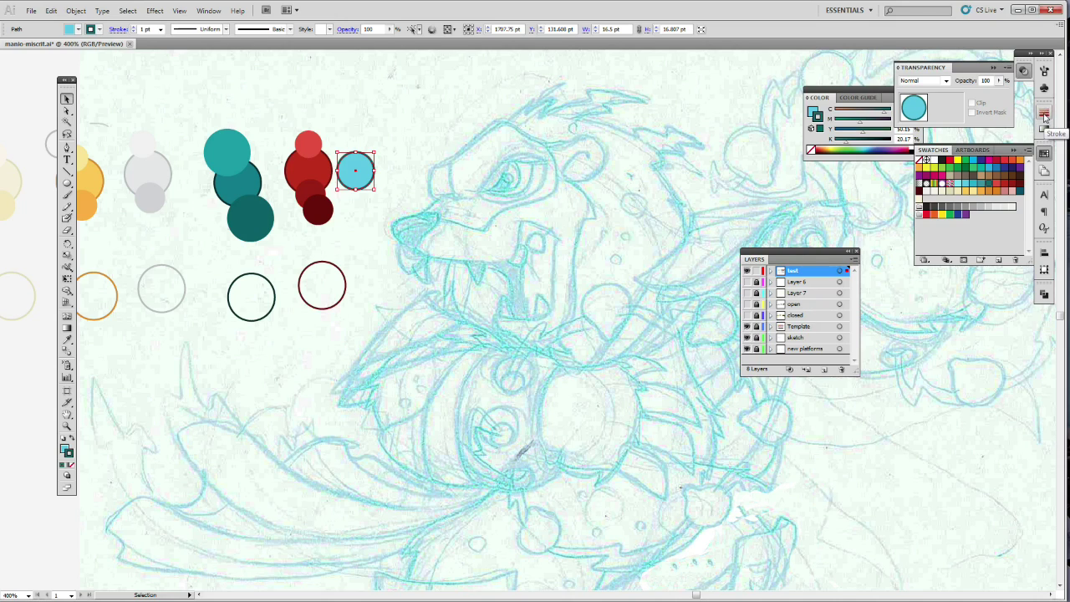
left_click(1044, 117)
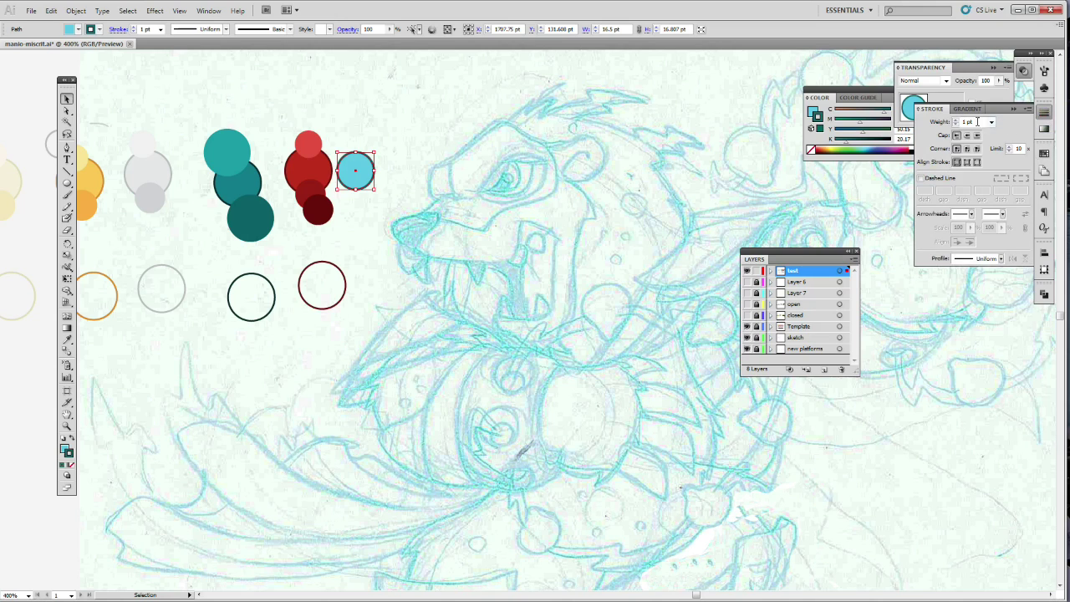
left_click(209, 10)
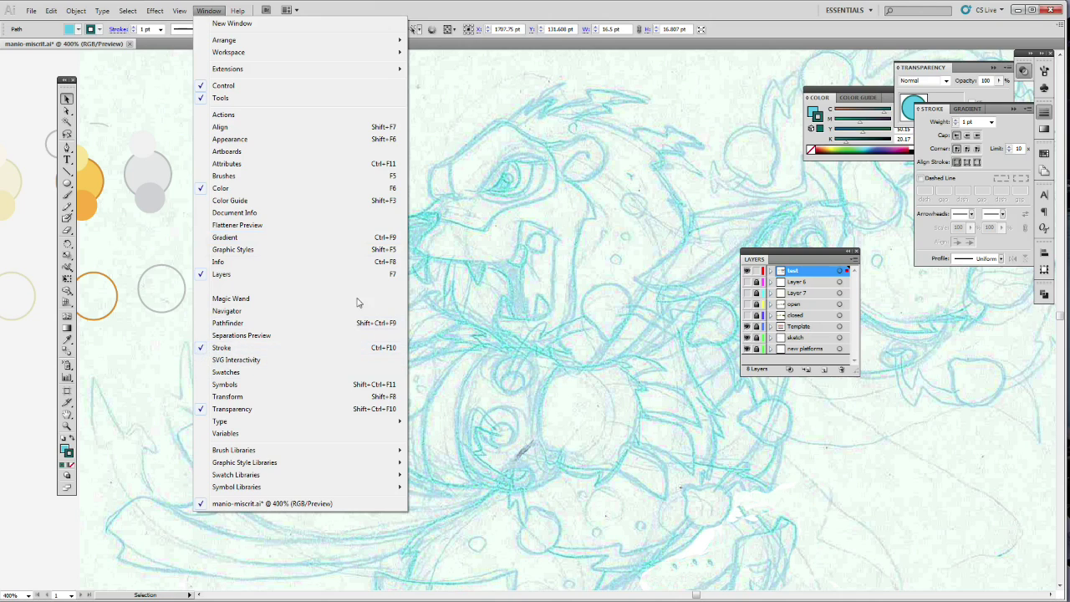
left_click(936, 332)
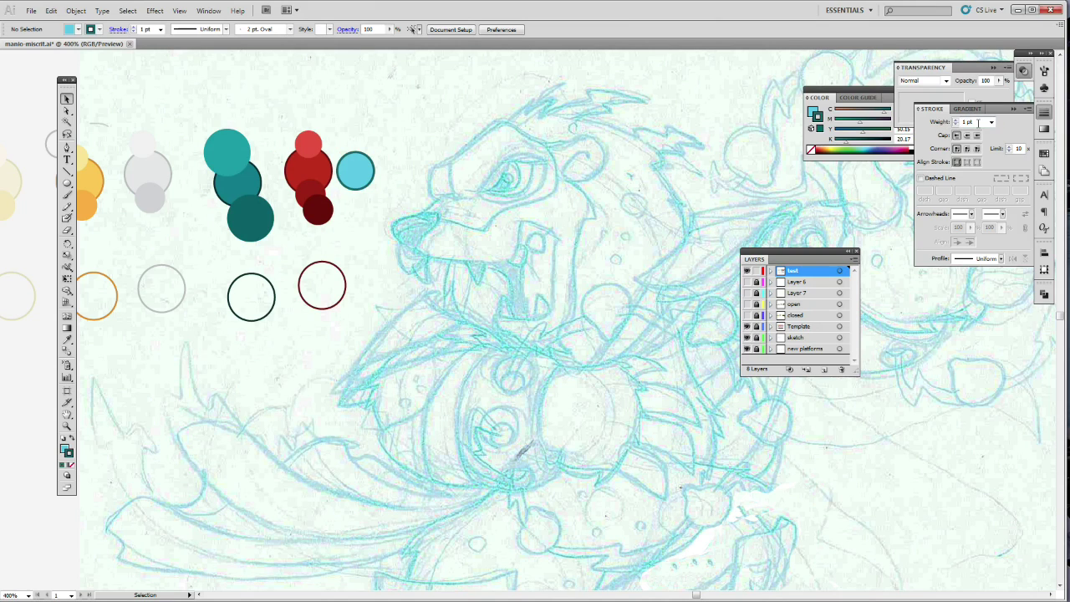
left_click(366, 173)
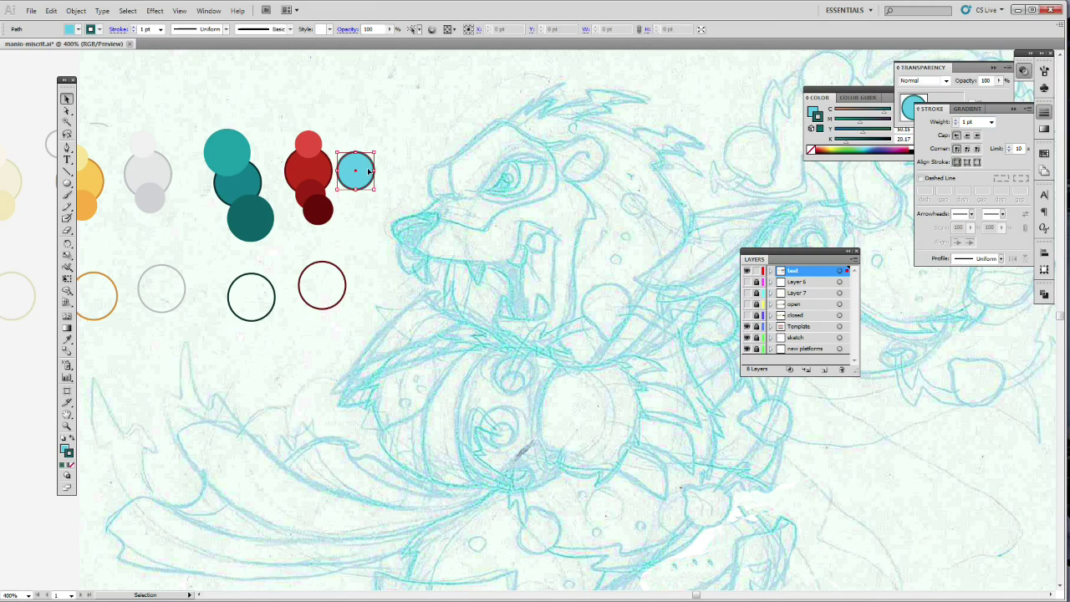
left_click(992, 123)
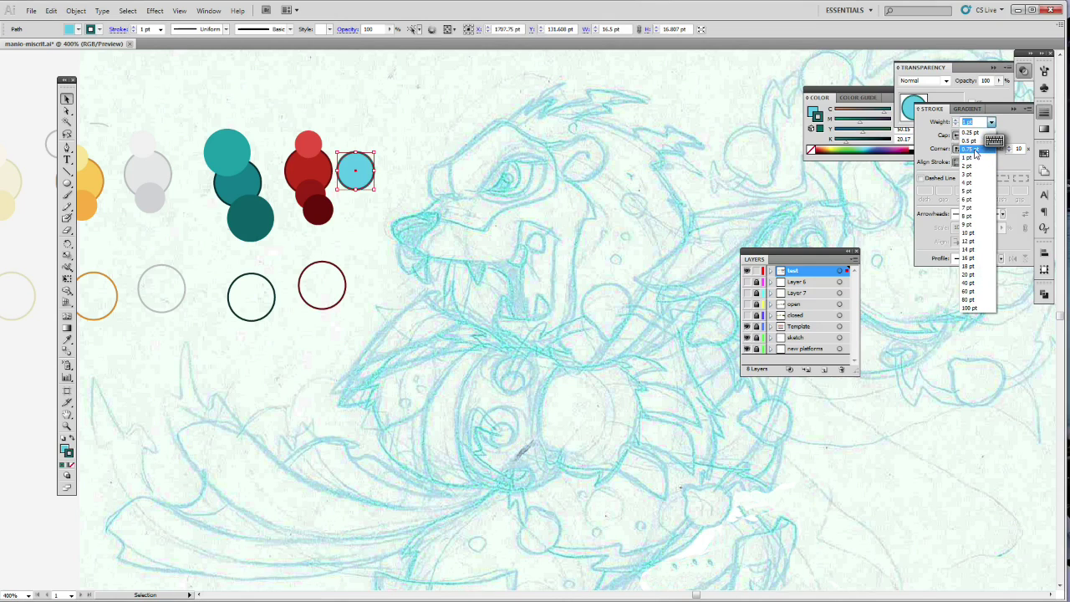
left_click(978, 150)
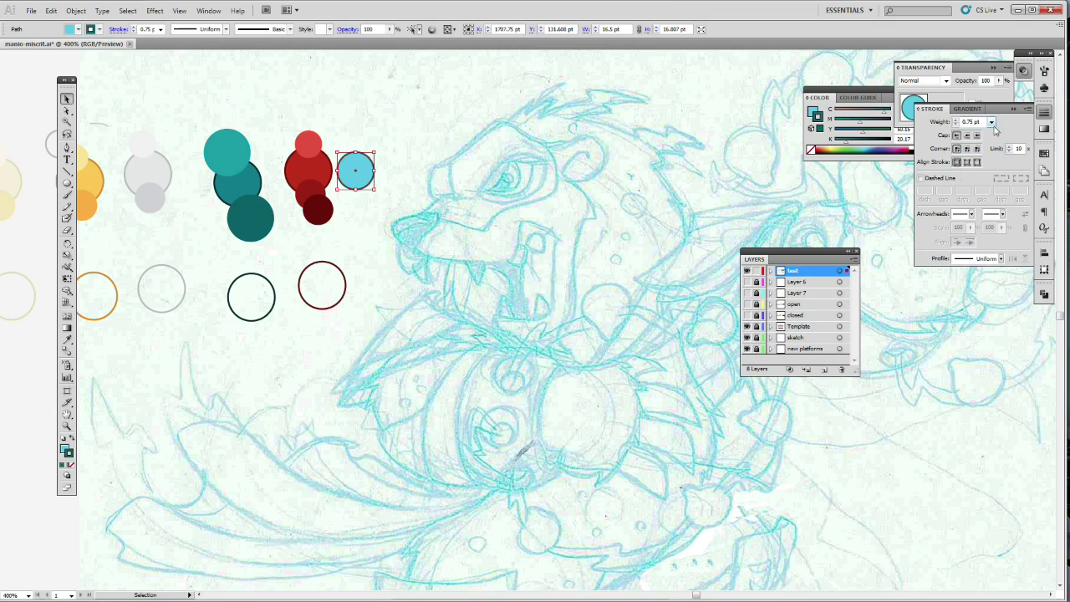
left_click(404, 194)
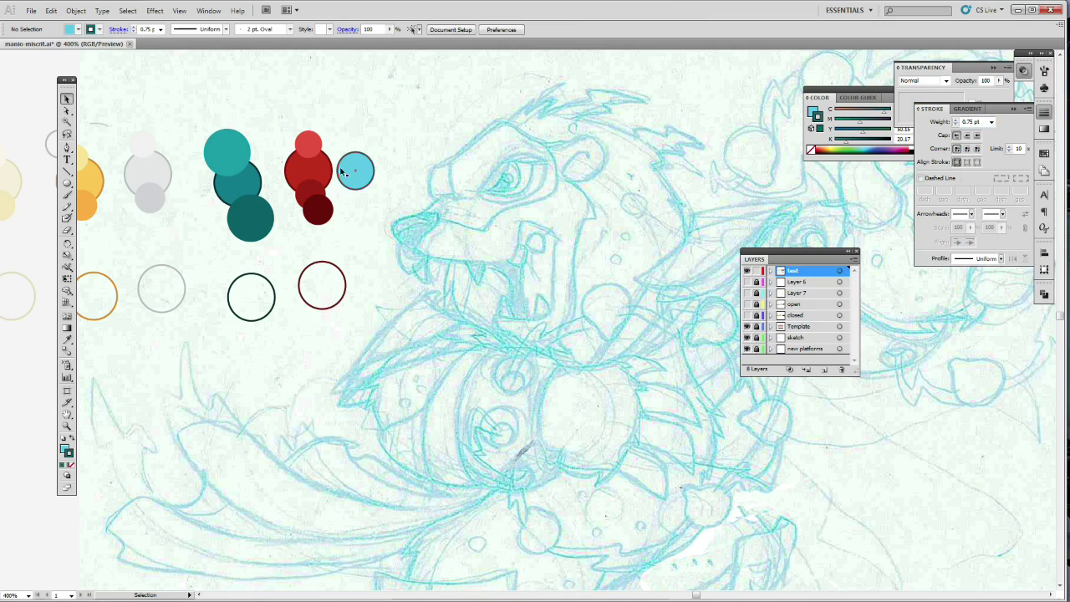
Shift the light blue circle slightly away from the red swatches and keep it selected
mouse_move(371, 180)
left_mouse_down()
mouse_move(385, 199)
mouse_move(380, 179)
left_mouse_up()
left_click(393, 167)
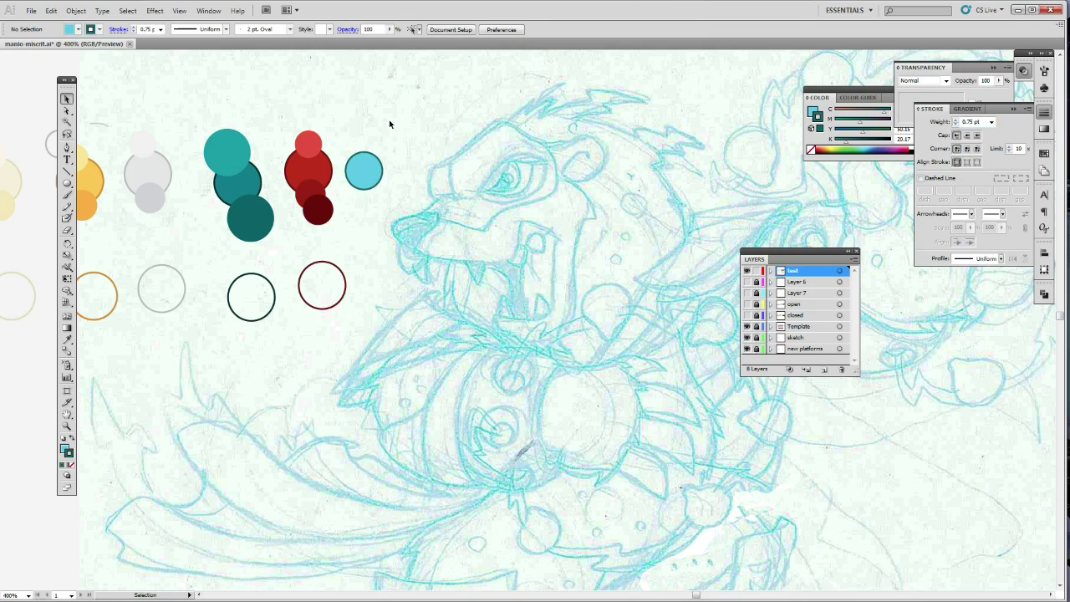
left_click(368, 177)
left_click(377, 221)
left_click(372, 178)
Swap the circle's fill and stroke colours, giving it a dark teal fill and a light blue stroke
left_click(71, 453)
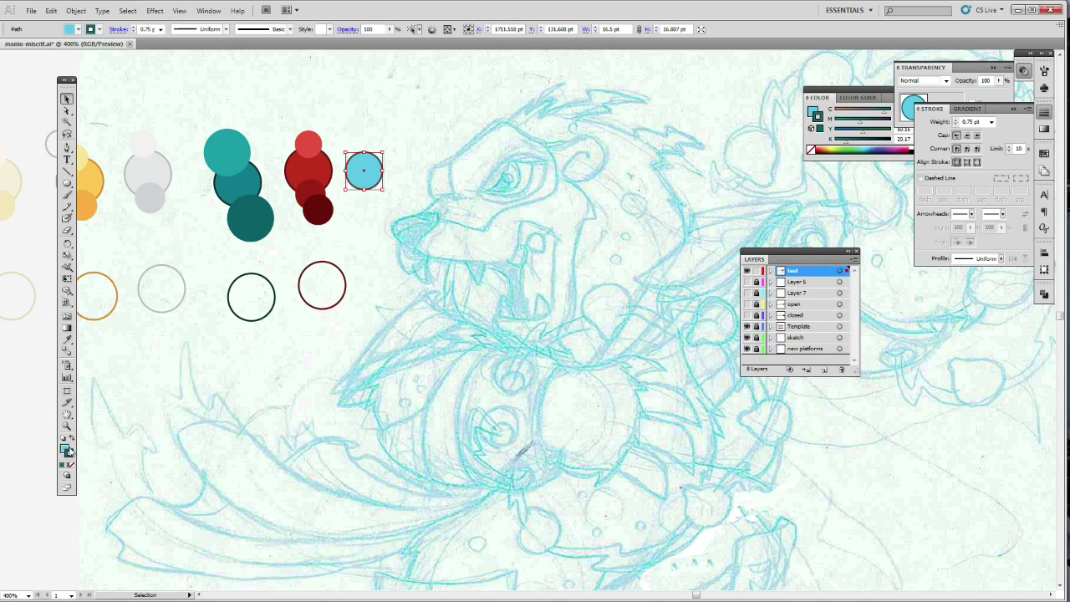
left_click(66, 451)
left_click(66, 452)
left_click(72, 437)
left_click(382, 194)
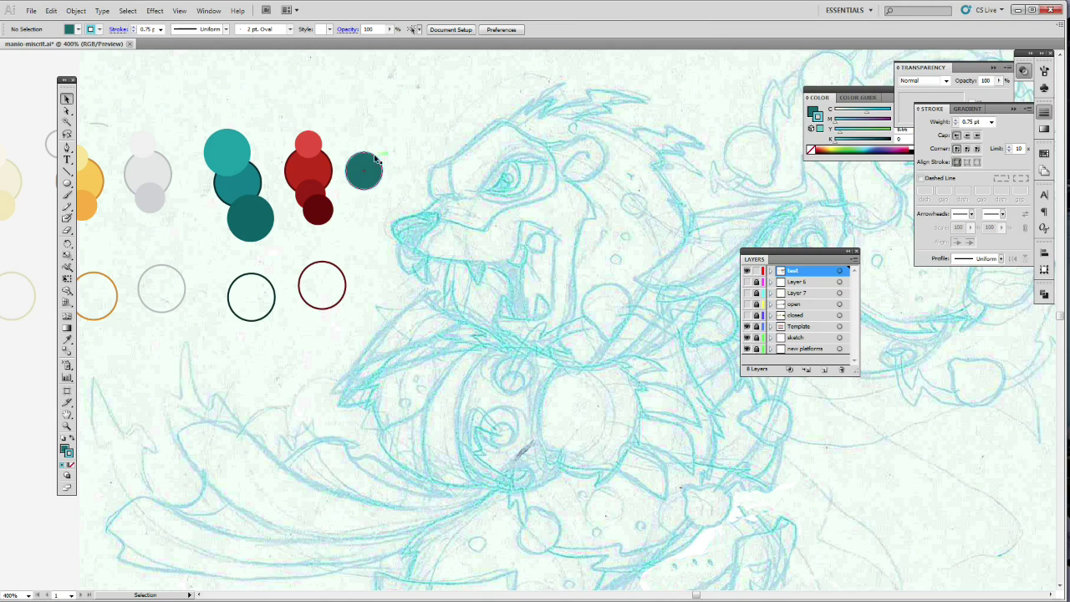
Swap the circle's colours back to a light blue fill with a dark teal stroke and reselect it
left_click(71, 438)
left_click(379, 177)
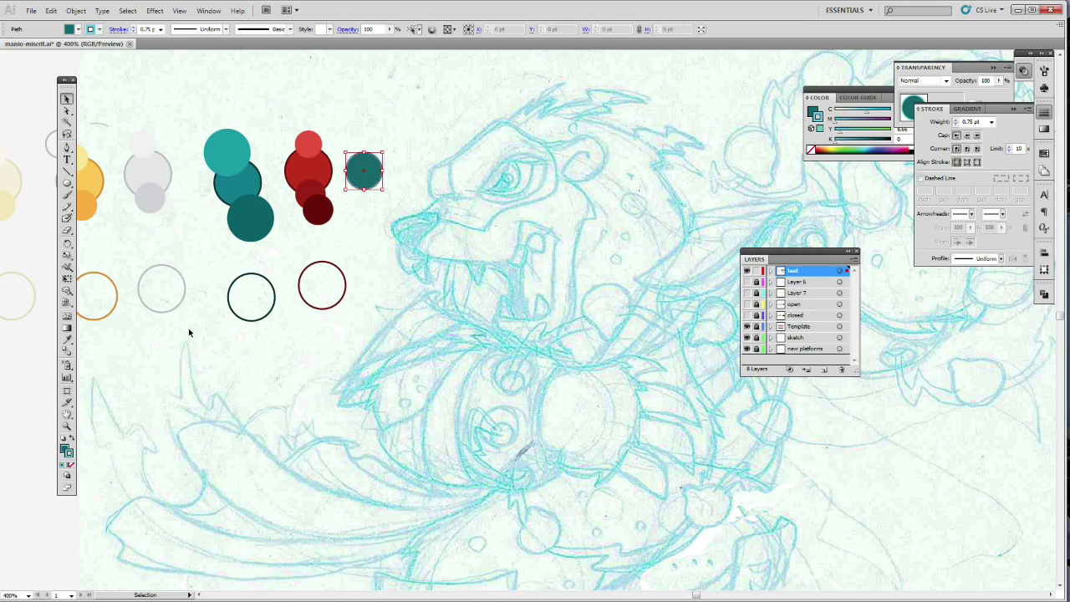
left_click(71, 438)
left_click(376, 221)
left_click(375, 181)
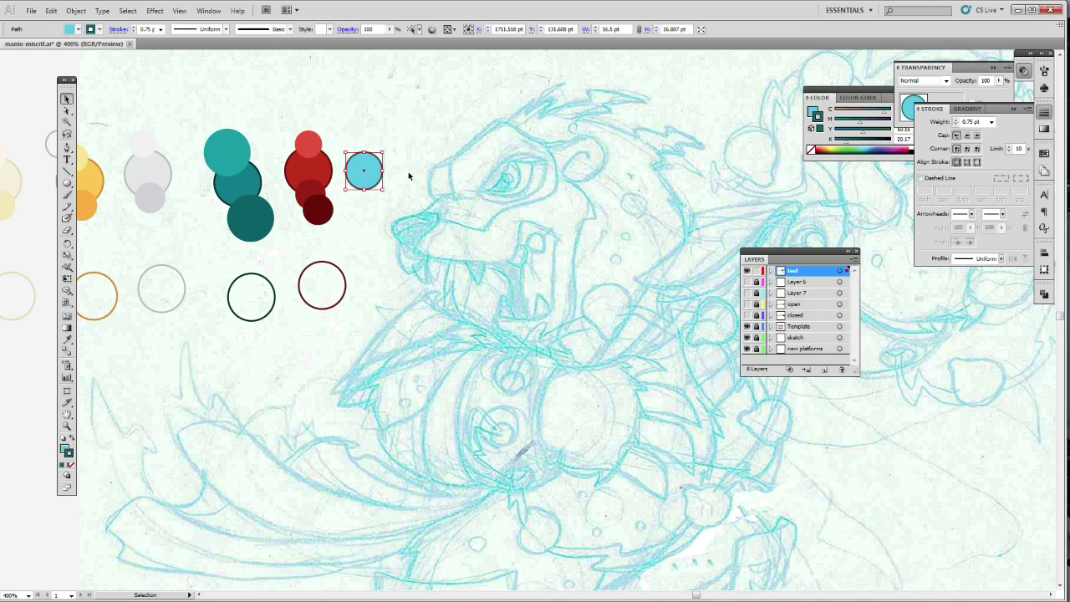
Delete the light blue circle, and nudge the dark red outlined circle and the large red swatch circle slightly
key("Delete")
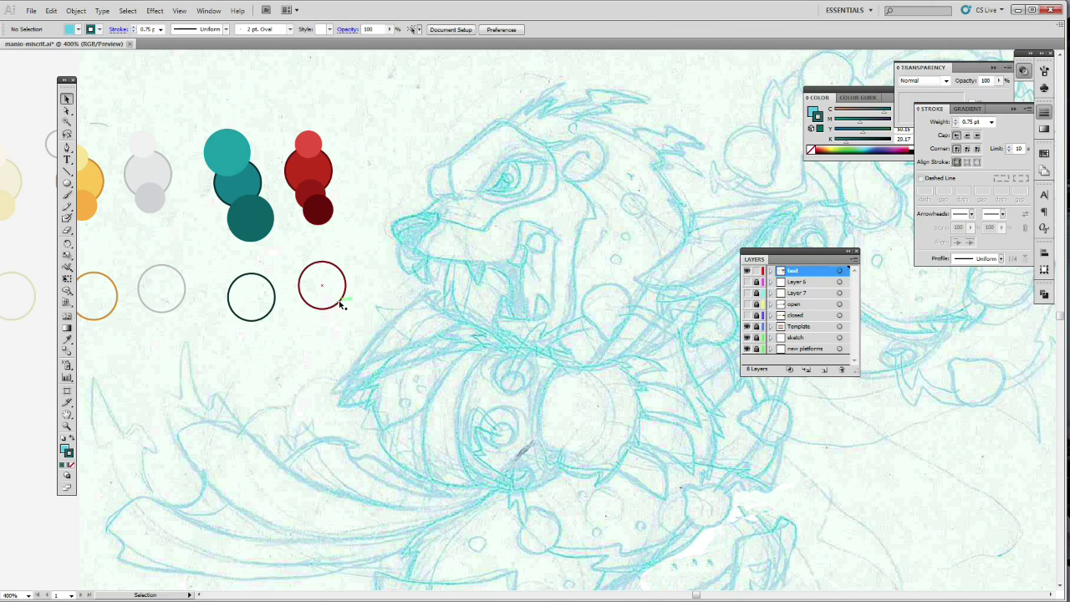
left_click(338, 272)
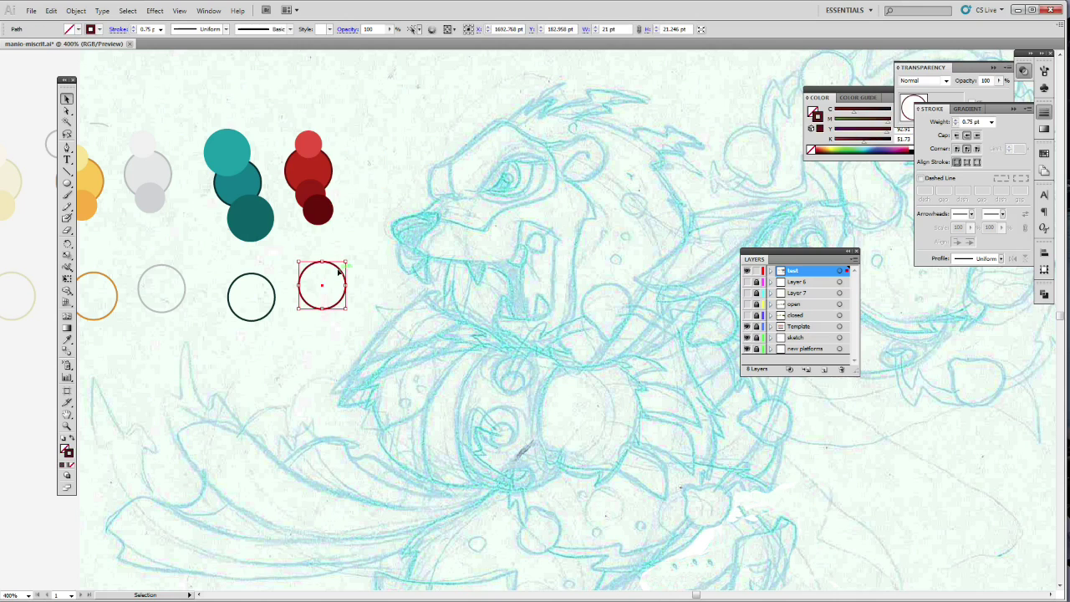
mouse_move(339, 266)
left_mouse_down()
mouse_move(391, 259)
mouse_move(386, 215)
mouse_move(344, 259)
left_mouse_up()
left_click(293, 262)
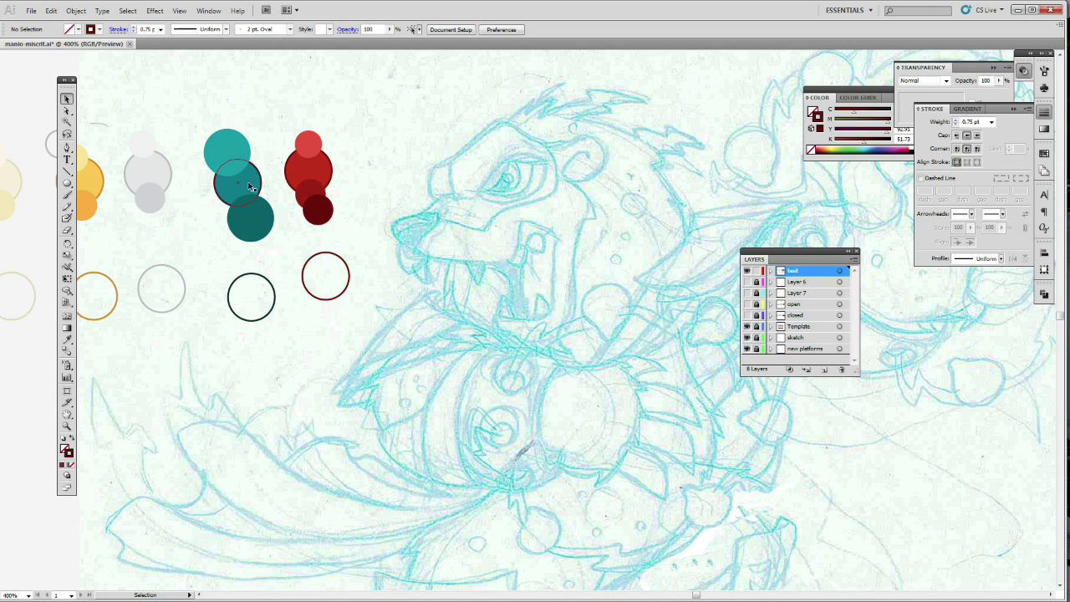
left_click_drag(325, 172, 317, 169)
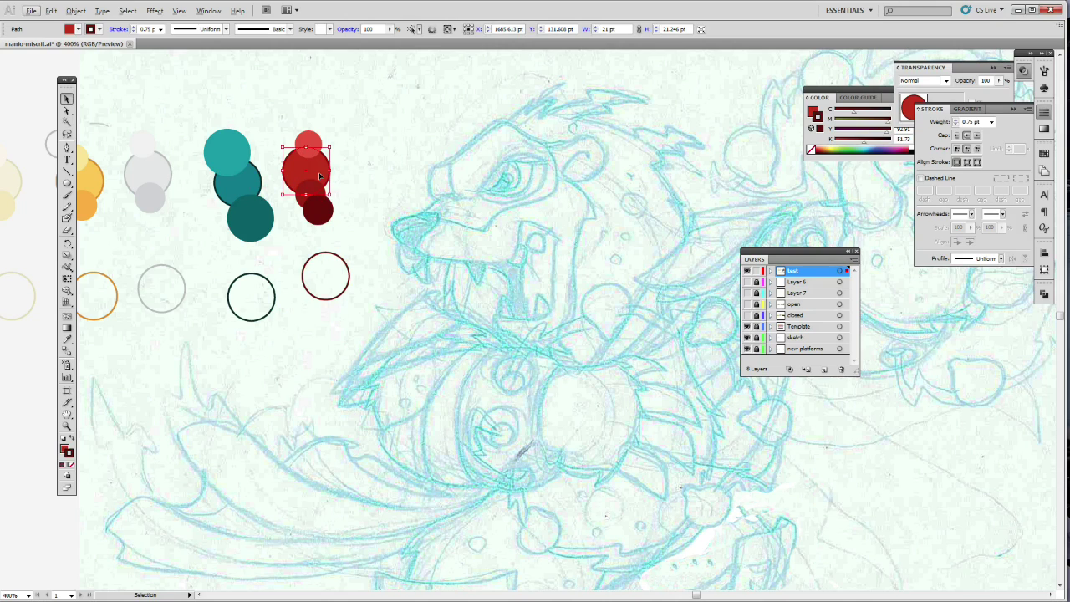
Duplicate the large red swatch circle about 34.5 pt to the right, beside the creature's snout, and deselect it
left_click_drag(323, 175, 399, 174)
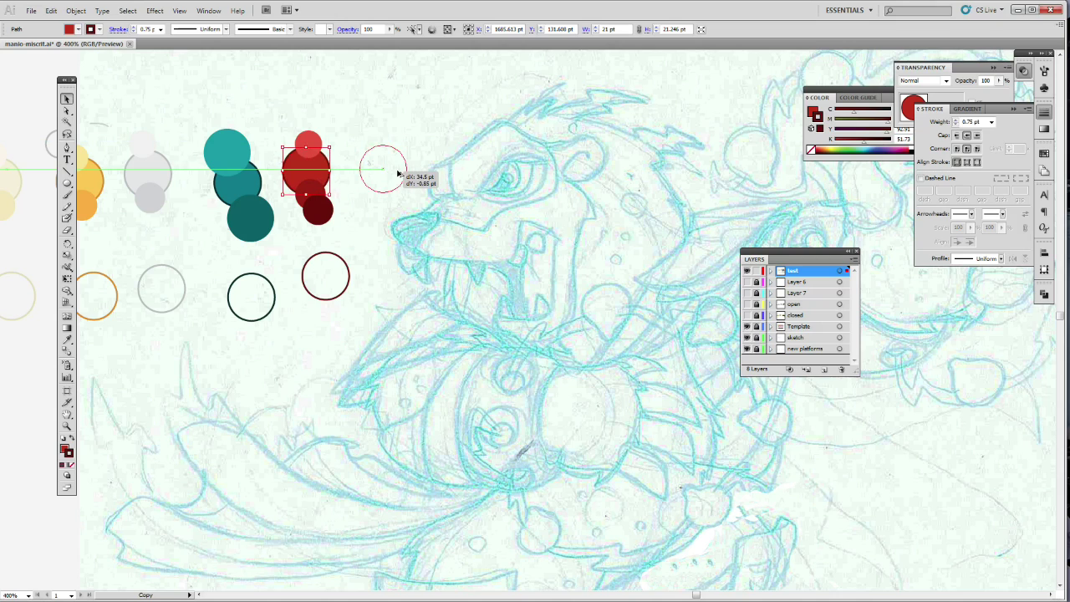
left_click_drag(399, 174, 399, 173)
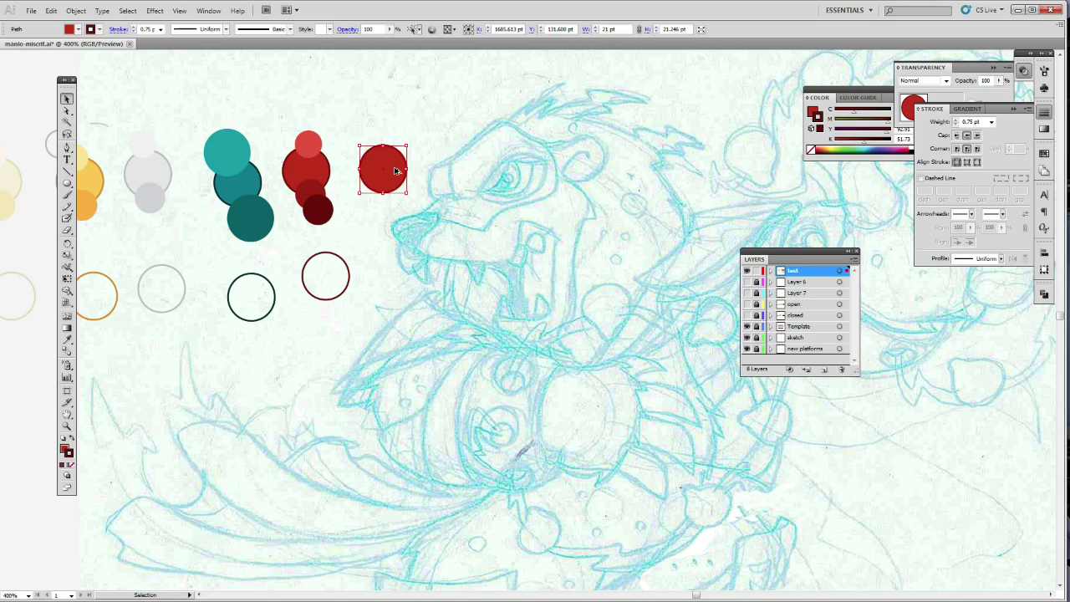
left_click(426, 134)
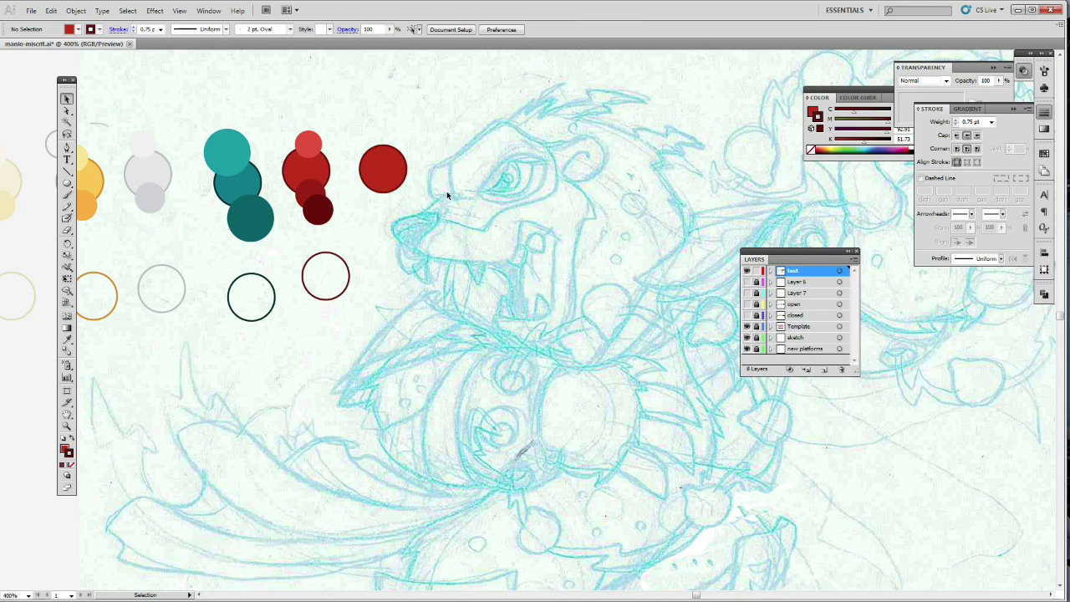
Try removing the stroke from the duplicated red circle, and undo the change
left_click(396, 174)
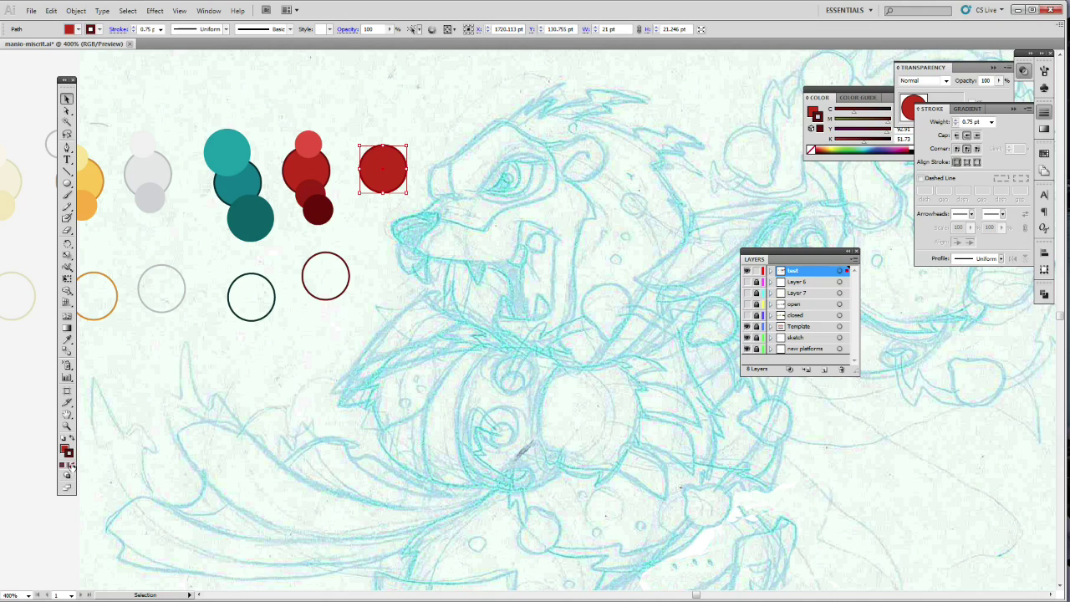
left_click(72, 466)
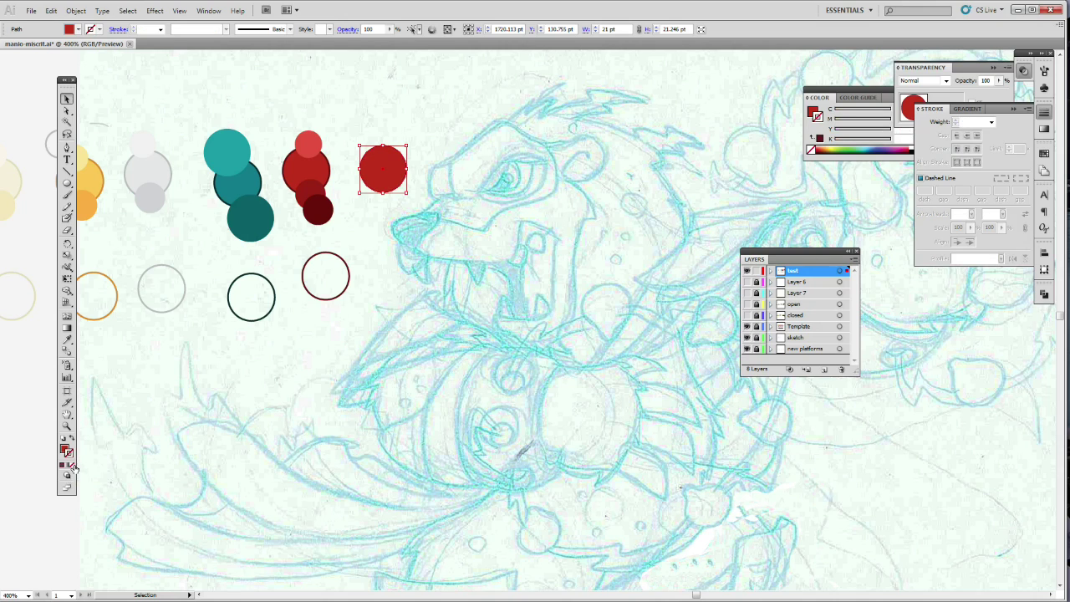
left_click(51, 11)
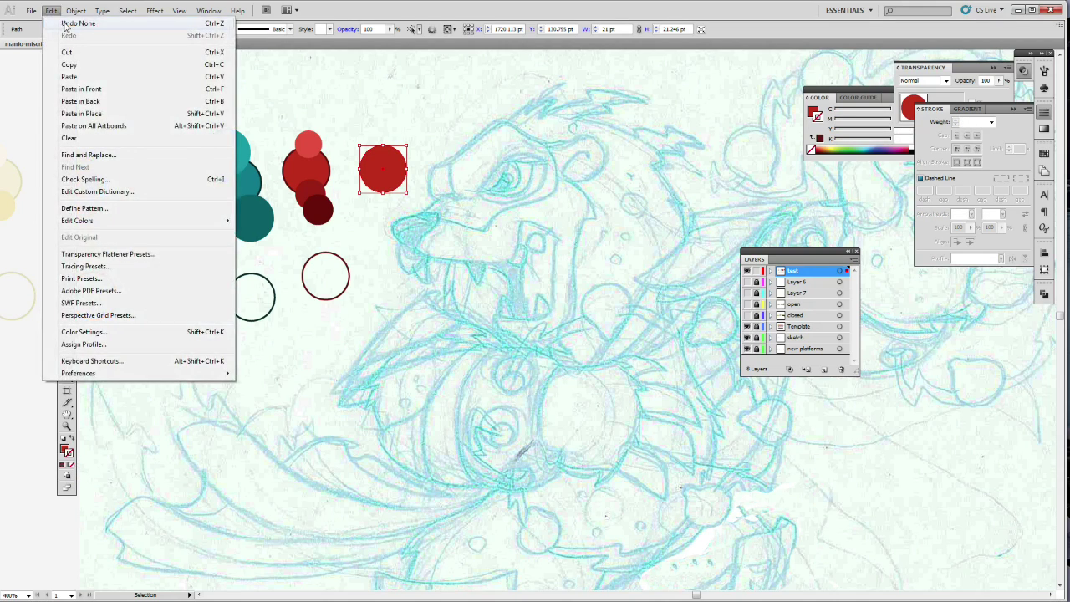
left_click(69, 22)
Set the duplicated red circle's fill to none, and delete the duplicate
left_click(66, 450)
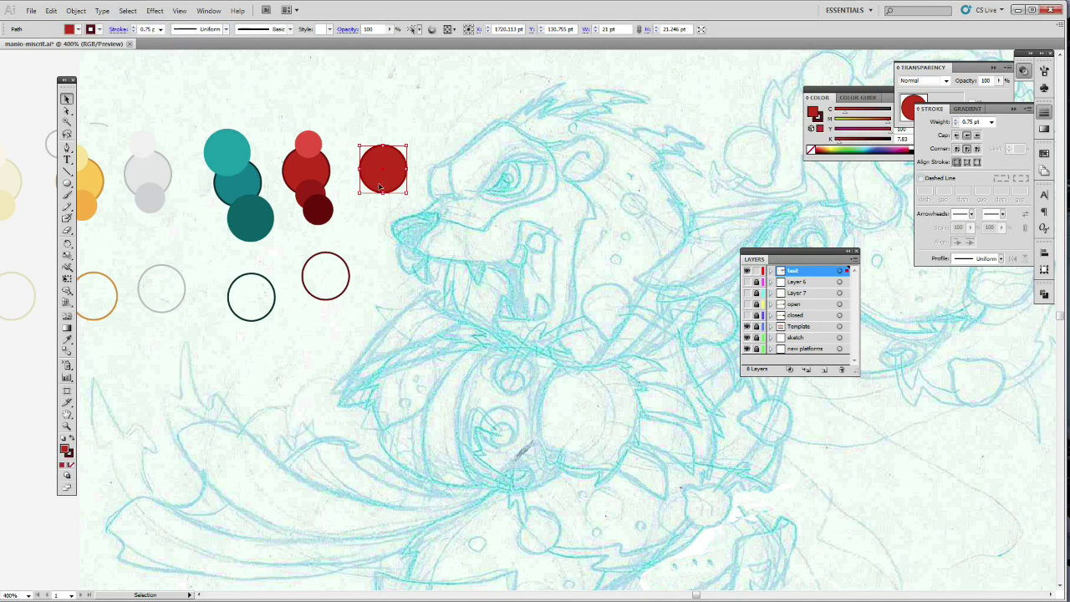
left_click(72, 465)
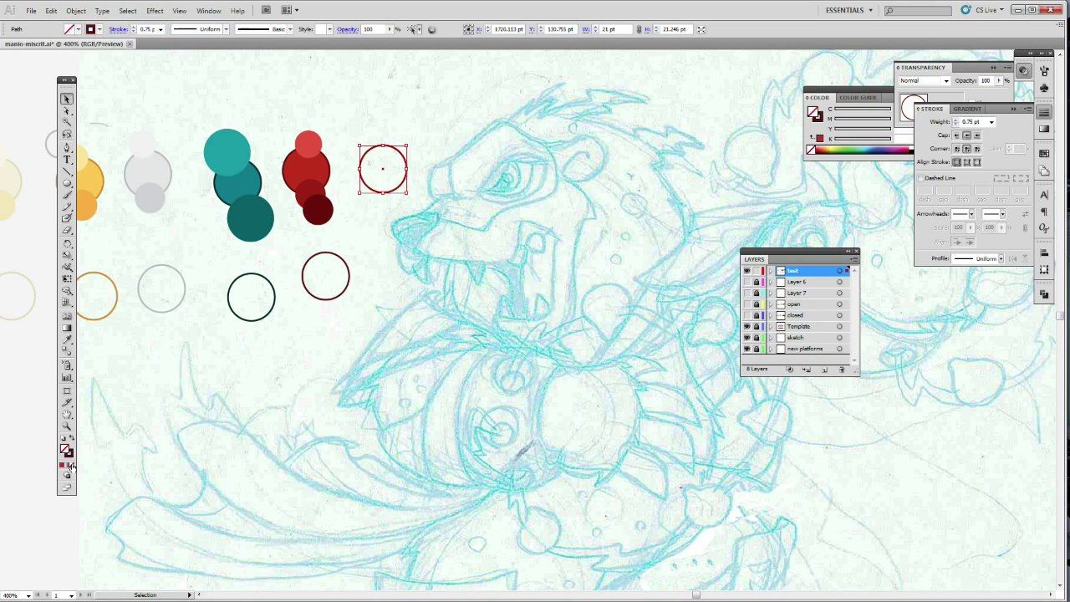
left_click(386, 211)
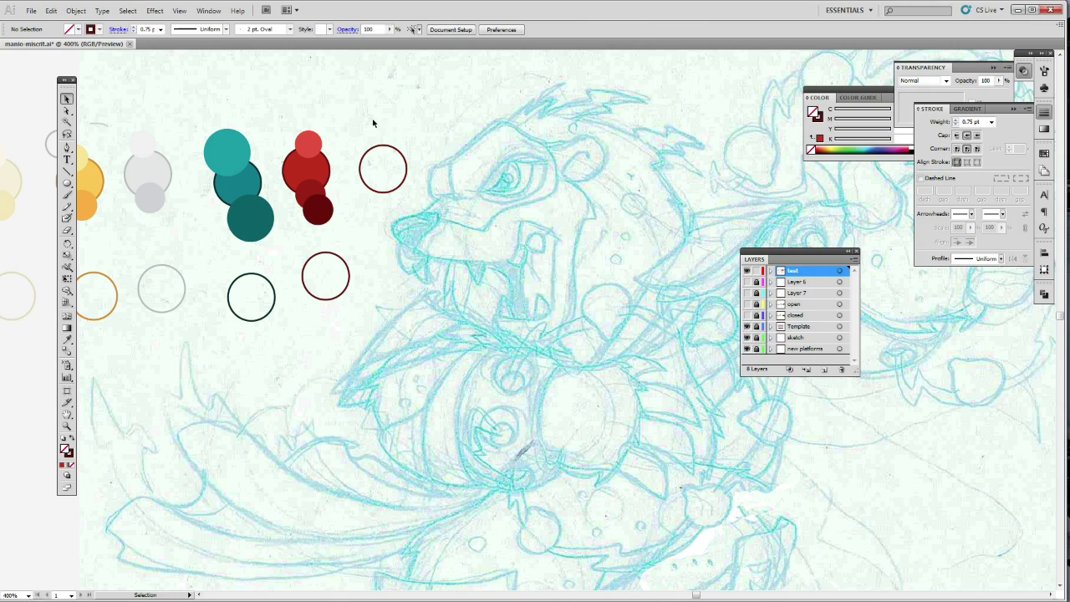
left_click(392, 172)
key("Delete")
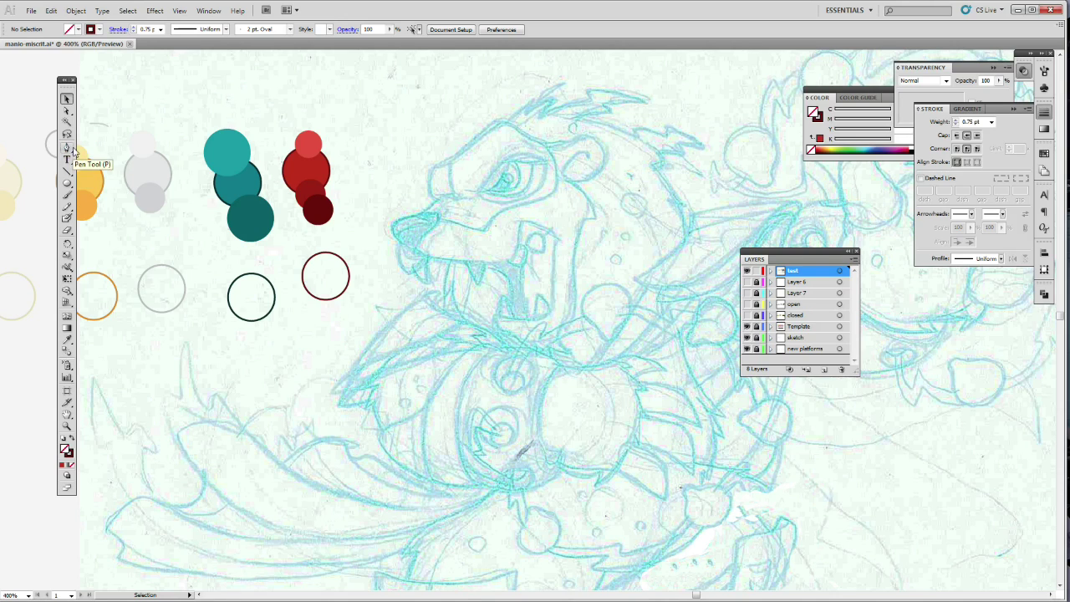
Sample the dark teal outlined circle to set no fill and a dark teal 0.75 pt stroke for drawing
left_click(67, 150)
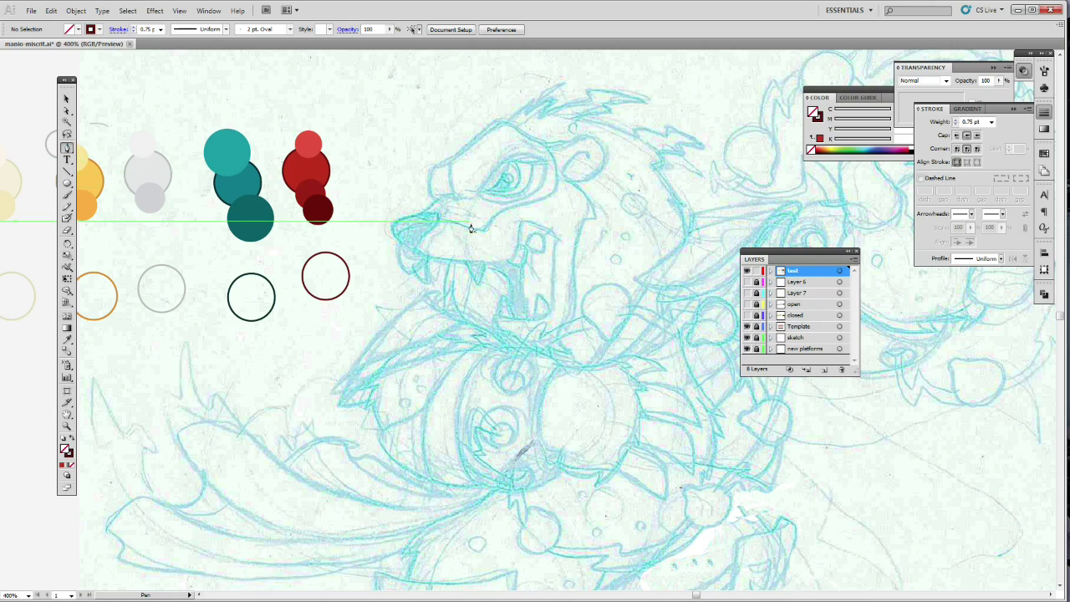
left_click(67, 338)
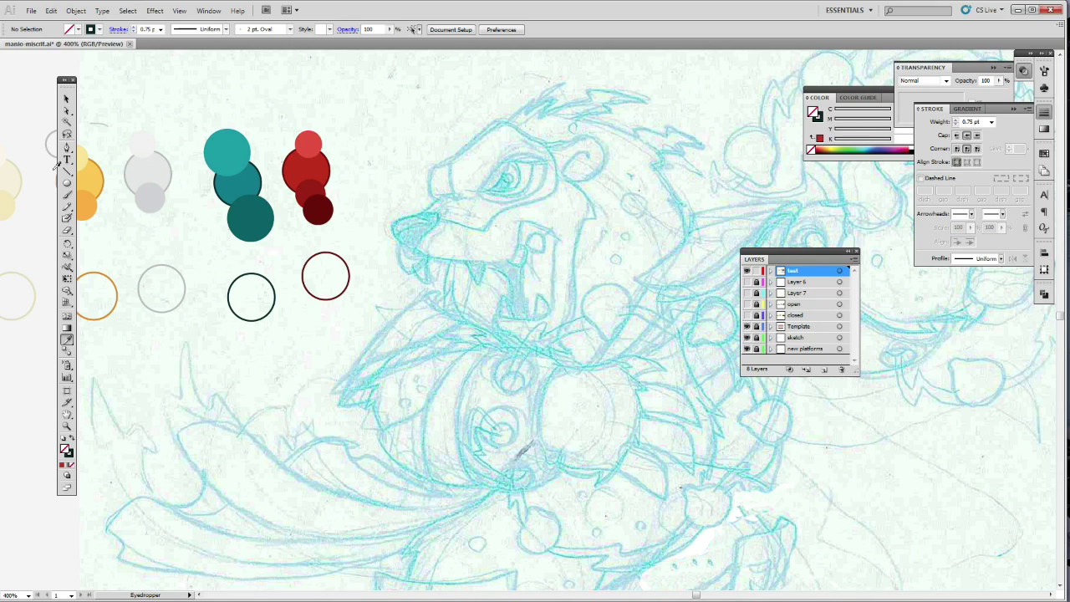
left_click(72, 458)
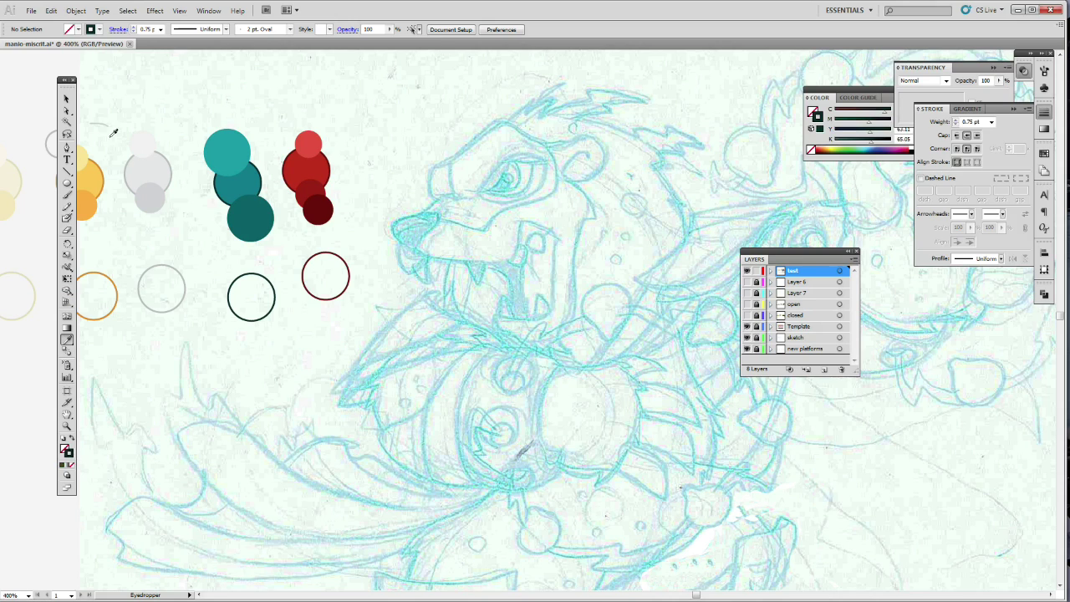
Start a Pen tool path at the lowest point of the creature's nose at 800% zoom
left_click(68, 149)
left_click(67, 426)
left_click(431, 242)
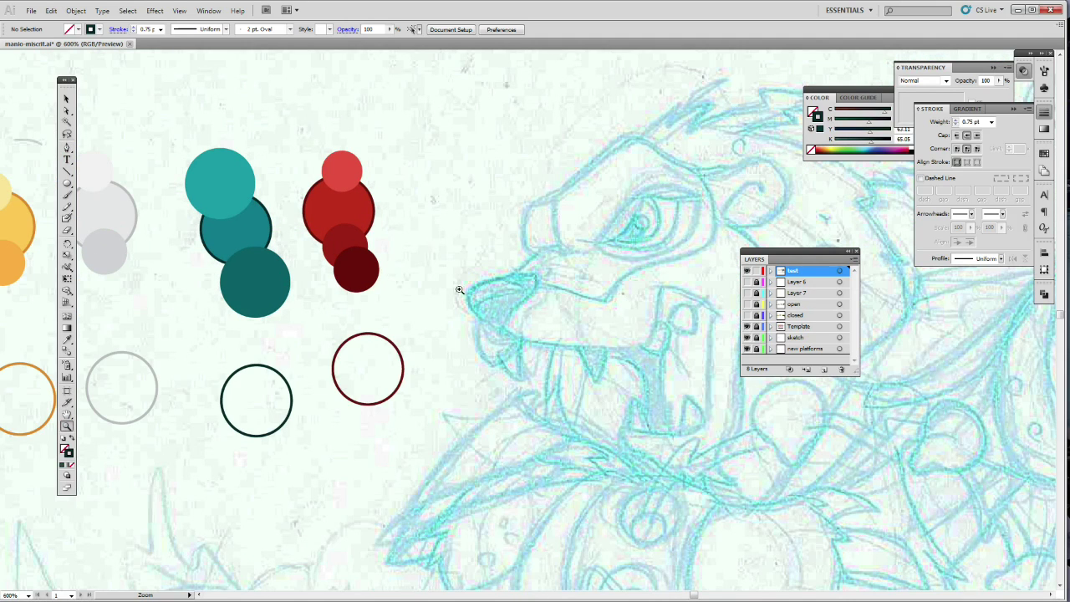
left_click(542, 306)
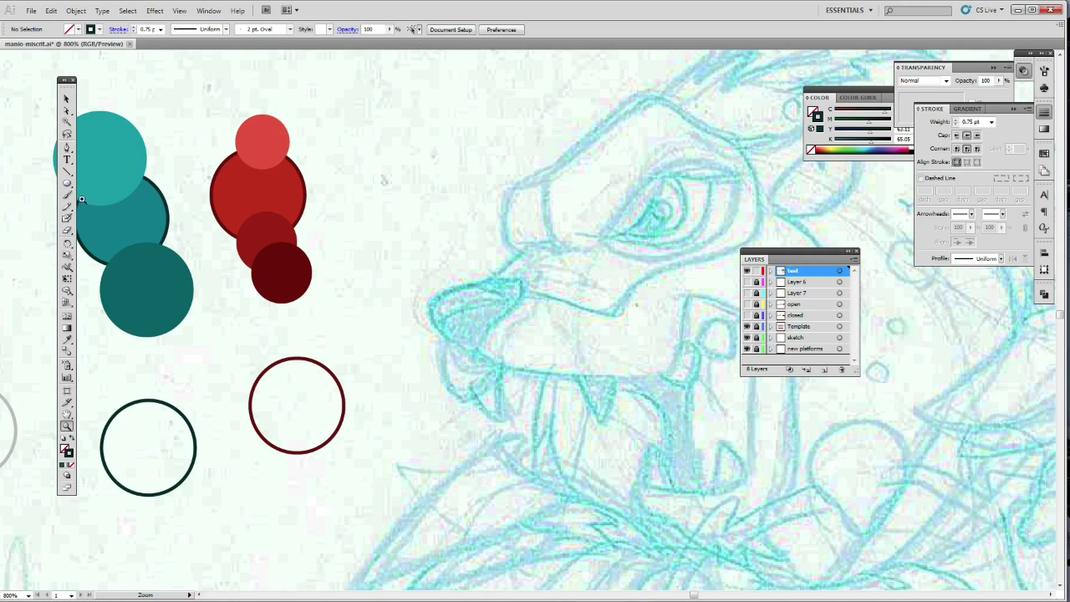
left_click(67, 148)
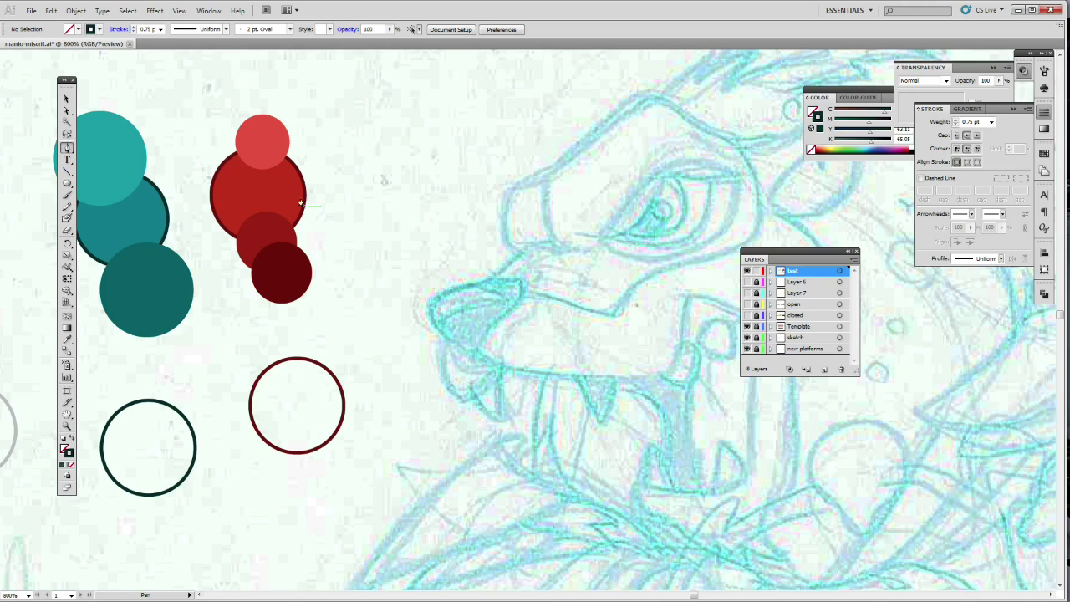
left_click(478, 354)
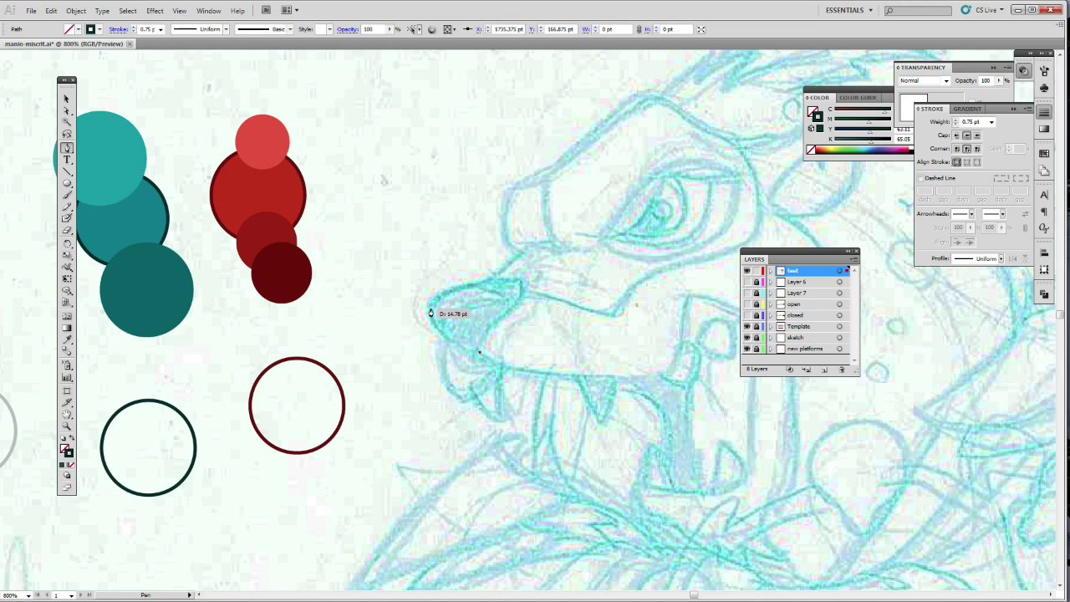
left_click_drag(429, 312, 432, 302)
mouse_move(434, 296)
left_mouse_down()
mouse_move(425, 280)
mouse_move(449, 280)
mouse_move(441, 286)
left_mouse_up()
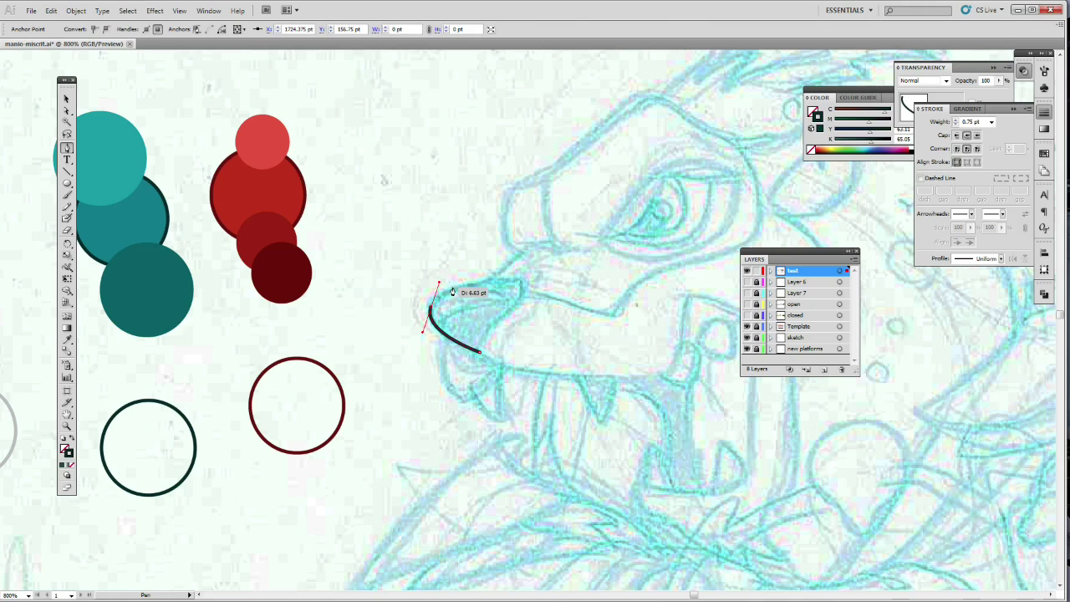
key("ctrl+z")
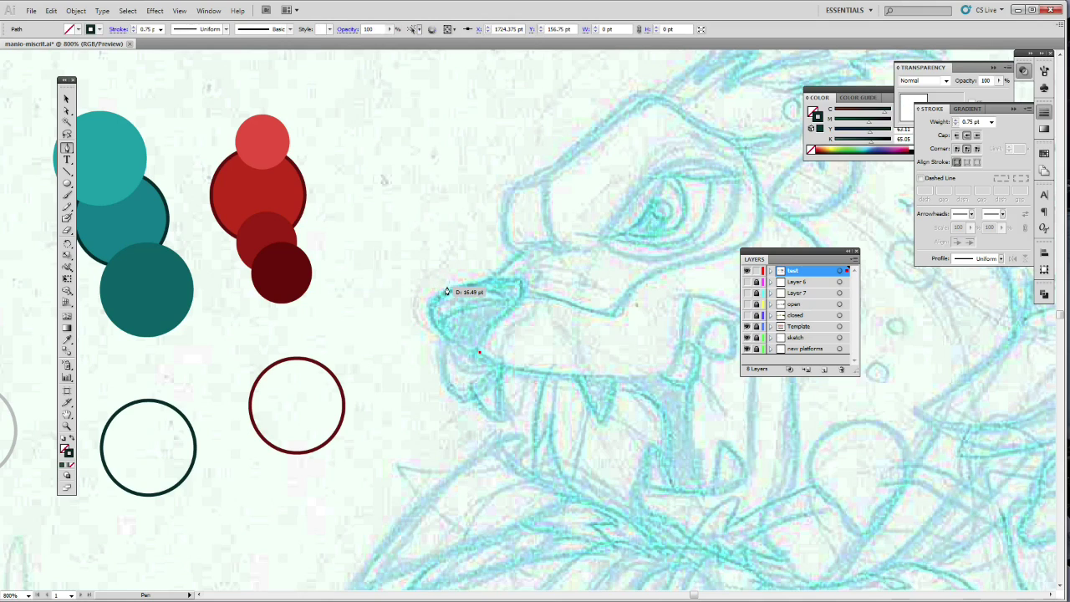
Curve the nose path around the tip to the nose's upper edge and remove the new anchor's outgoing handle
left_click_drag(447, 291, 471, 289)
left_click(474, 287)
left_click_drag(474, 287, 575, 260)
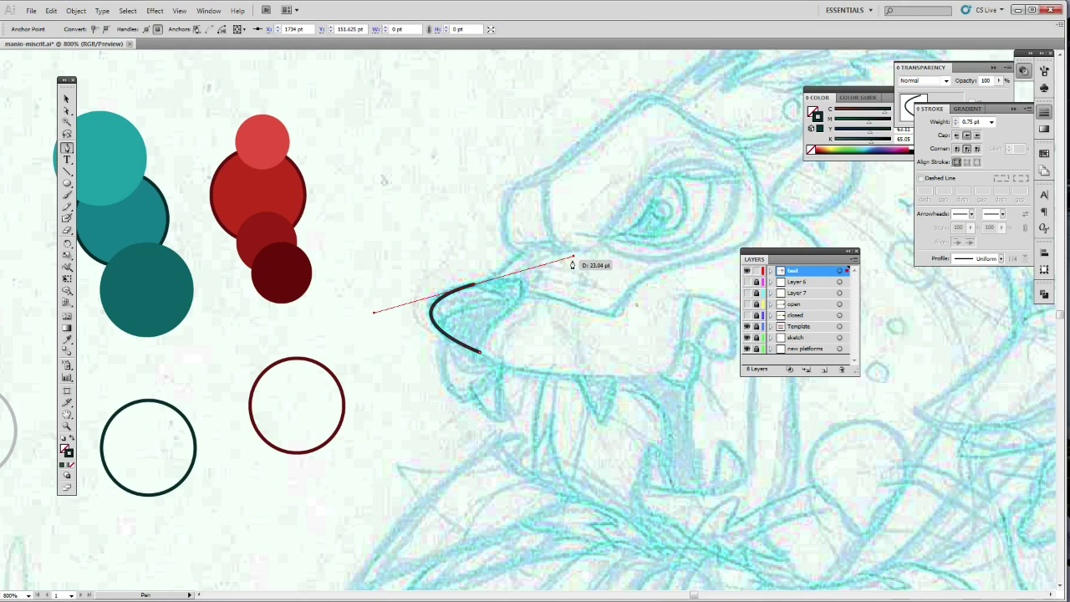
left_click(473, 287)
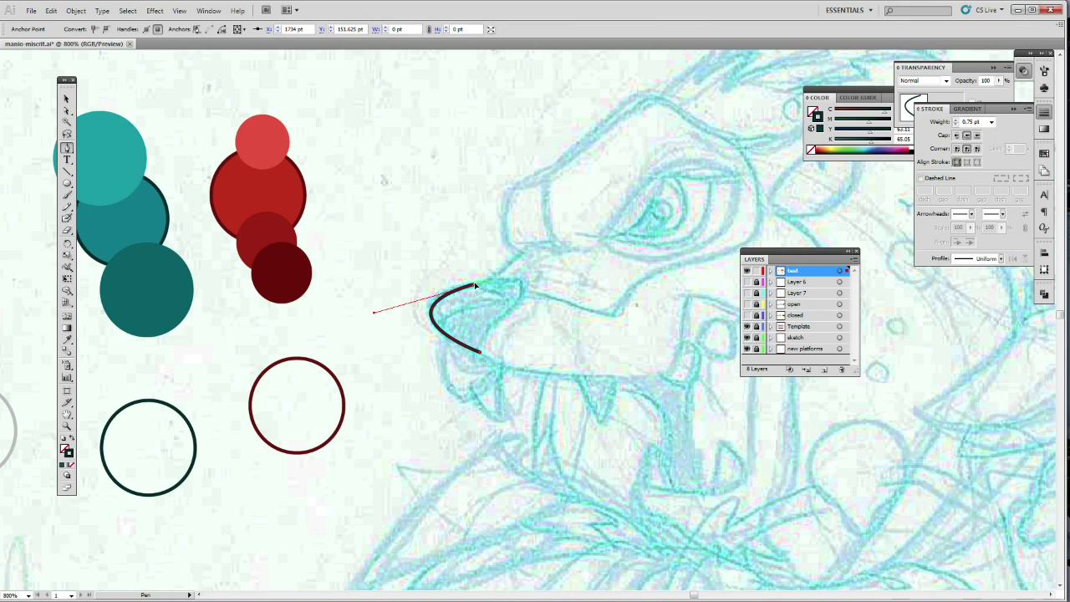
left_click(519, 301)
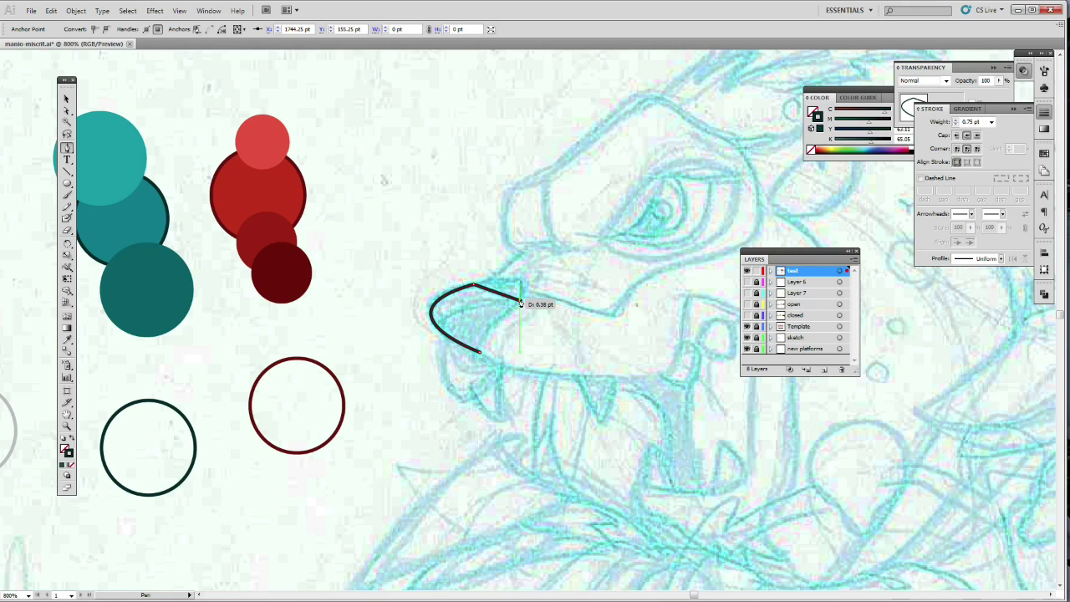
key("ctrl")
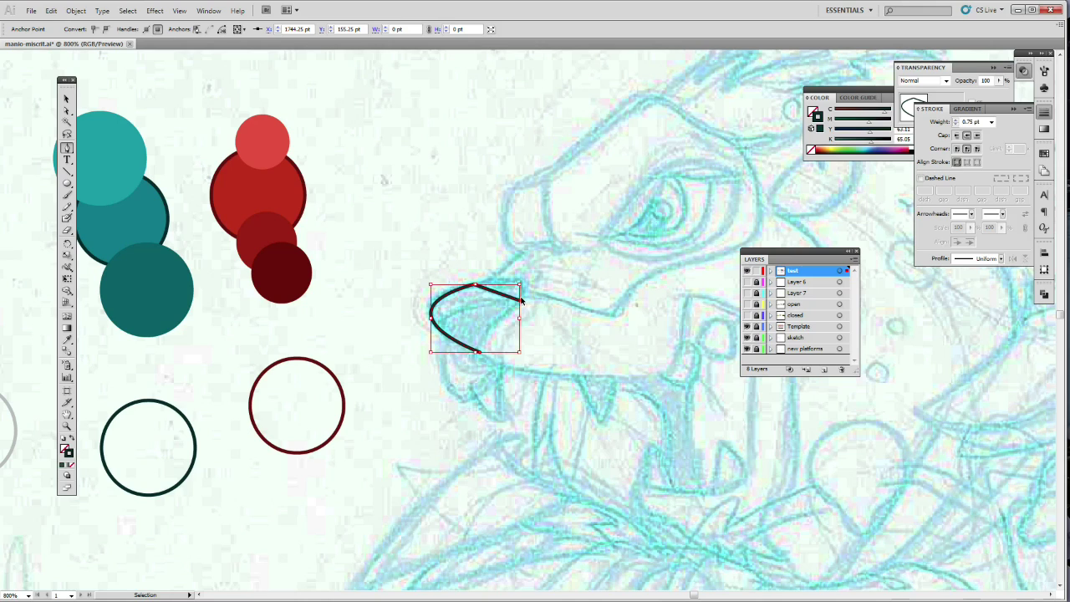
key("ctrl+z")
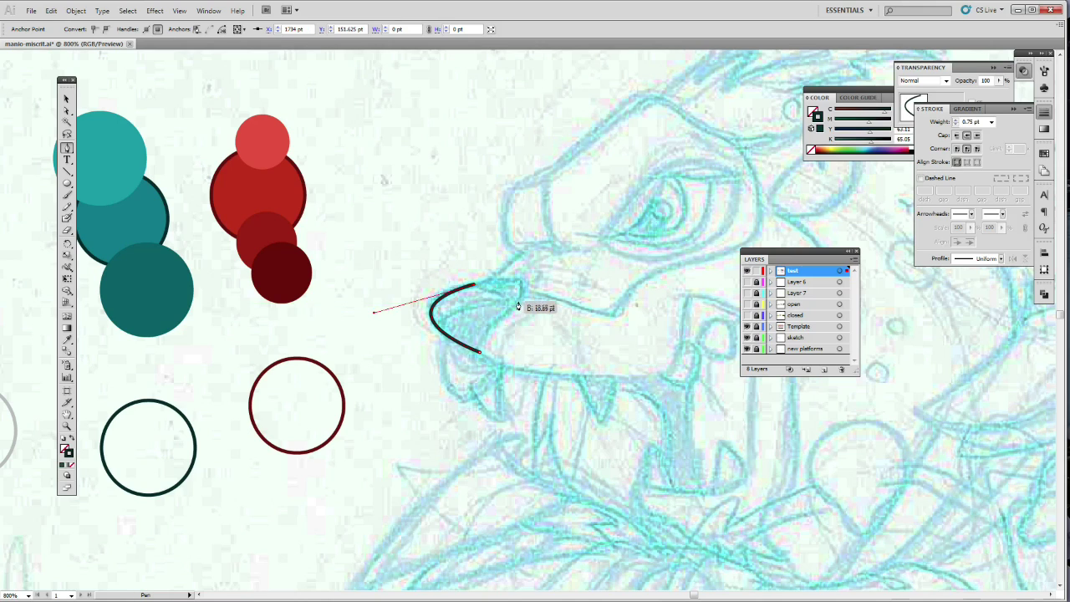
Curve the path around the back of the nose, close it at the starting point and deselect the outline
left_click_drag(519, 308, 501, 333)
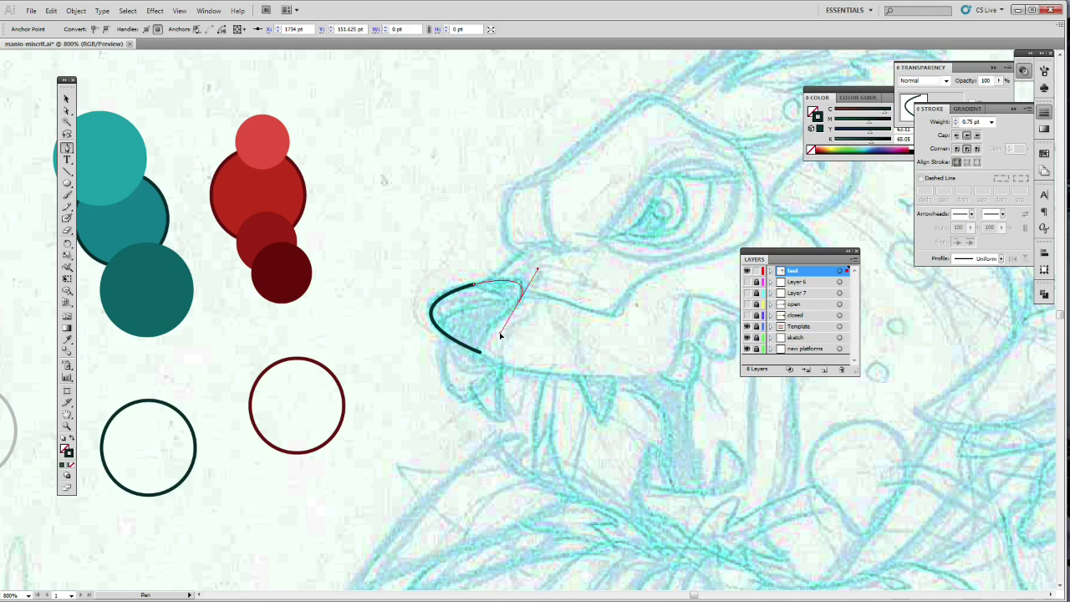
left_click_drag(500, 335, 499, 333)
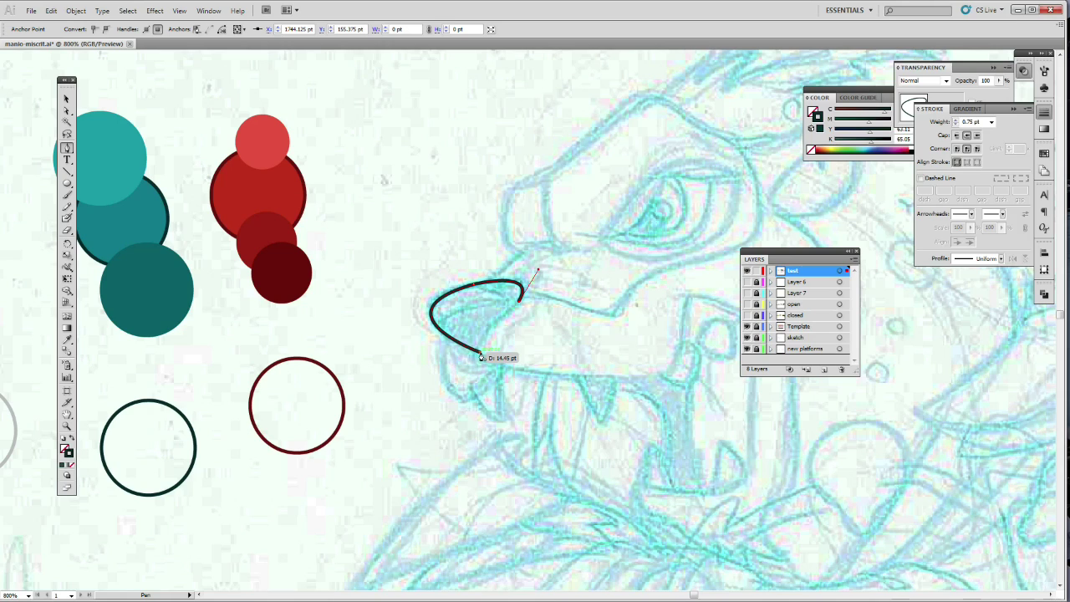
left_click(481, 356)
left_click_drag(477, 370, 475, 368)
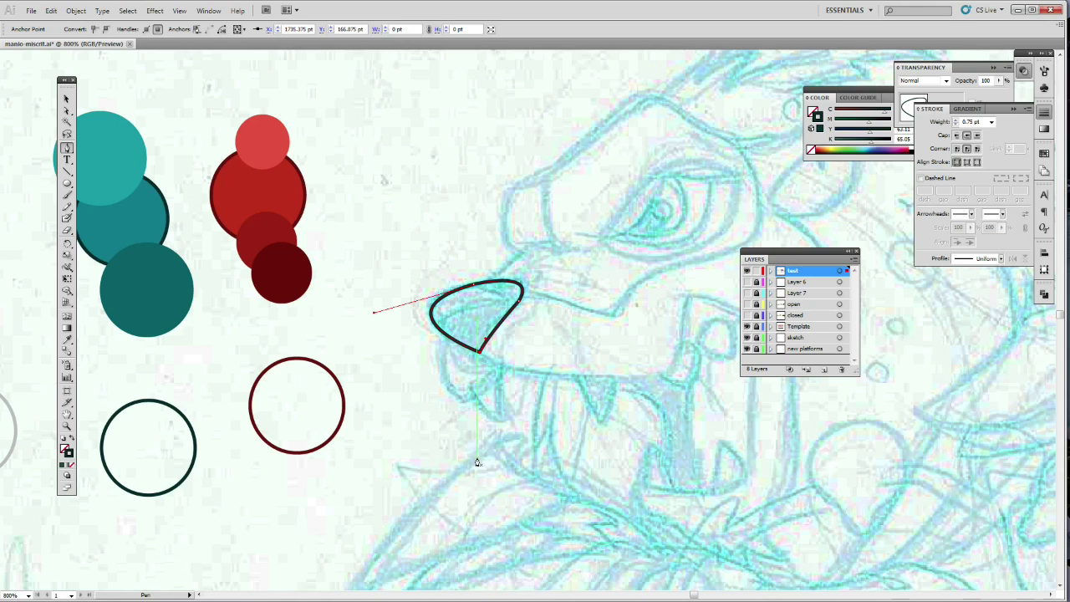
left_click(67, 99)
left_click(213, 111)
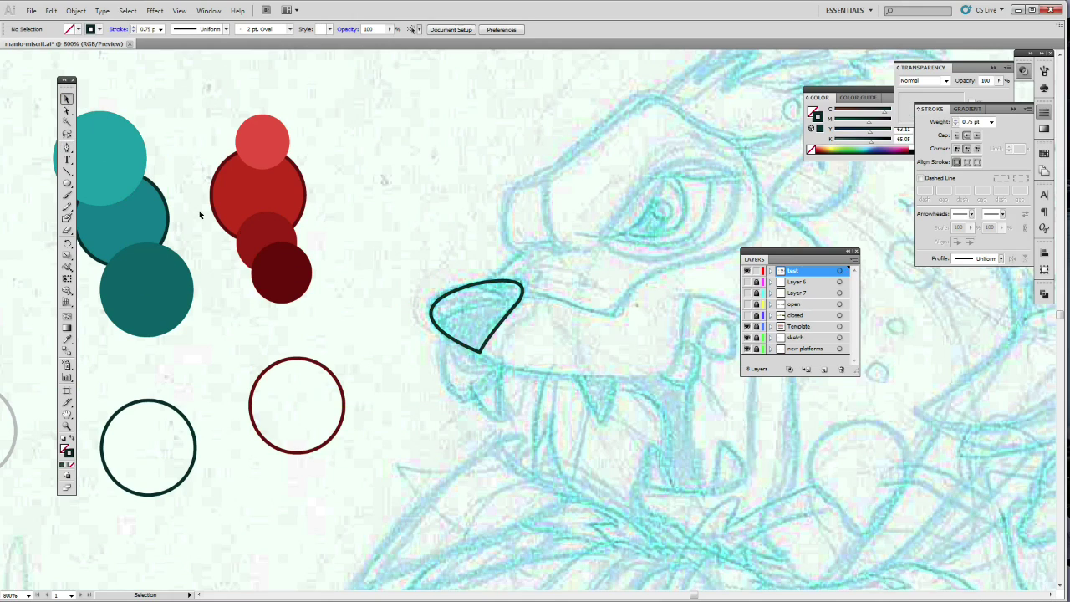
Draw a closed Pen tool outline of the creature's eye, with sharp corners at the inner point and upper lid
left_click(66, 147)
left_click_drag(614, 238, 668, 178)
left_click_drag(666, 177, 668, 148)
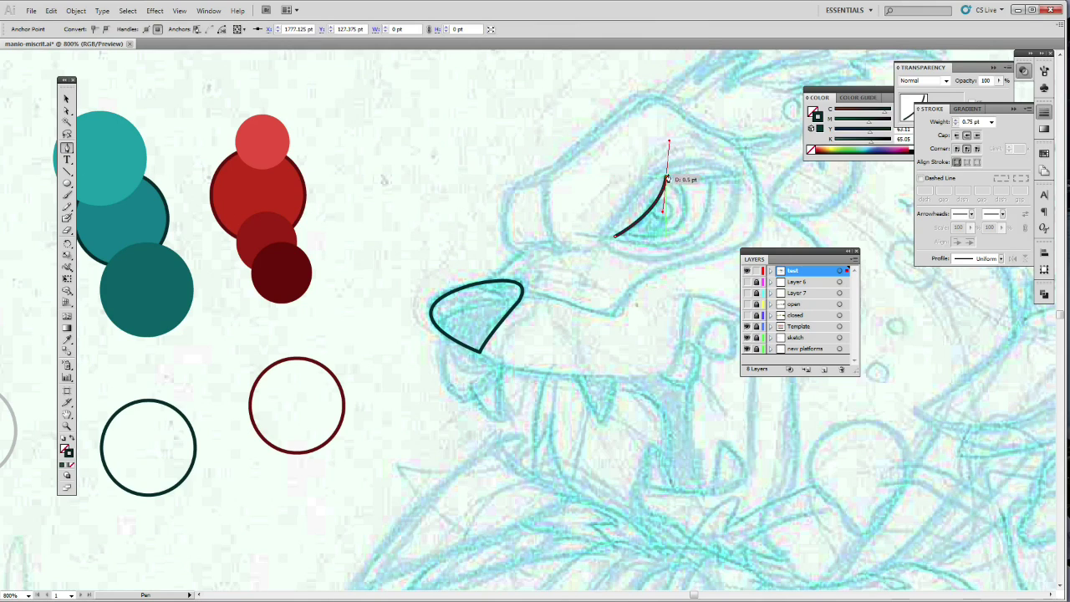
left_click(666, 178)
left_click_drag(712, 179, 732, 178)
left_click(714, 181)
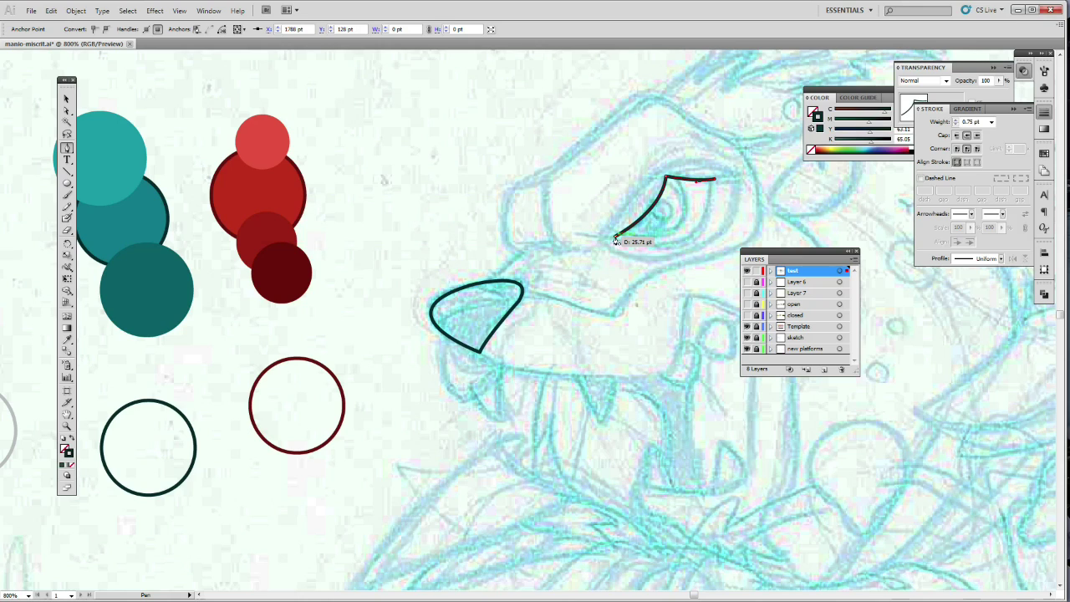
left_click_drag(614, 240, 505, 201)
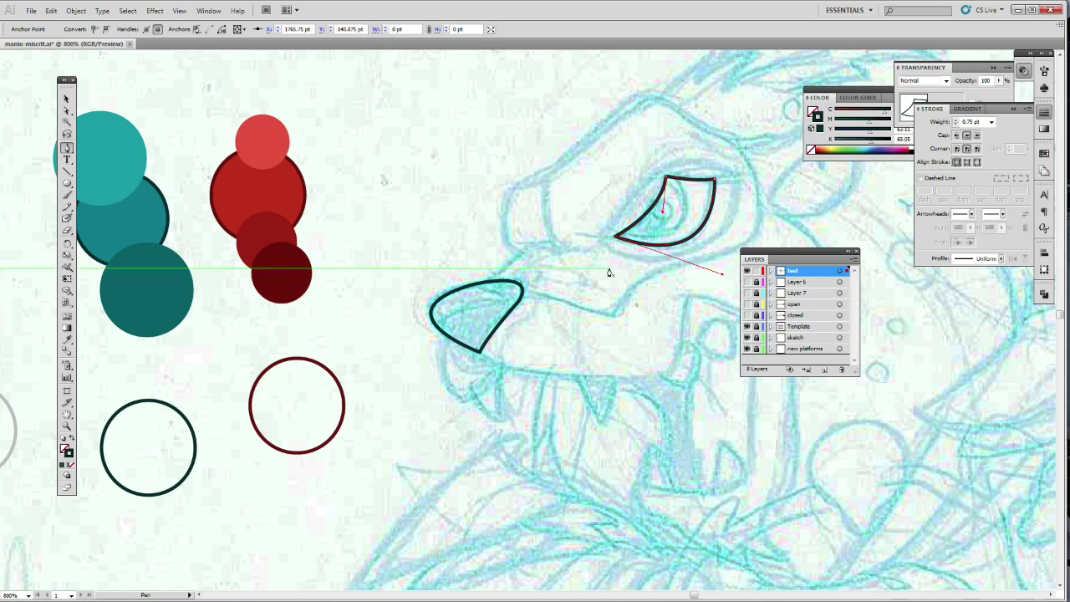
Set the eye outline's corners to Miter Join and deselect it
left_click(65, 98)
left_click(595, 278)
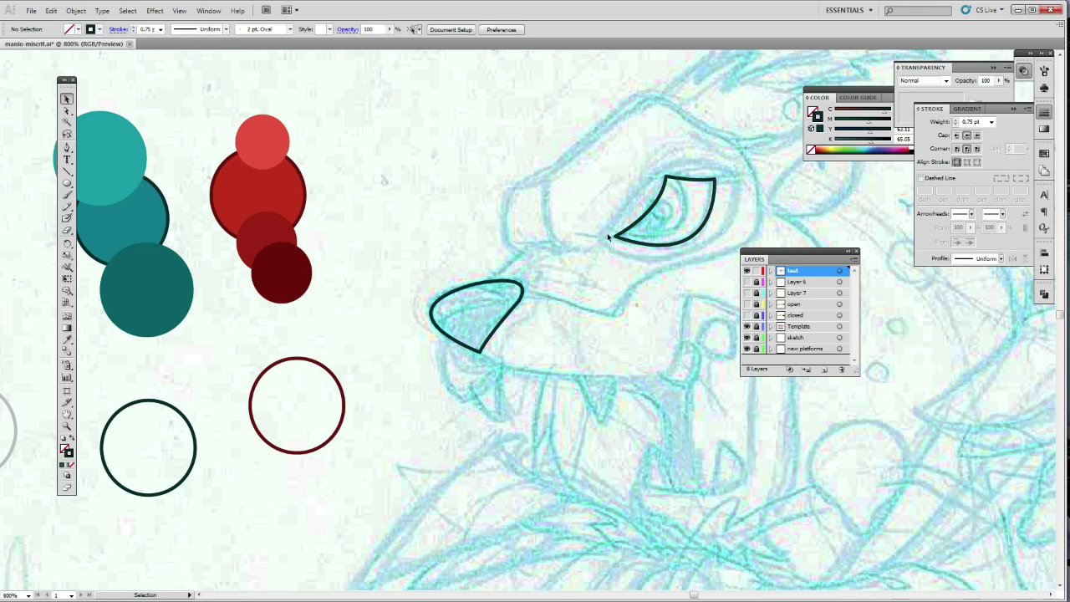
left_click(67, 425)
left_click(667, 240)
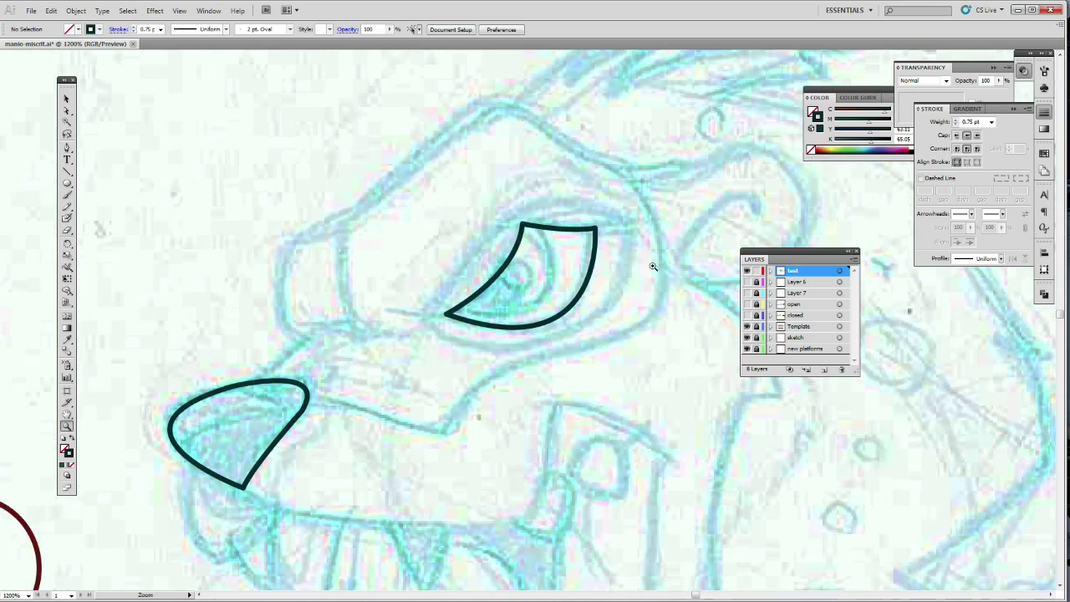
left_click(66, 99)
left_click(492, 265)
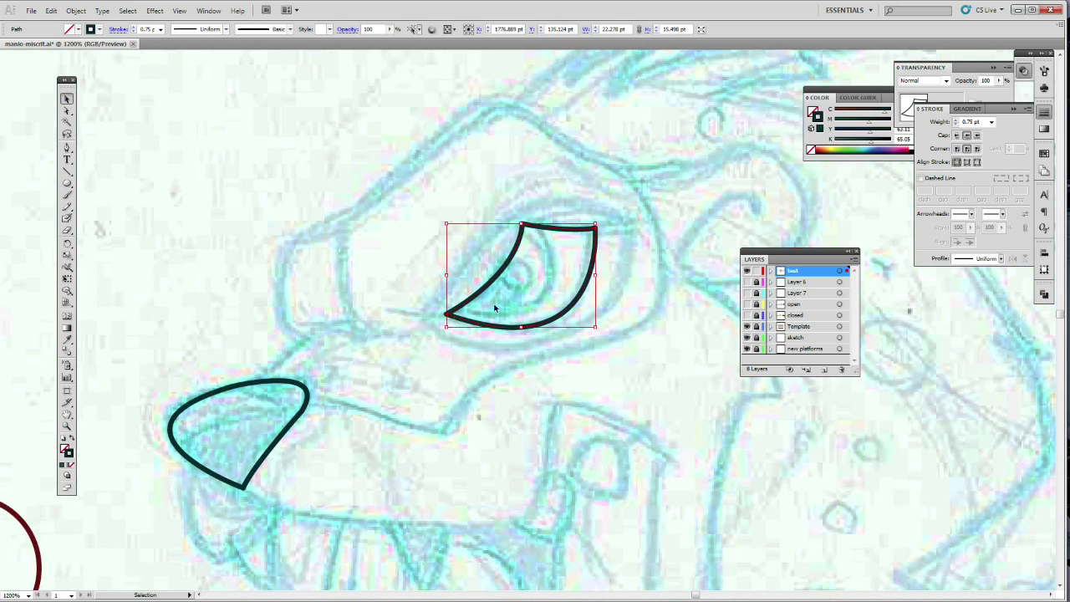
left_click(957, 148)
left_click(492, 361)
Inspect the eye outline's corners at 2400% zoom, set them to Round Join and deselect the outline
left_click(66, 426)
left_click(509, 320)
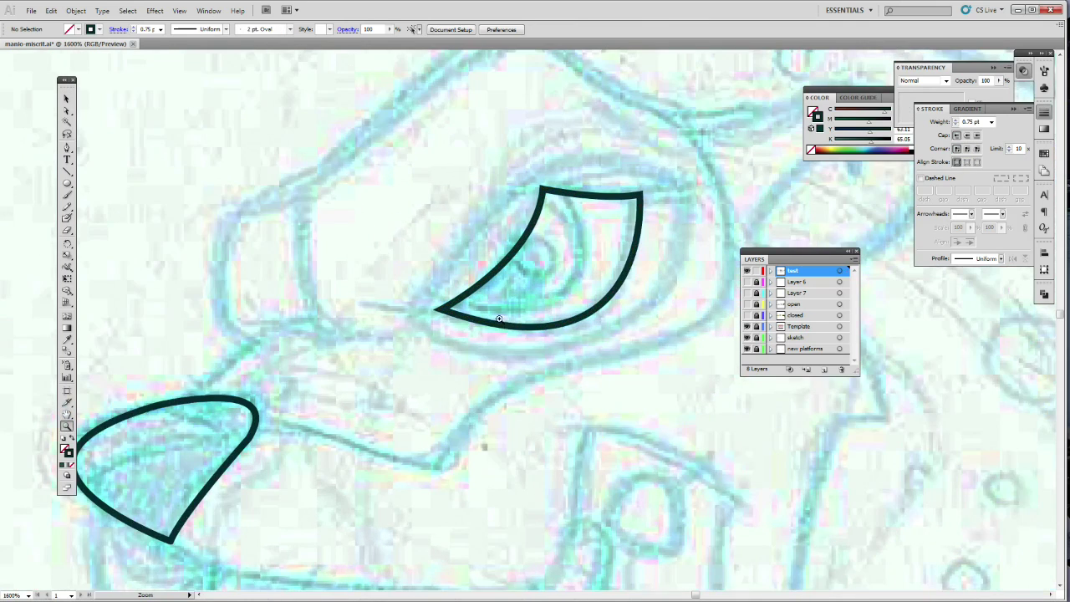
left_click(502, 319)
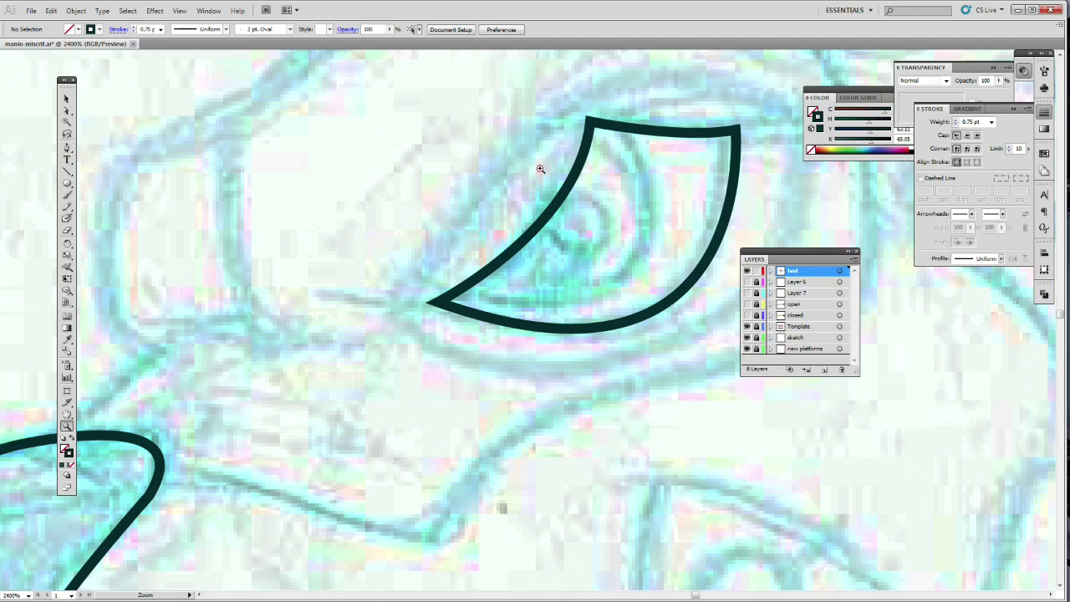
left_click(67, 99)
left_click_drag(422, 259, 549, 362)
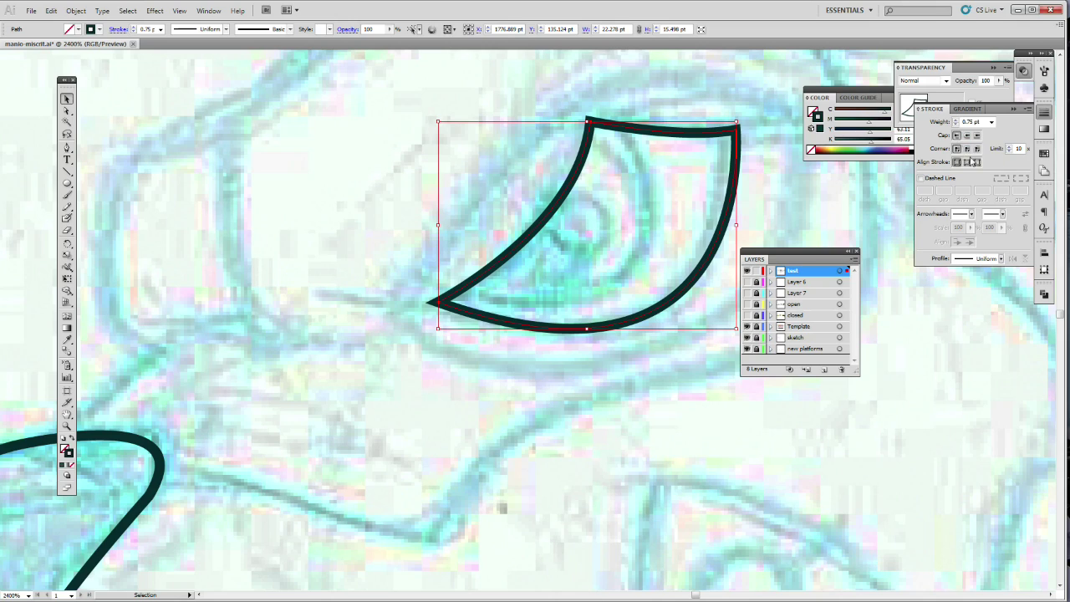
left_click(967, 149)
left_click(408, 242)
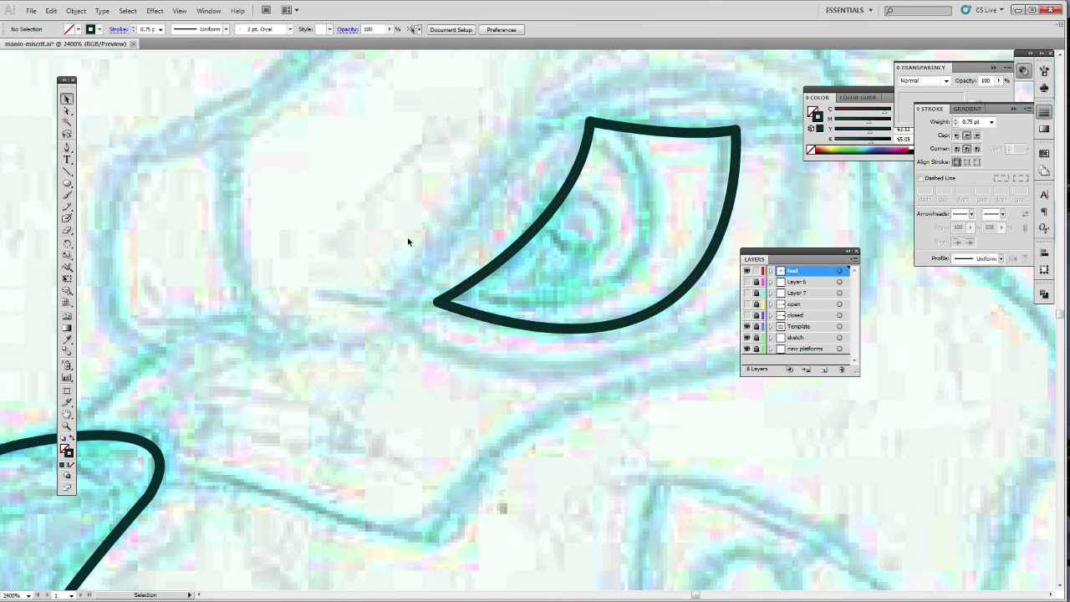
Sample the grey stroke of the unfilled grey palette circle with the Eyedropper
left_click(66, 427)
left_click(603, 272, "alt")
left_click(603, 286, "alt")
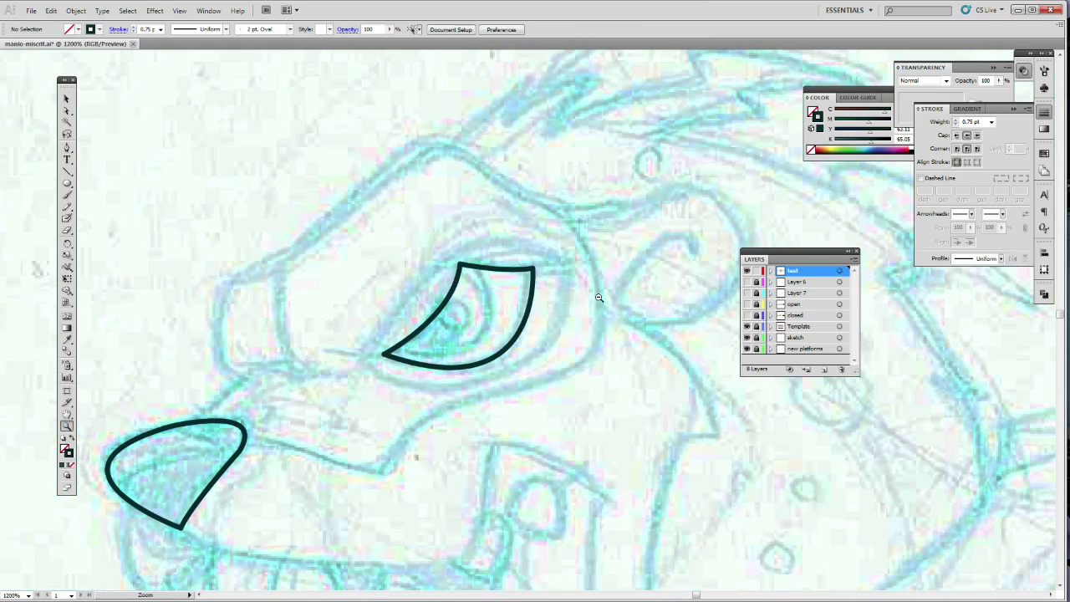
left_click(600, 298, "alt")
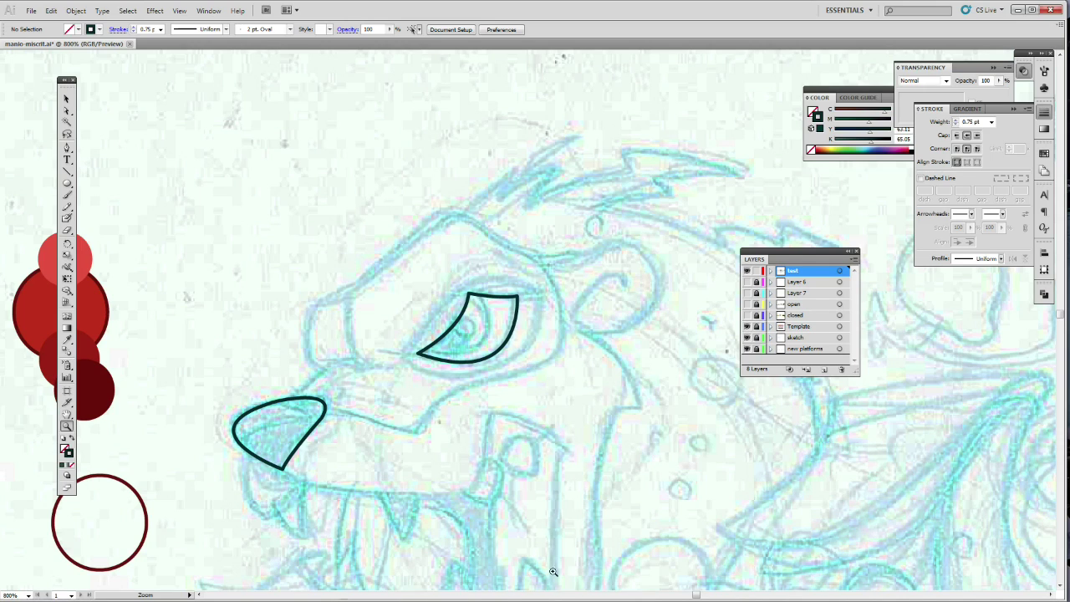
left_click_drag(698, 595, 687, 595)
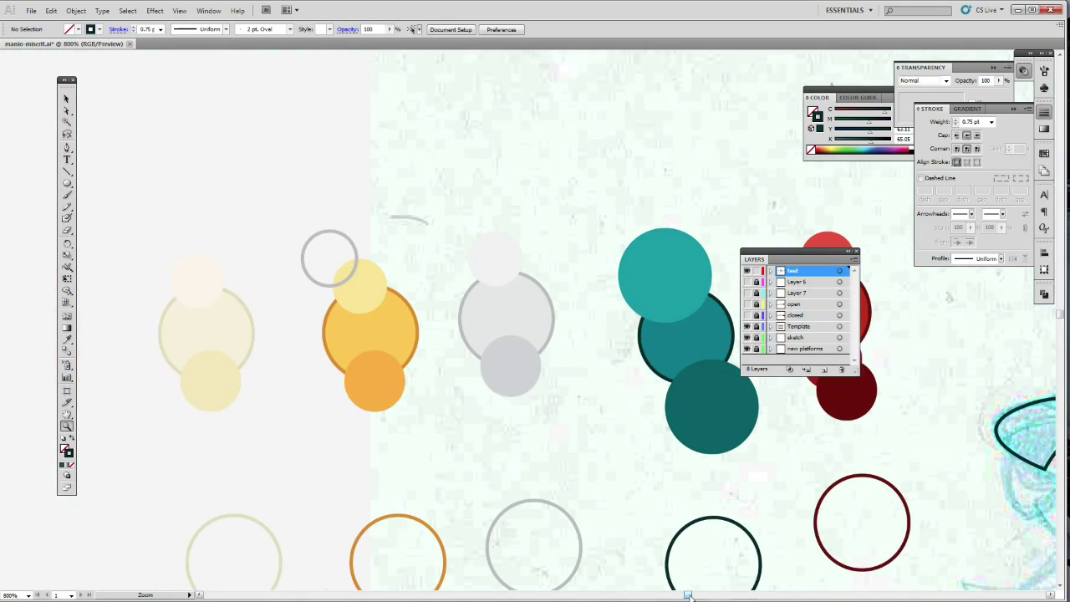
left_click(67, 338)
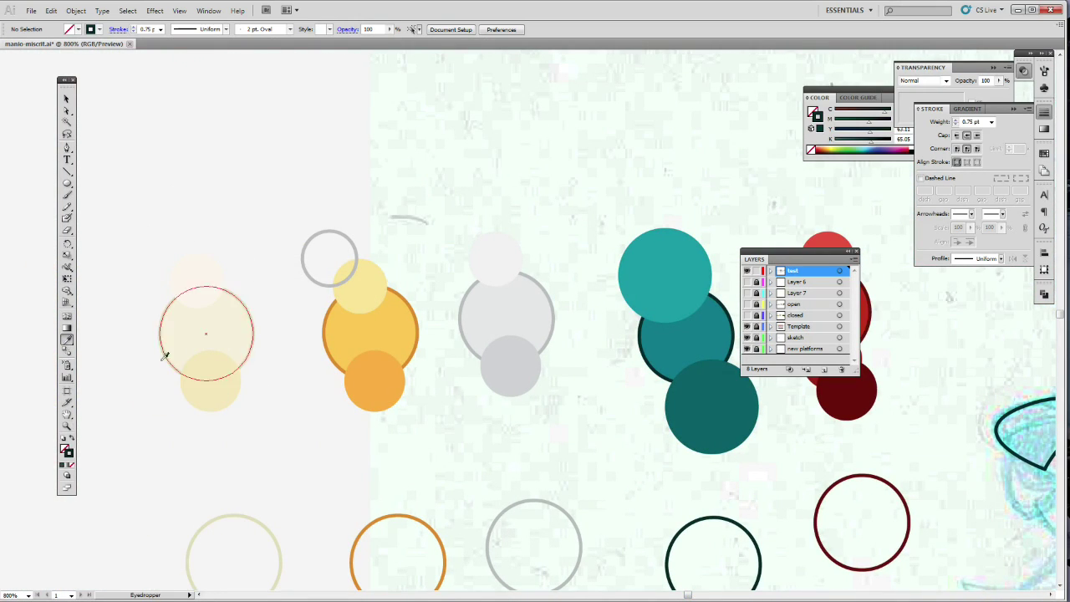
left_click(556, 500)
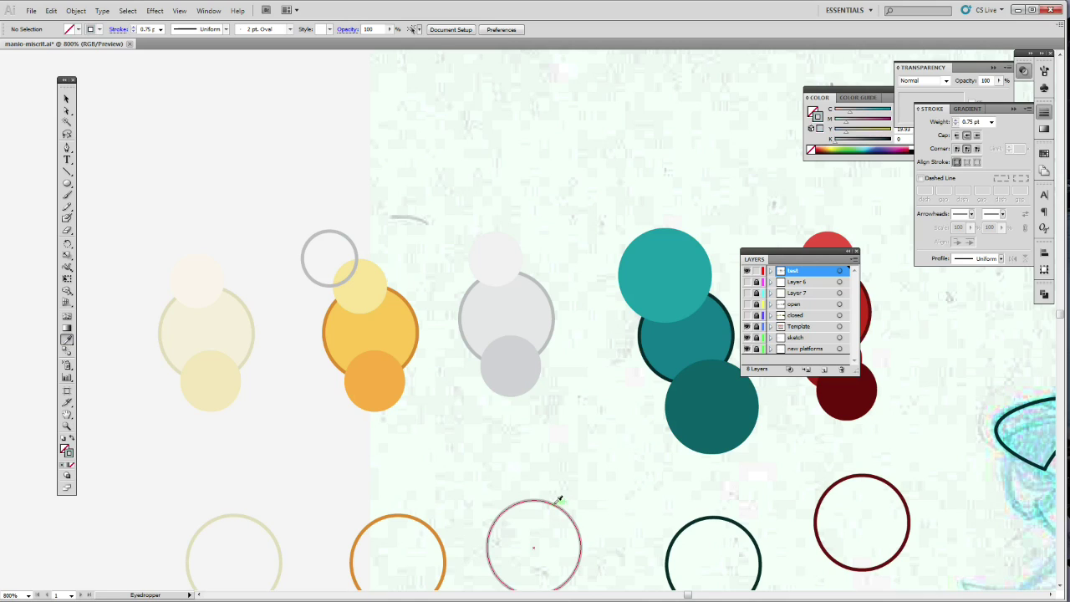
Start a Pen tool path at the muzzle crease below the eye, running to the nose top and up to the snout bump
left_click_drag(687, 595, 699, 595)
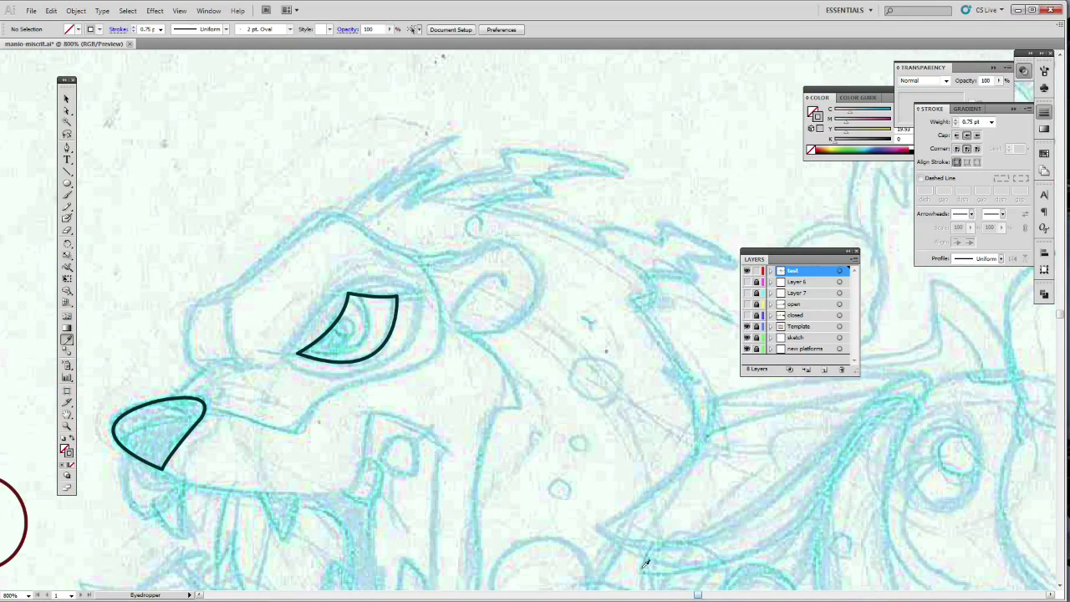
left_click(67, 148)
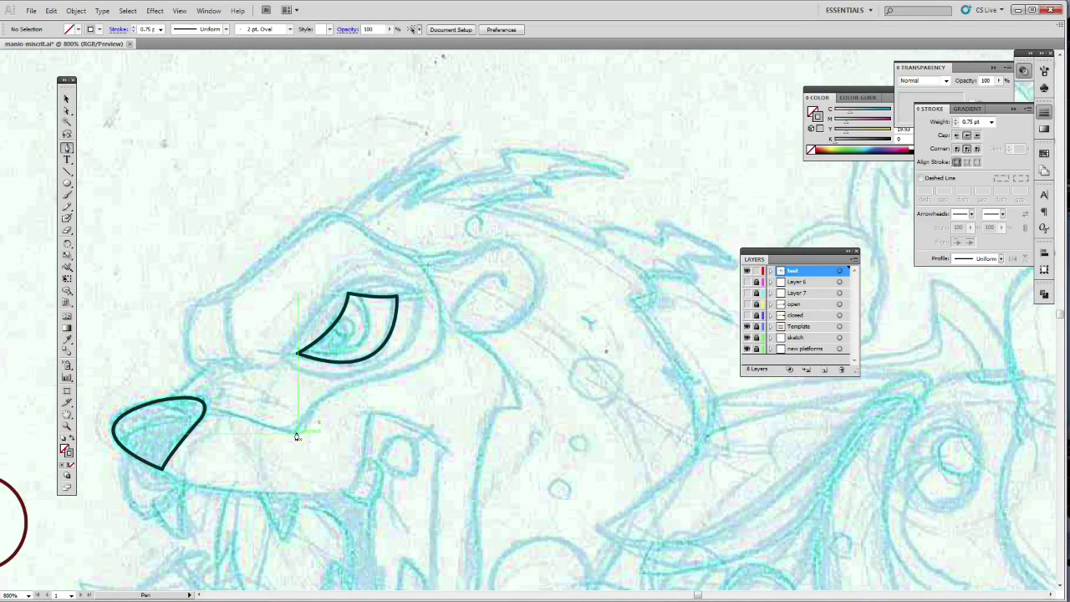
left_click_drag(255, 423, 117, 414)
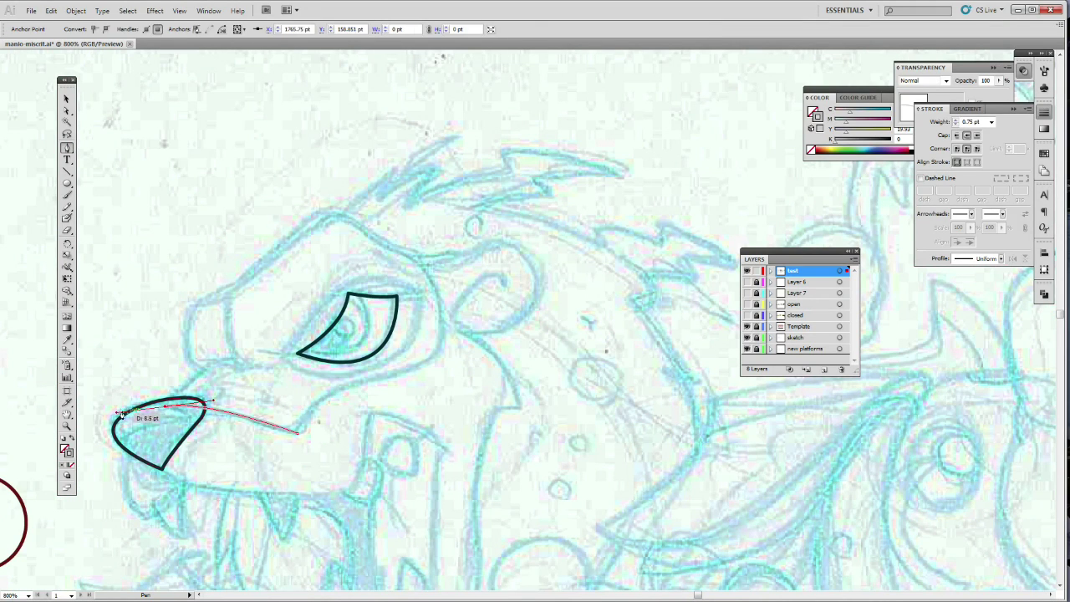
left_click(165, 409)
left_click_drag(206, 372, 208, 317)
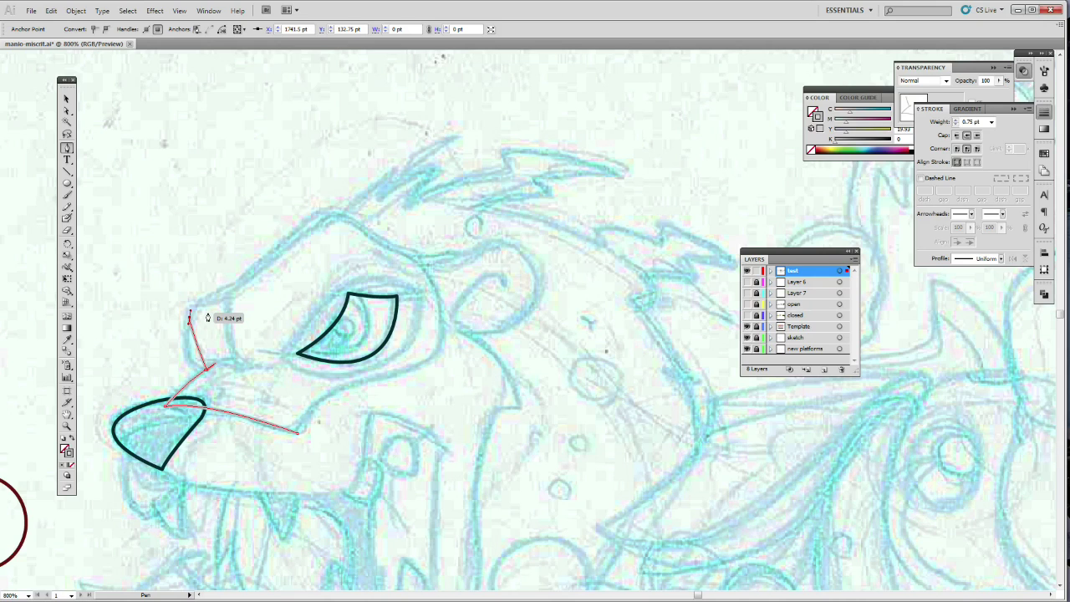
Undo the last anchor on the snout bump and remove the outgoing handle from the corner at the bump's base
left_click(67, 426)
left_click(219, 365)
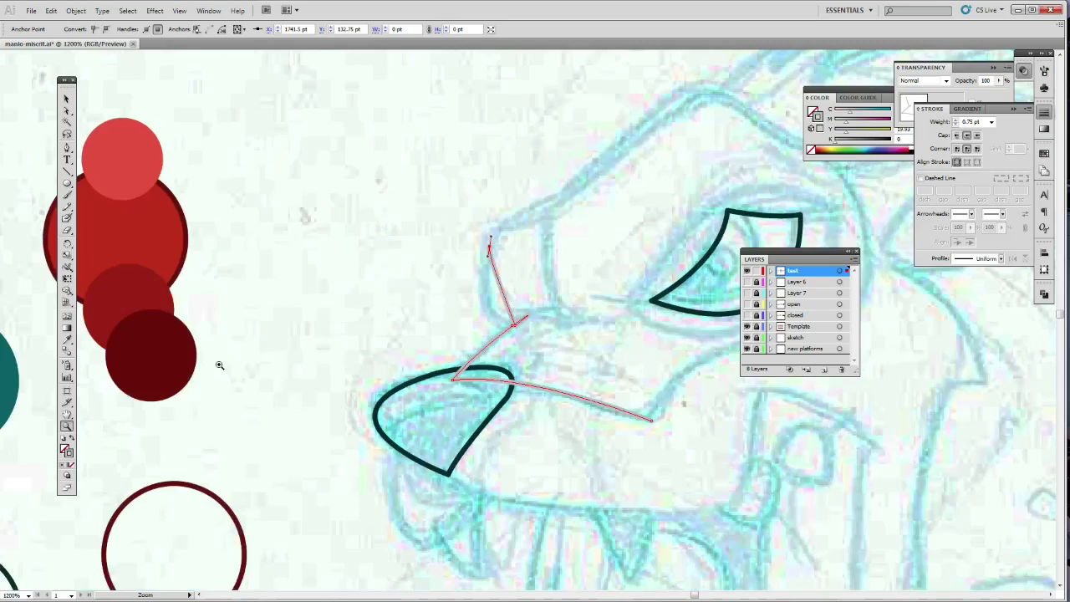
left_click(532, 338)
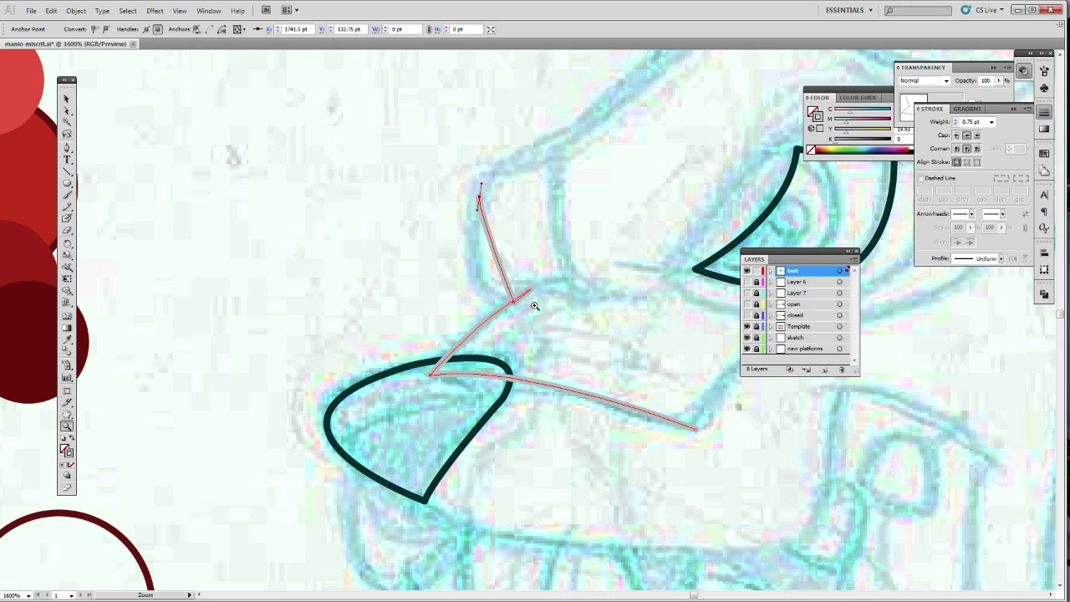
key("ctrl+z")
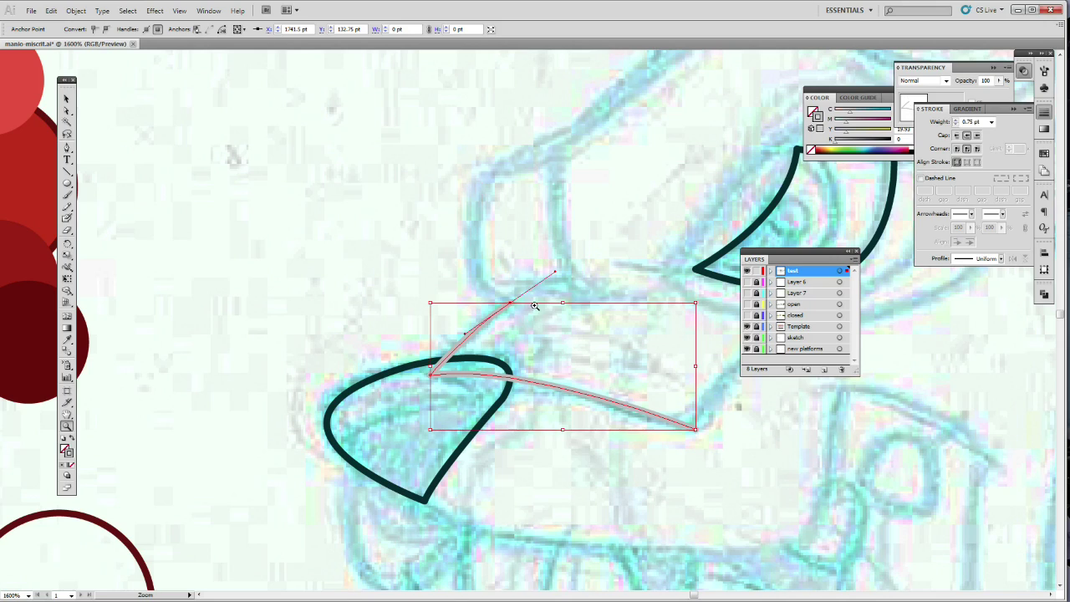
left_click(67, 148)
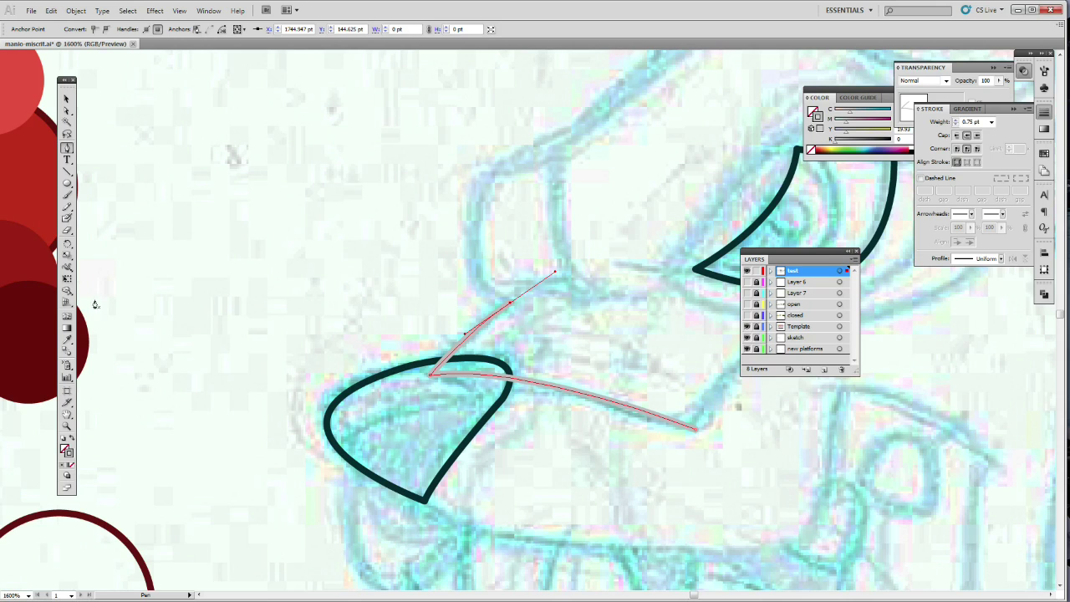
left_click(67, 425)
left_click(702, 245, "alt")
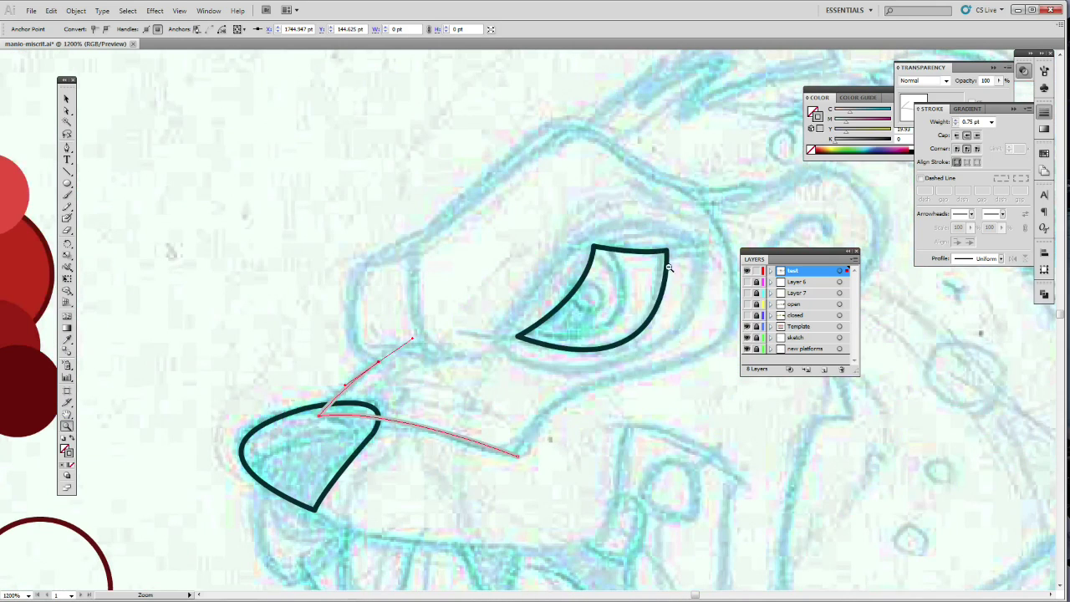
left_click(67, 148)
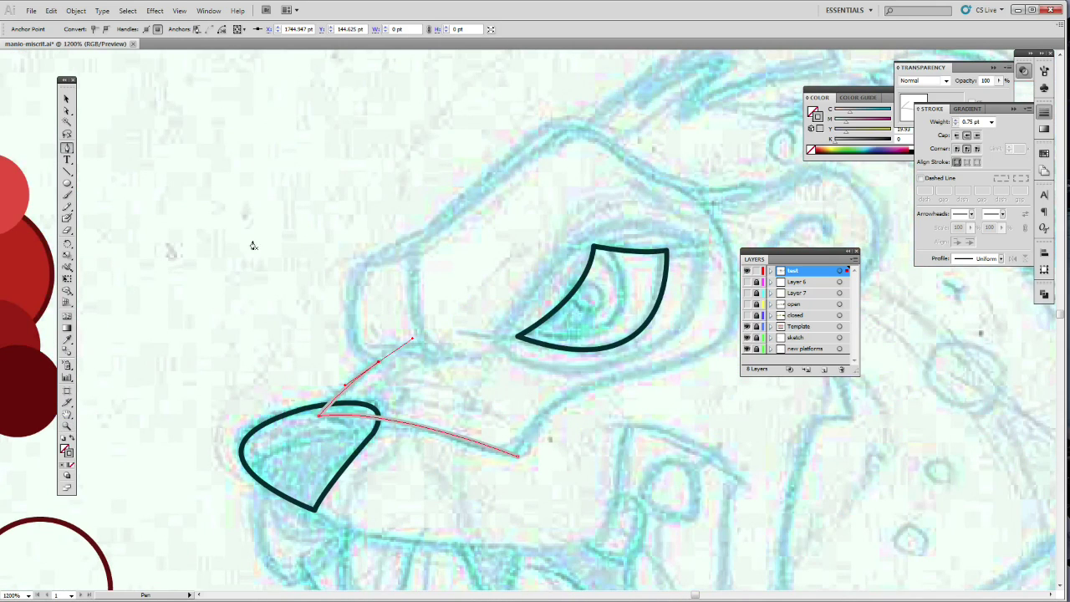
left_click(381, 362)
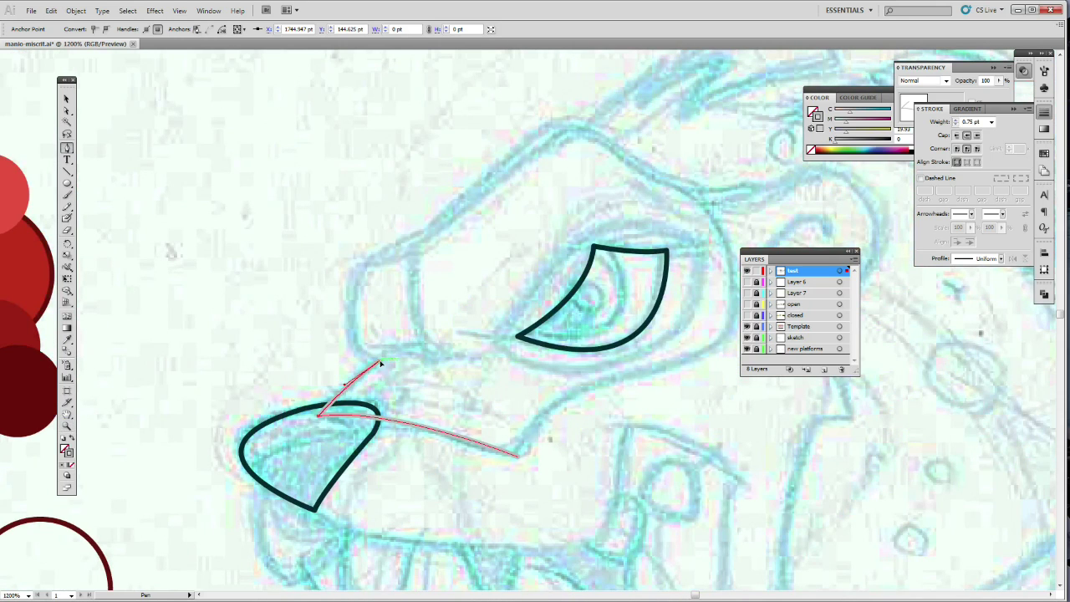
Curve the path around the front of the snout bump and up to the start of the forehead slope
left_click(354, 301)
left_click_drag(354, 301, 362, 241)
left_click_drag(354, 301, 407, 244)
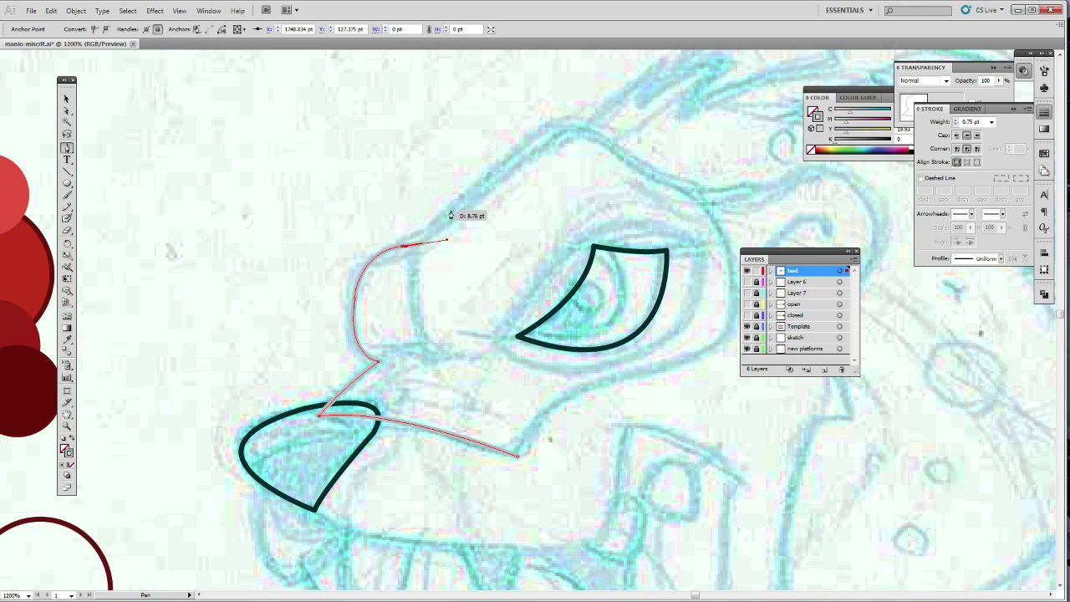
key("ctrl")
left_click_drag(447, 217, 464, 198)
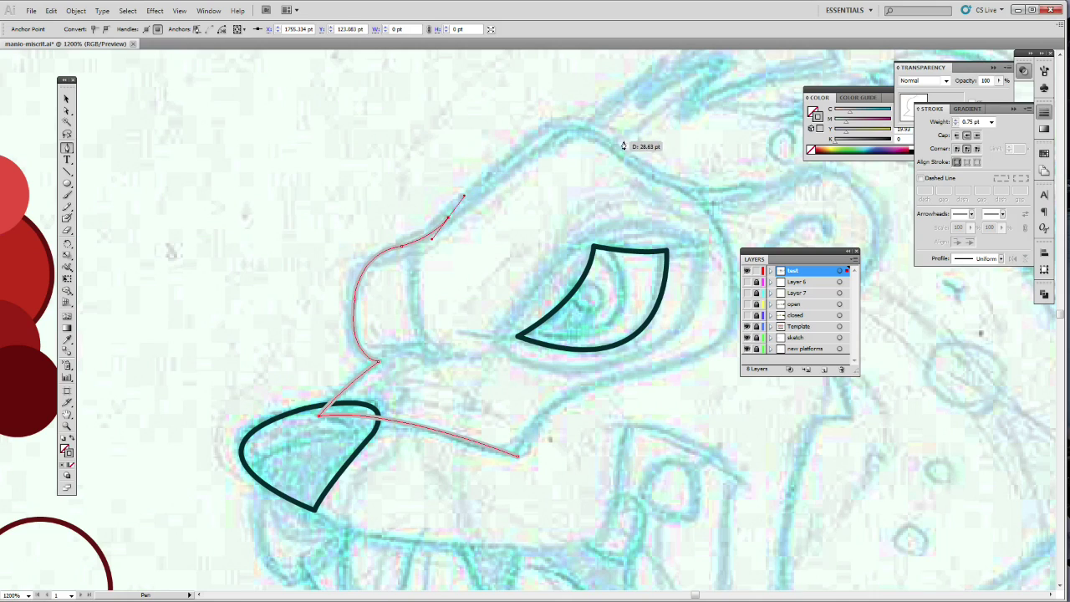
Continue the path over the forehead and down behind the eye, moving the Layers panel clear of the sketch
left_click_drag(628, 156, 693, 187)
left_click_drag(799, 252, 894, 257)
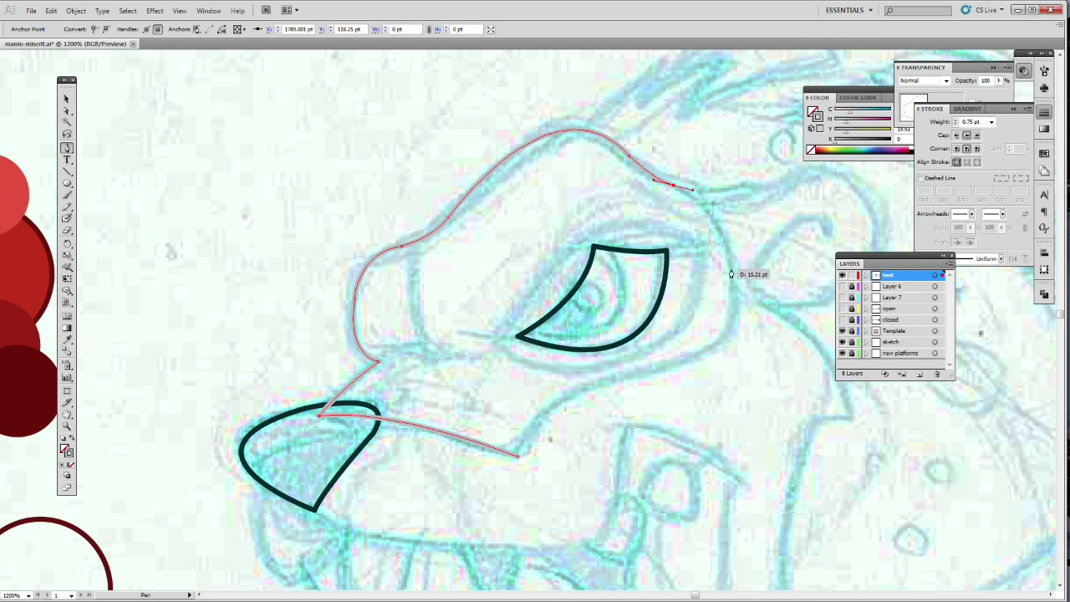
left_click_drag(673, 185, 702, 205)
left_click_drag(730, 262, 738, 318)
left_click(730, 262)
Curve the path under the eye, close it at its starting point on the muzzle crease and deselect the face outline
left_click_drag(649, 372, 535, 394)
left_click(648, 372)
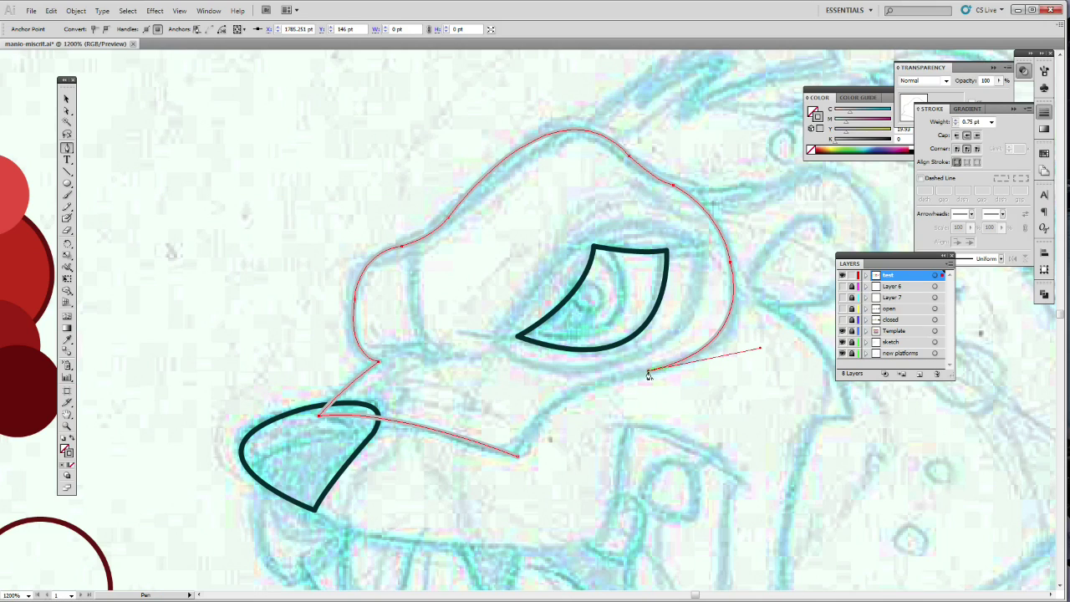
left_click_drag(518, 459, 496, 521)
left_click(67, 99)
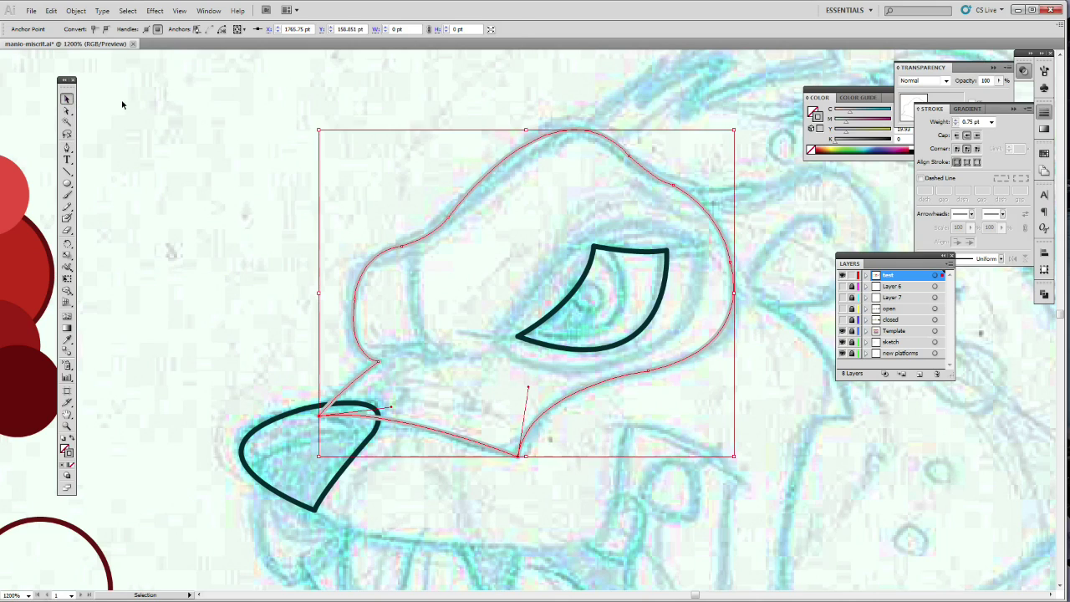
left_click(145, 107)
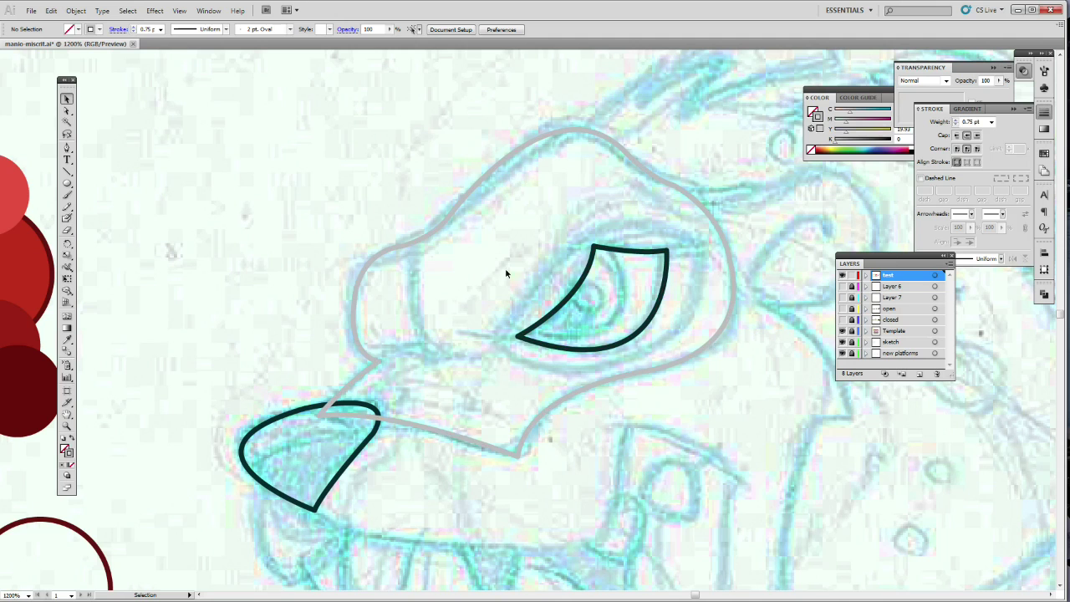
Bring the palette circles into view and apply the fill and stroke of the dark-outlined teal circle to the eye shape
left_click(66, 426)
left_click(617, 332, "alt")
left_click(673, 321, "alt")
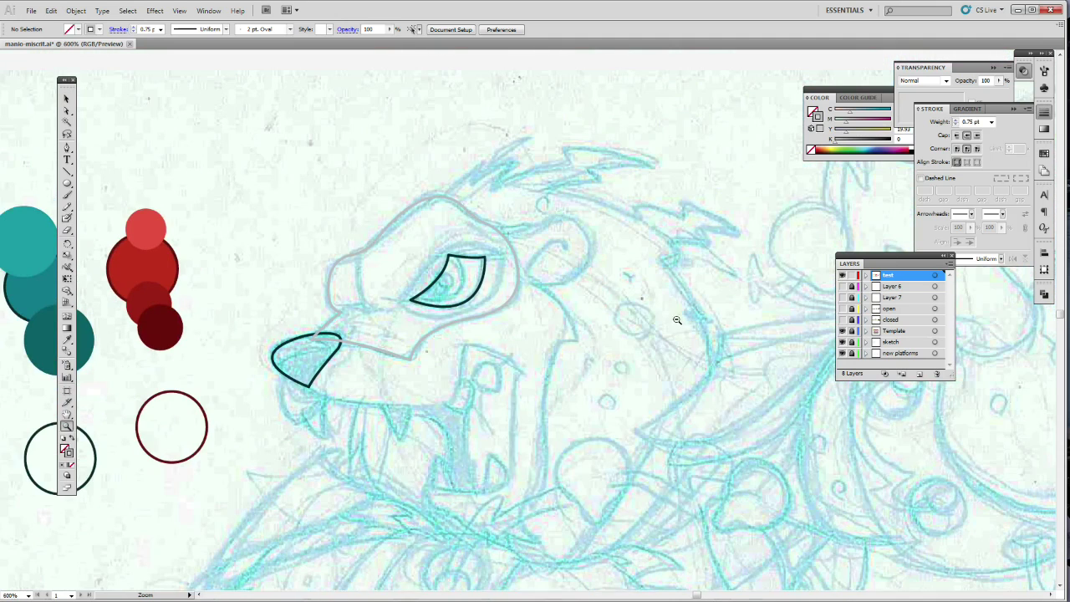
left_click(555, 339, "alt")
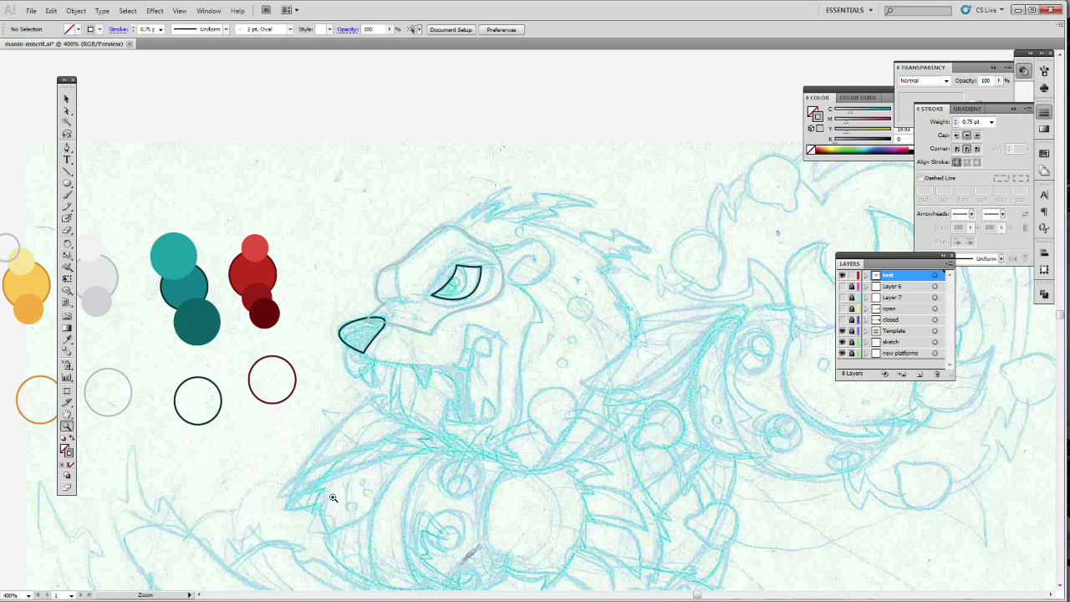
left_click_drag(702, 595, 696, 595)
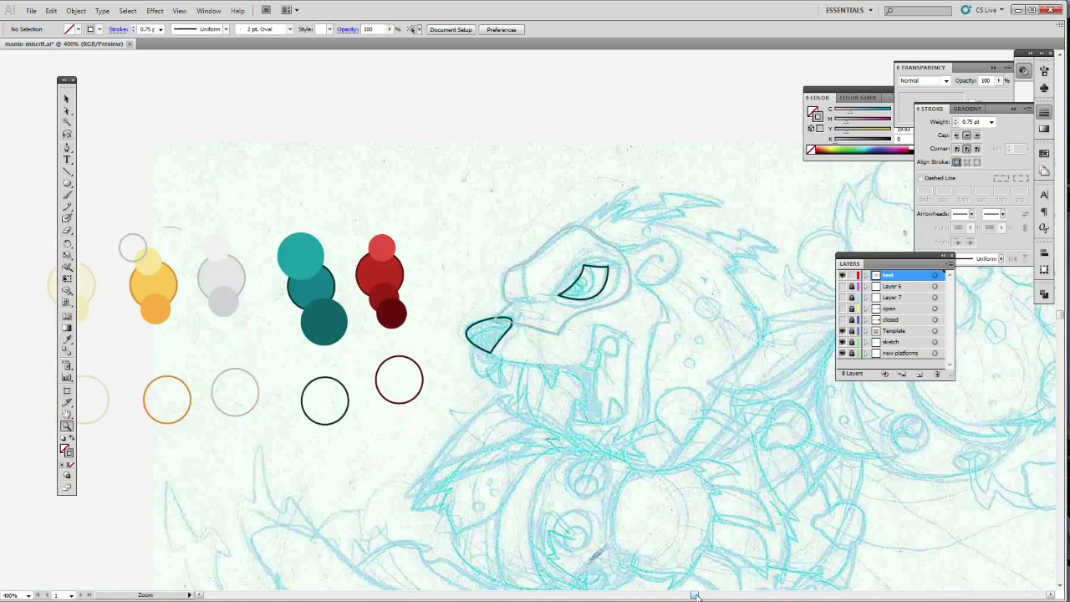
left_click(67, 99)
left_click(525, 264)
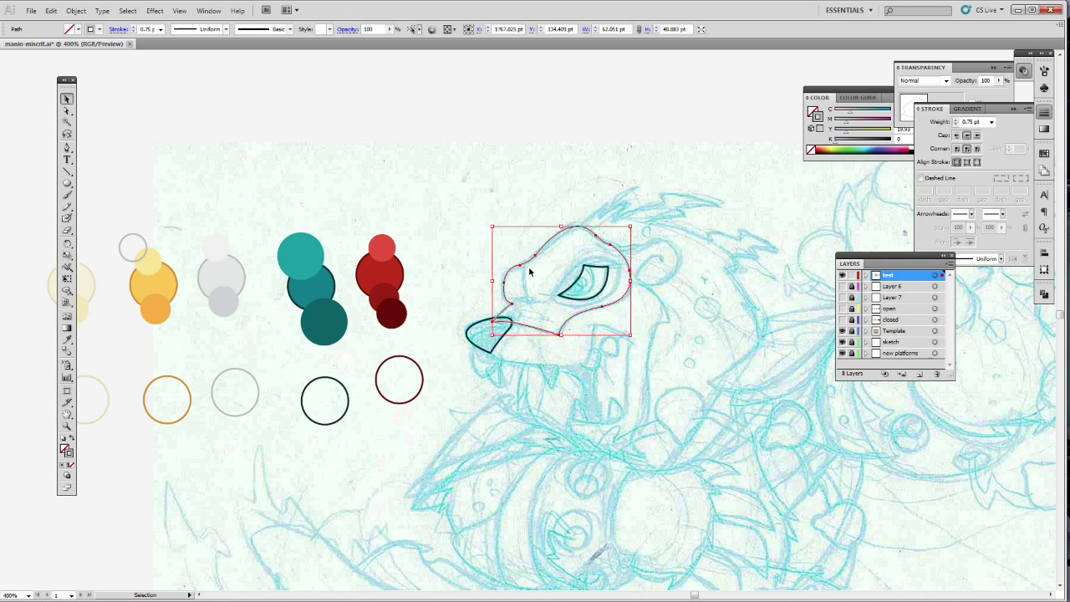
left_click(607, 219)
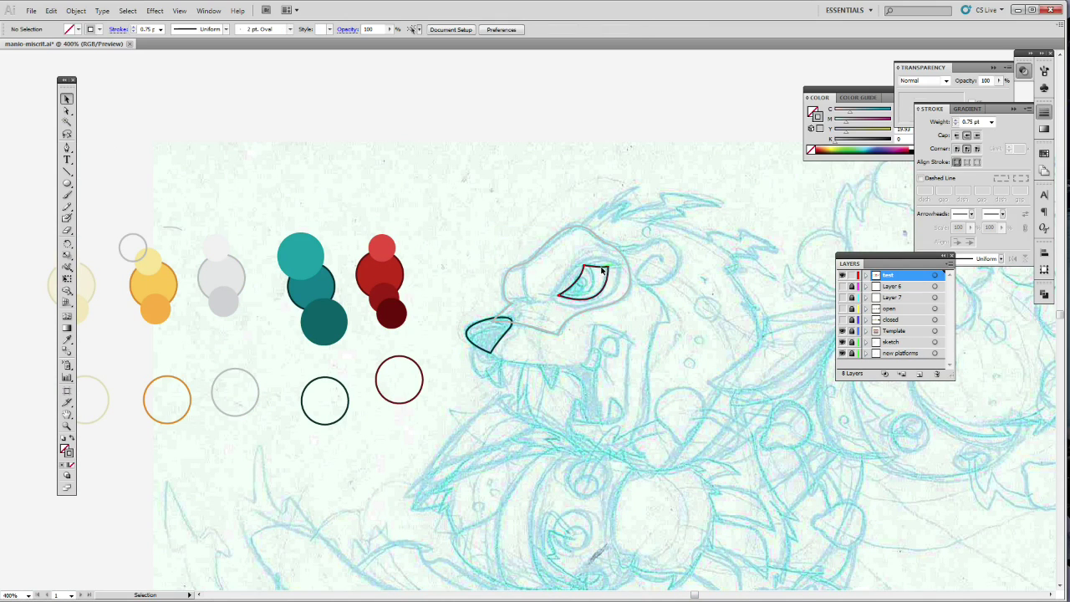
left_click(601, 269)
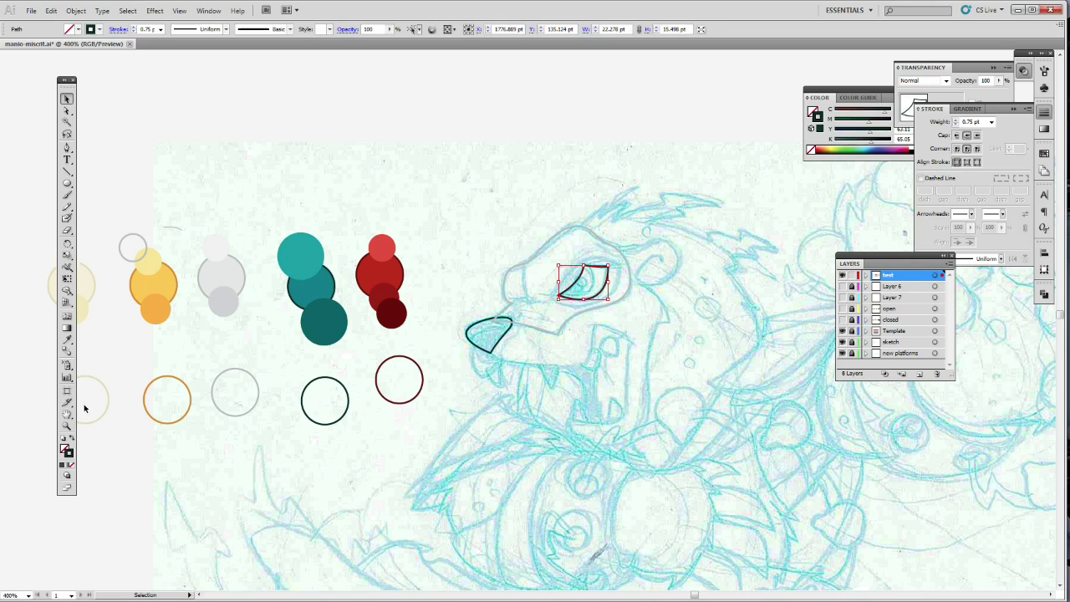
left_click(67, 338)
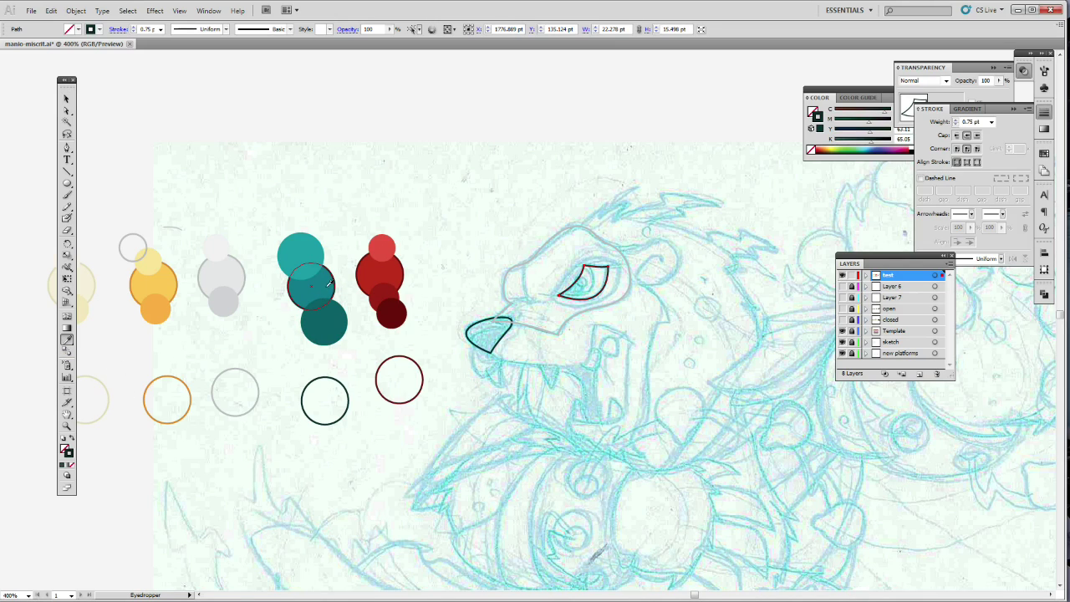
left_click(330, 285)
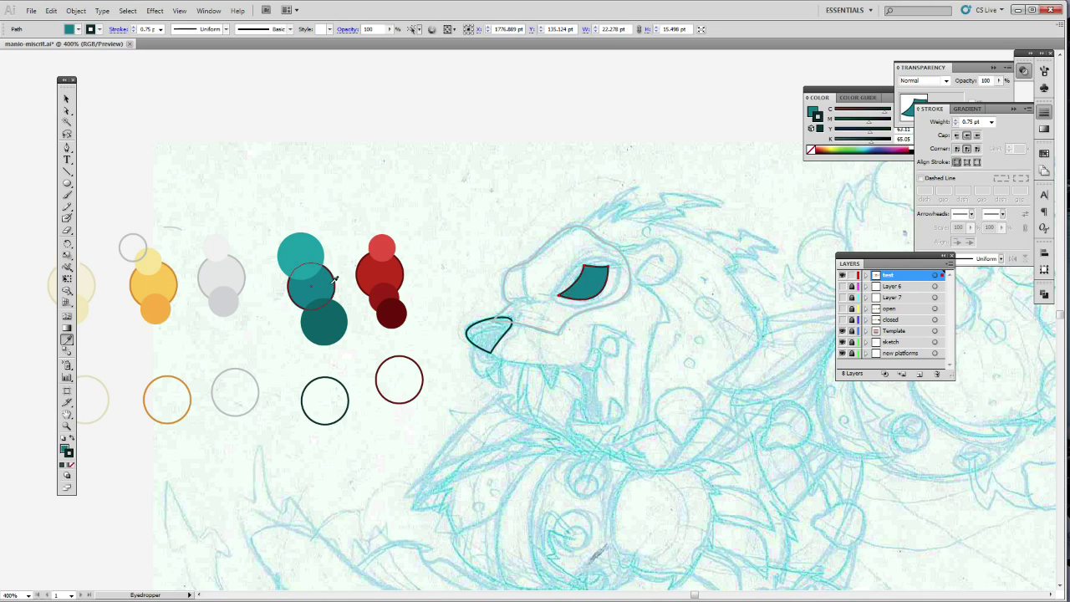
Apply the same dark-outlined teal palette circle's fill and stroke to the nose shape with the Eyedropper
left_click(66, 99)
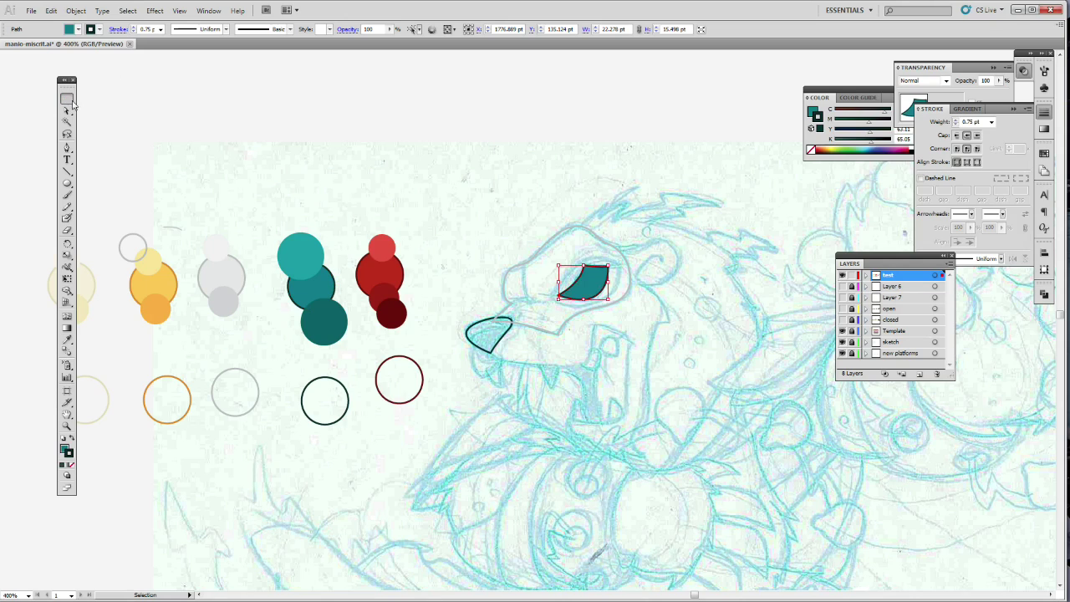
left_click(472, 338)
key("i")
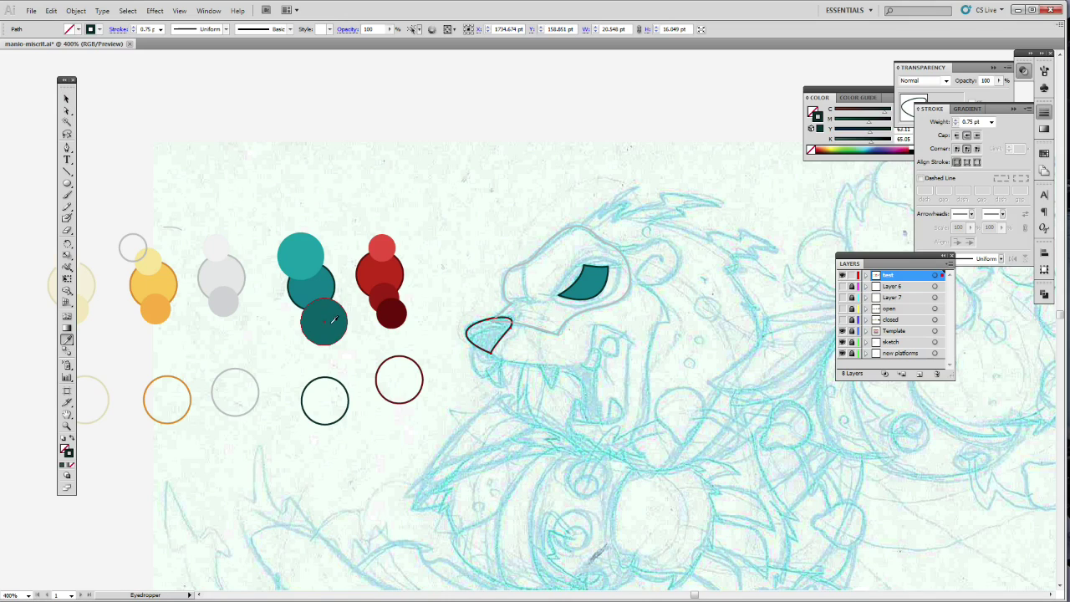
left_click(322, 285)
key("v")
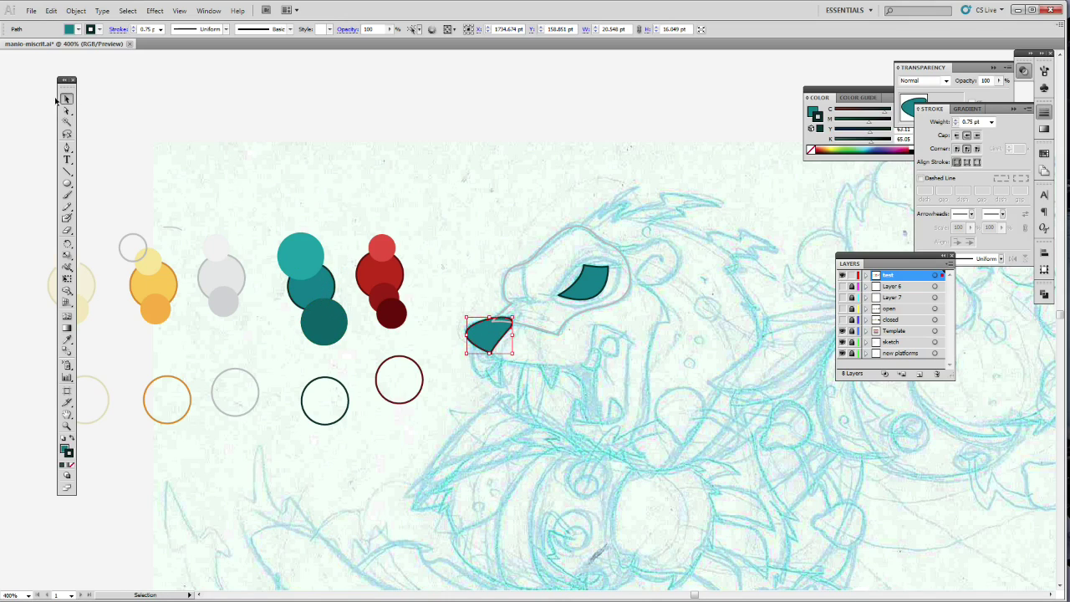
Fill the face outline with the light grey of the outlined grey palette circle and deselect it
left_click(438, 186)
left_click_drag(513, 244, 458, 292)
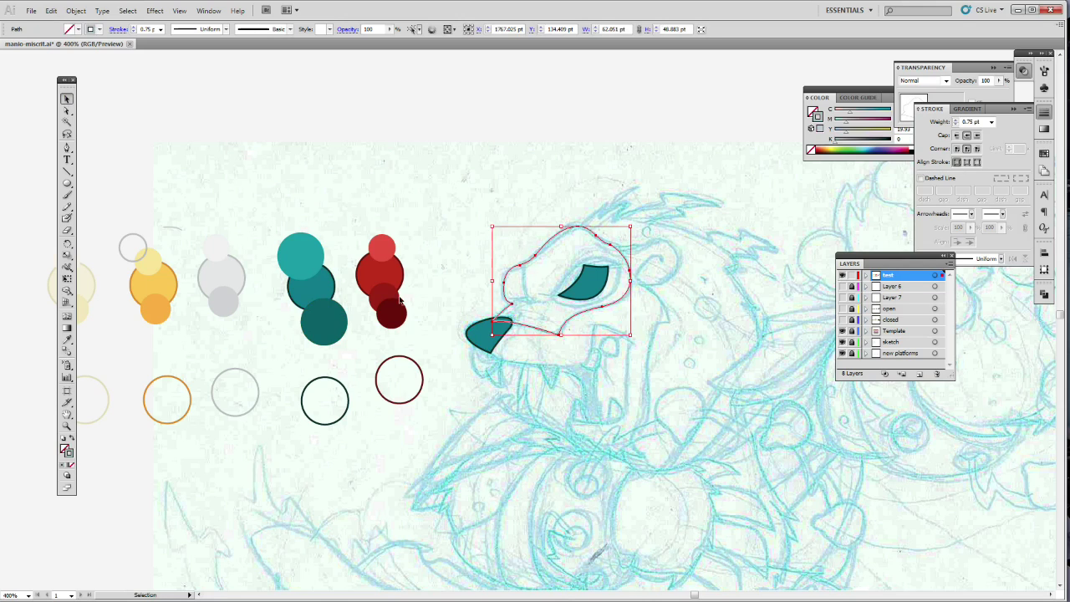
left_click(67, 338)
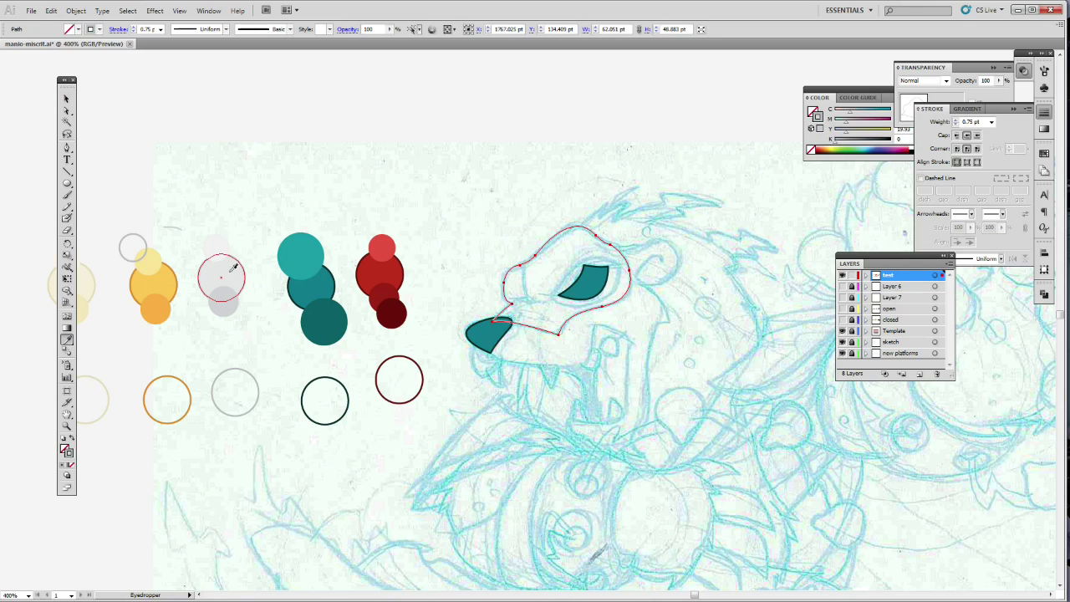
left_click(236, 268)
left_click(67, 99)
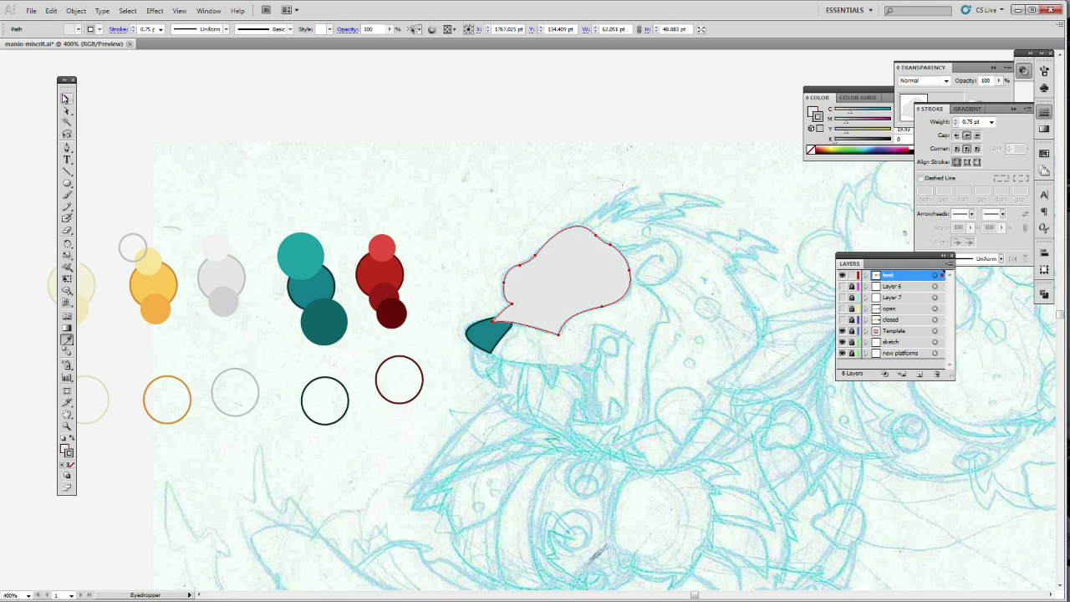
left_click(536, 337)
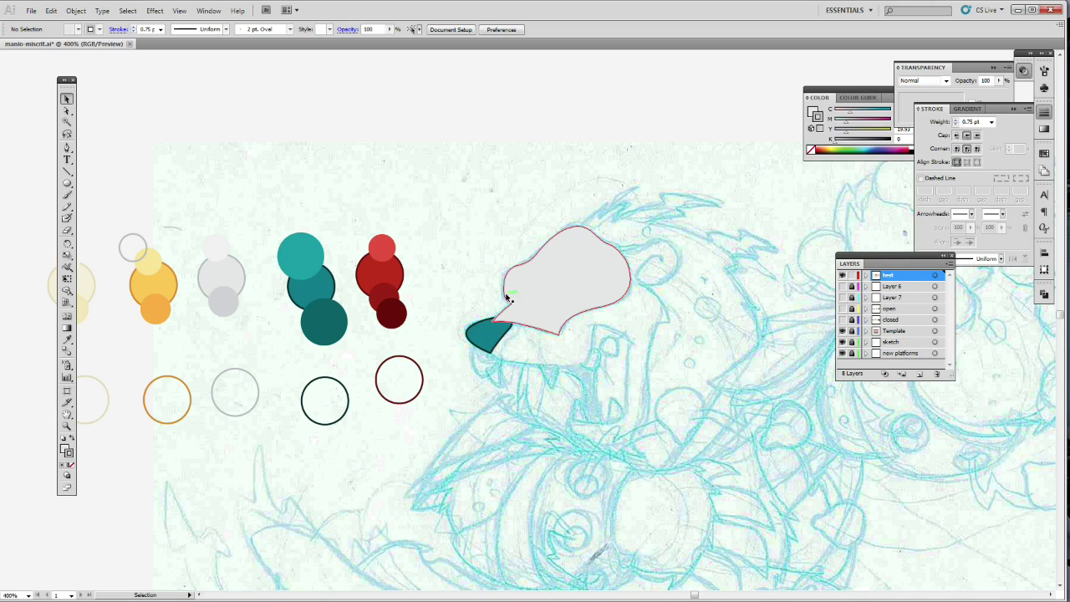
Bring the nose shape to the front of the stacking order and deselect it
left_click(500, 338)
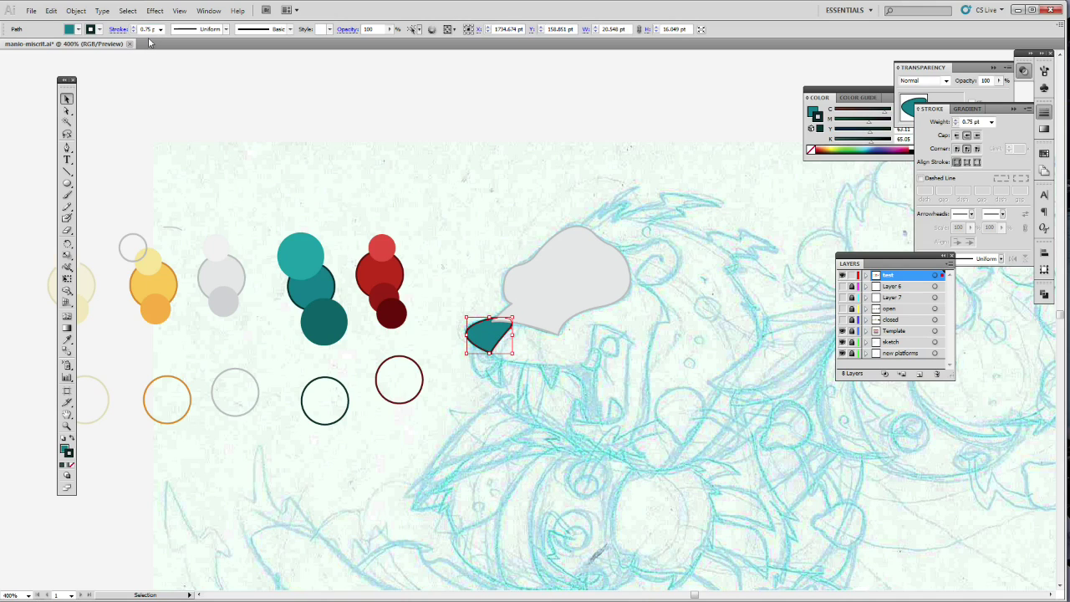
left_click(80, 12)
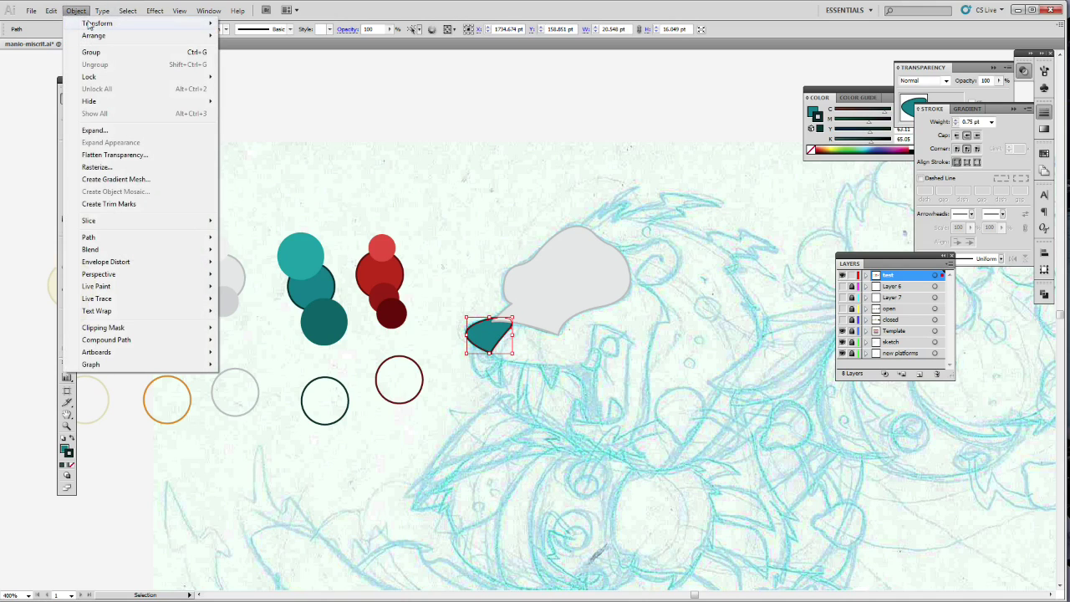
mouse_move(97, 38)
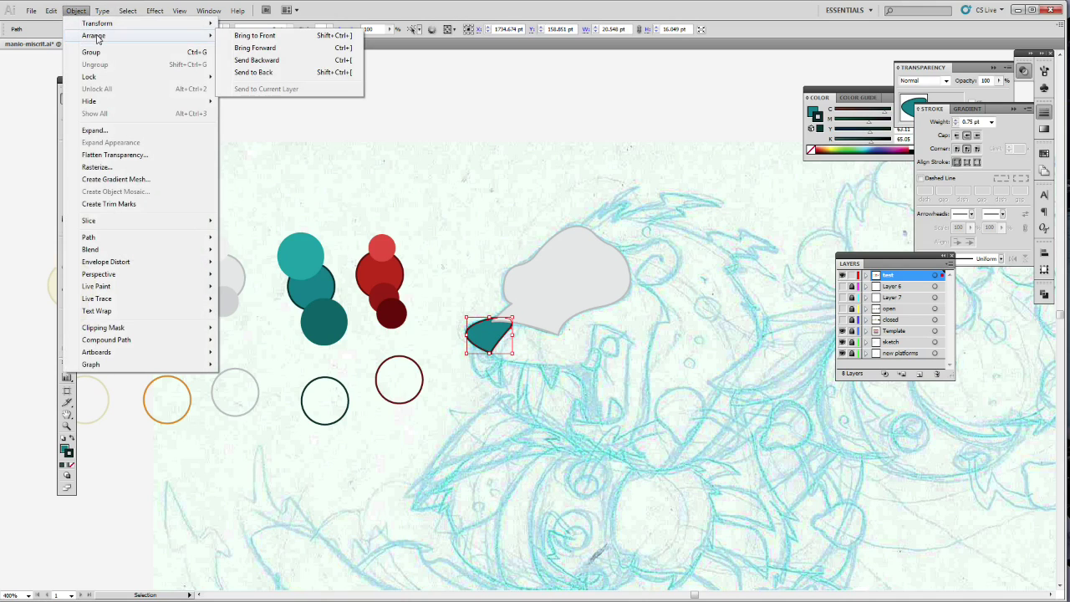
left_click(258, 36)
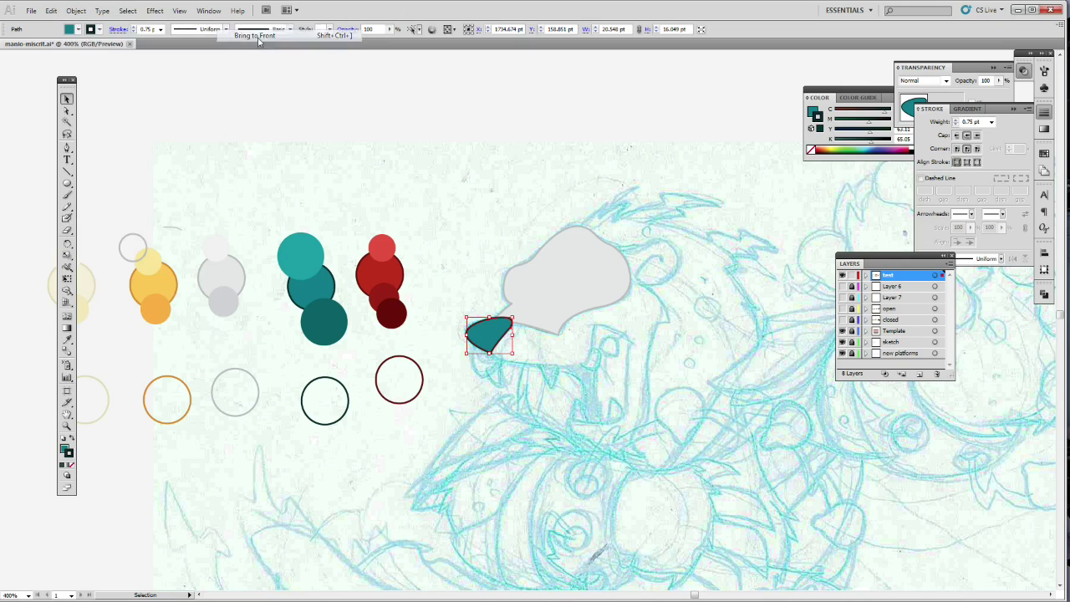
left_click(575, 408)
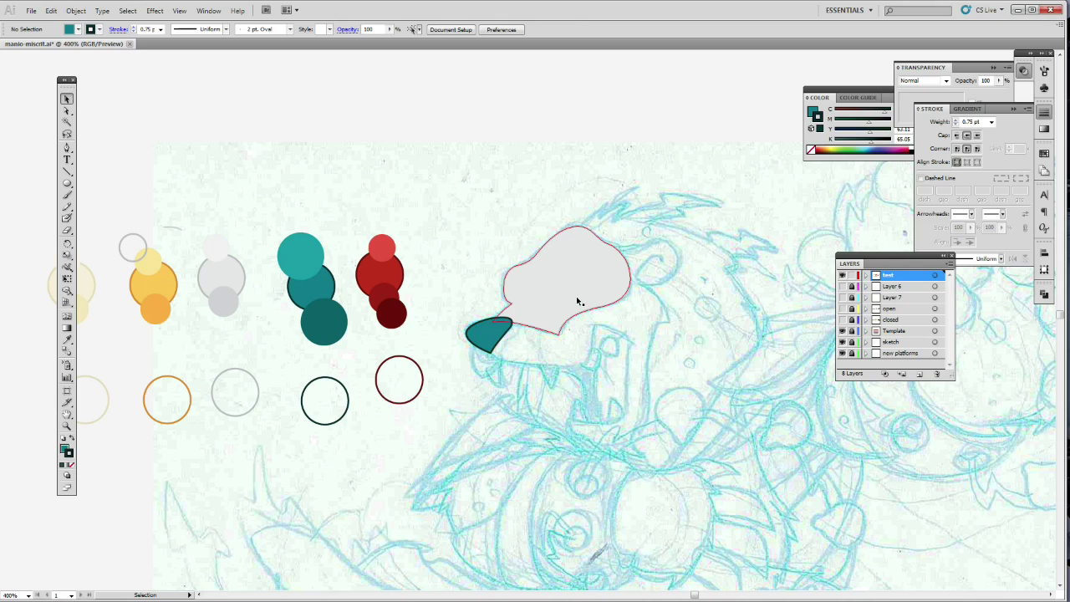
Send the grey face shape backward one level behind the eye and deselect it
left_click(576, 301)
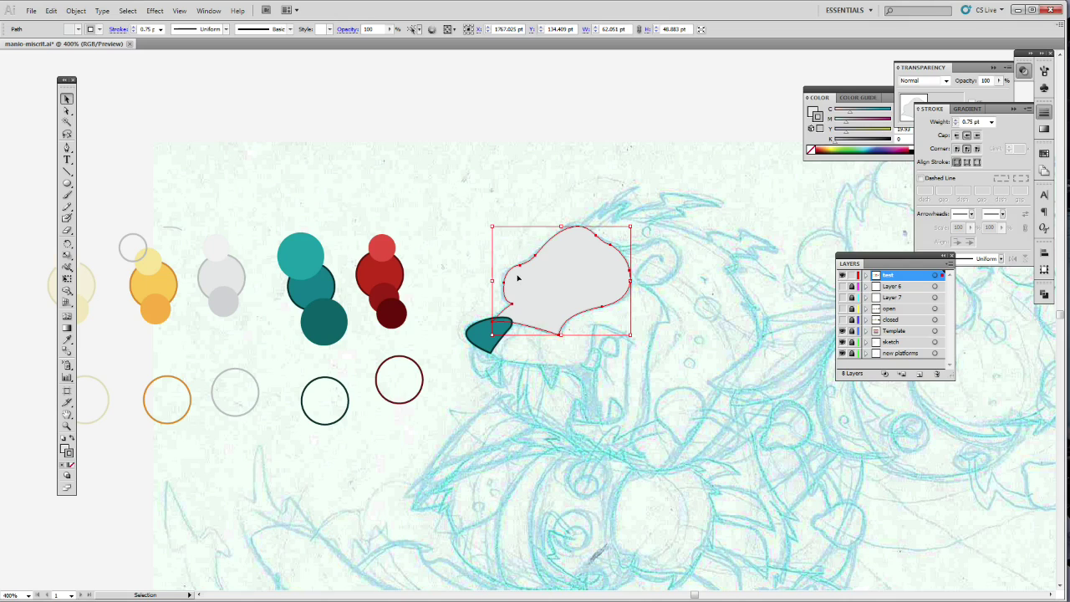
left_click(568, 151)
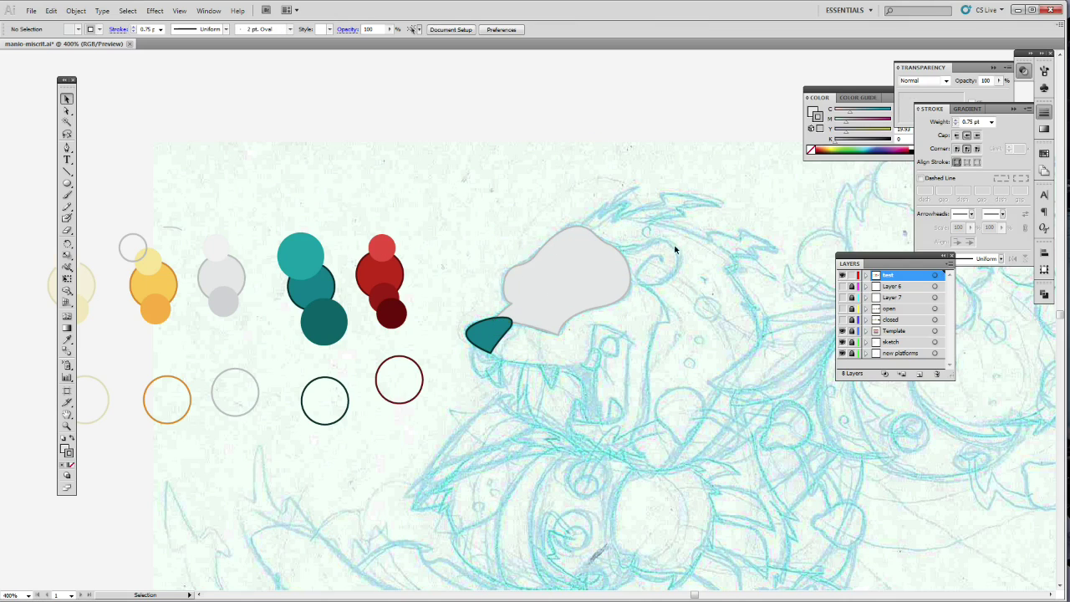
left_click(584, 308)
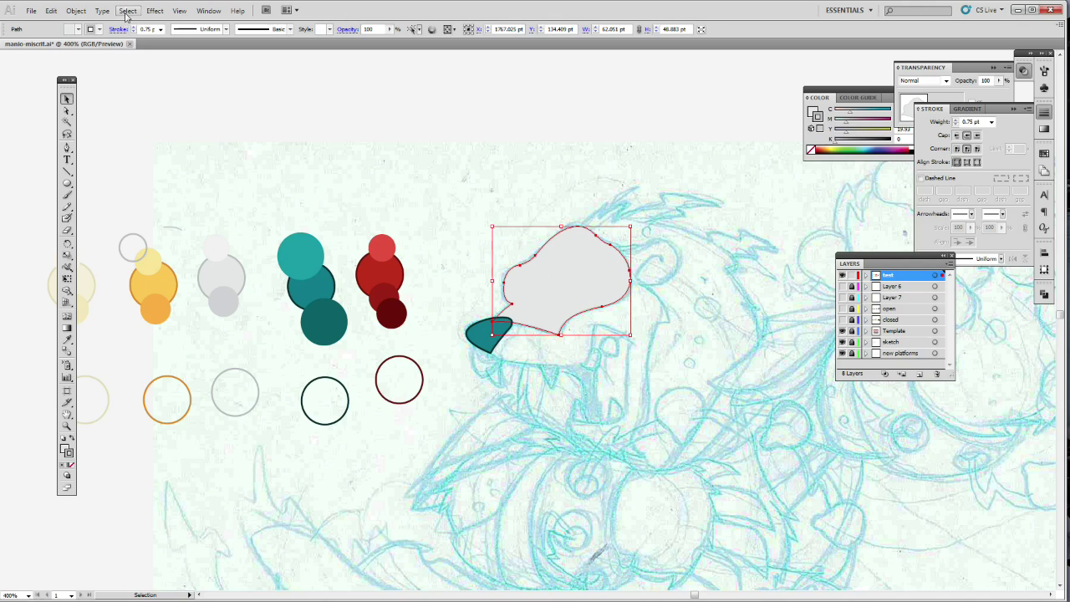
left_click(81, 15)
mouse_move(92, 36)
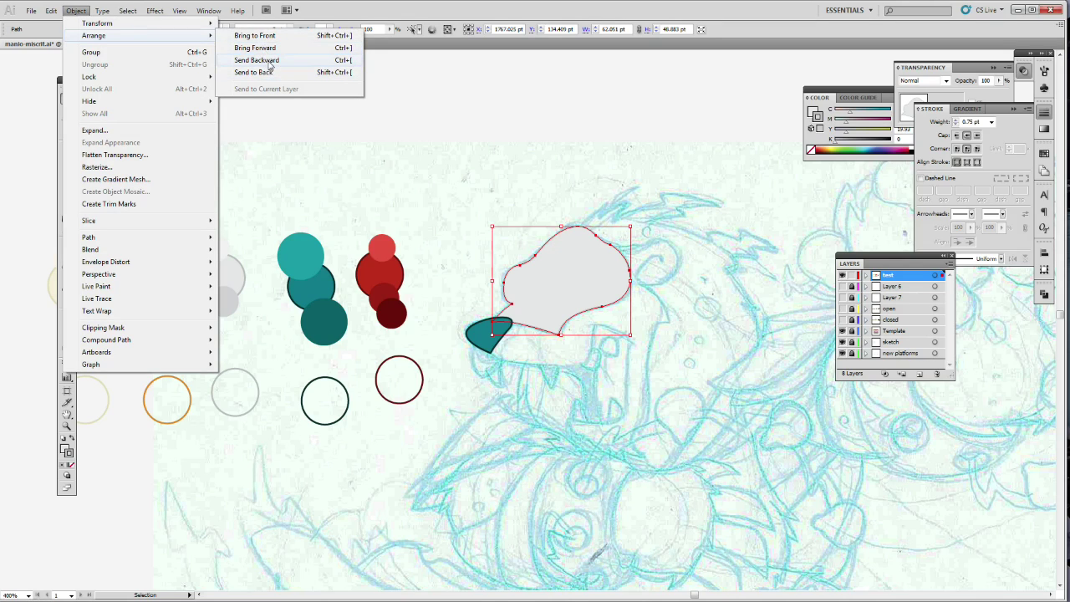
left_click(257, 60)
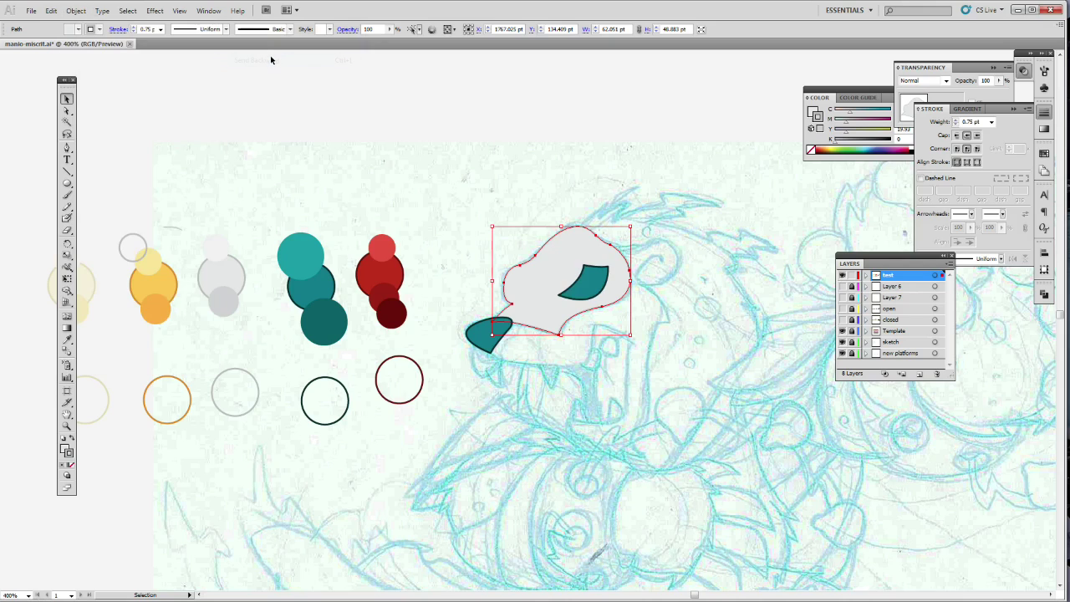
left_click(690, 329)
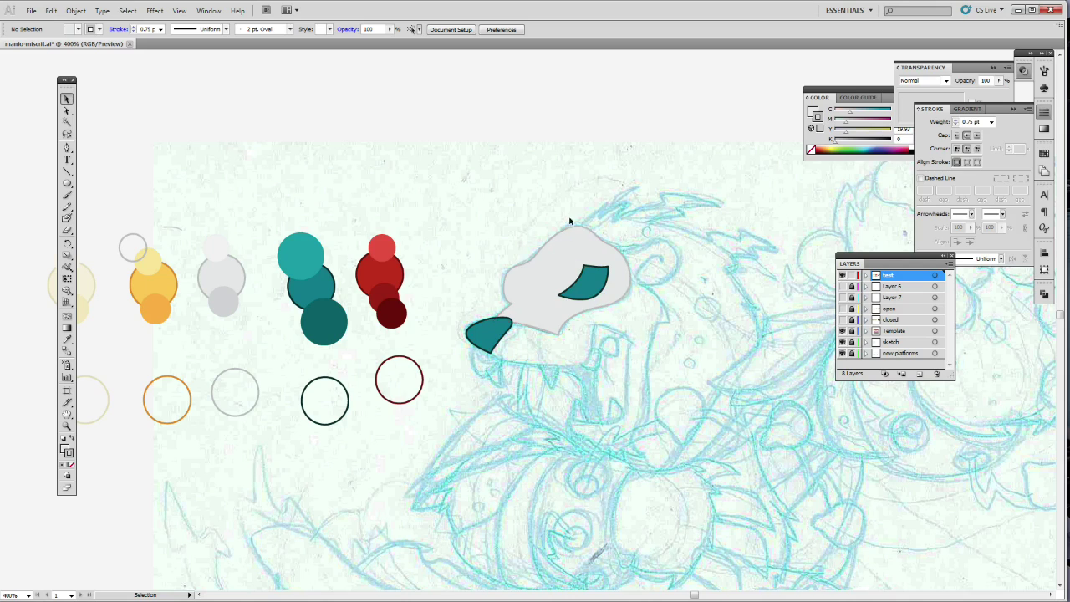
Draw a circle about 18 pt wide, give it the outlined red palette circle's appearance, and place it over the eye's rear corner
left_click(66, 184)
left_click_drag(443, 221, 481, 261)
left_click(66, 338)
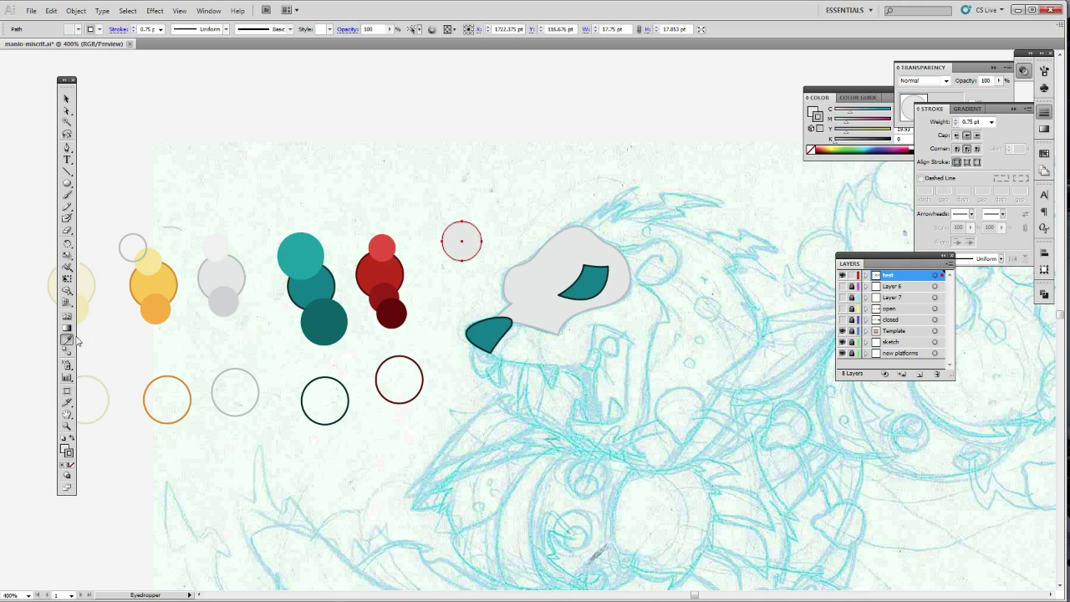
left_click(391, 272)
left_click(67, 99)
left_click(456, 213)
left_click_drag(470, 243, 626, 270)
left_click(720, 286)
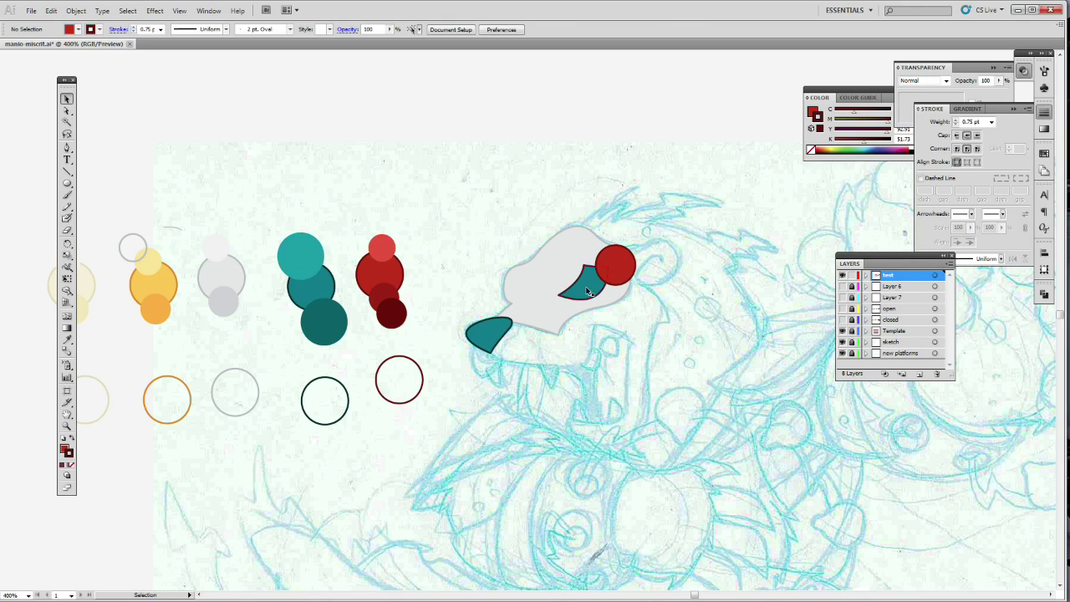
Cut the red circle from the face to the clipboard
left_click(625, 270)
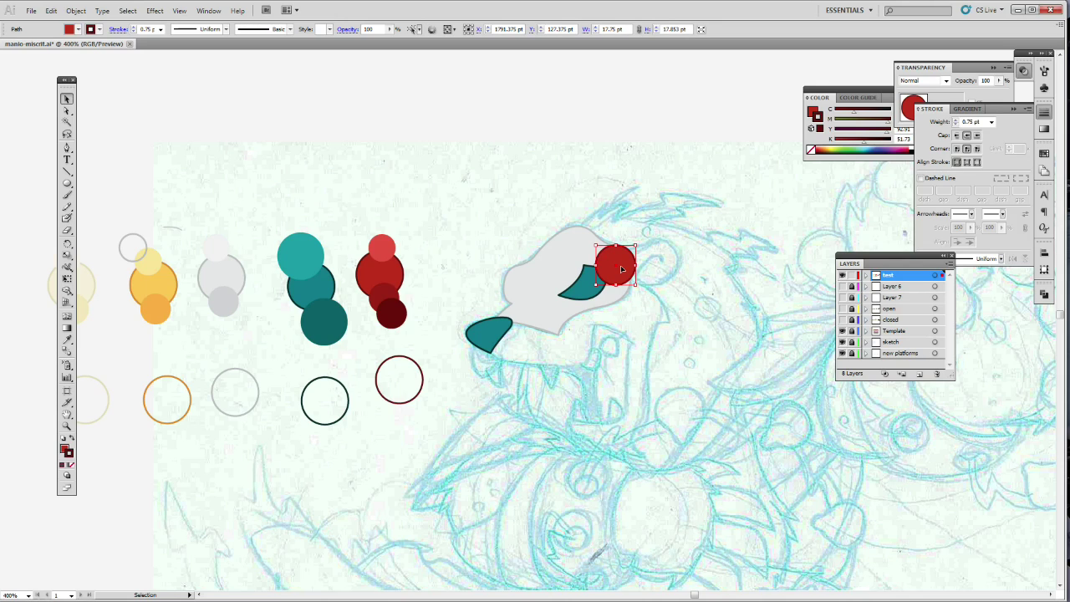
key("a")
key("Delete")
key("v")
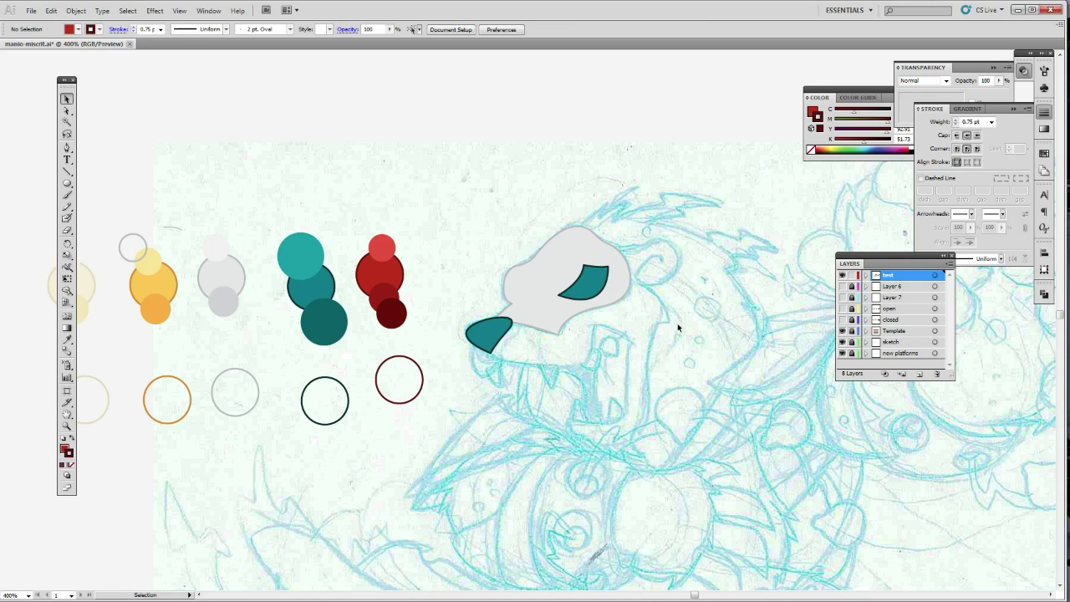
Paste the cut red circle in place directly behind the eye shape and deselect it
left_click(596, 283)
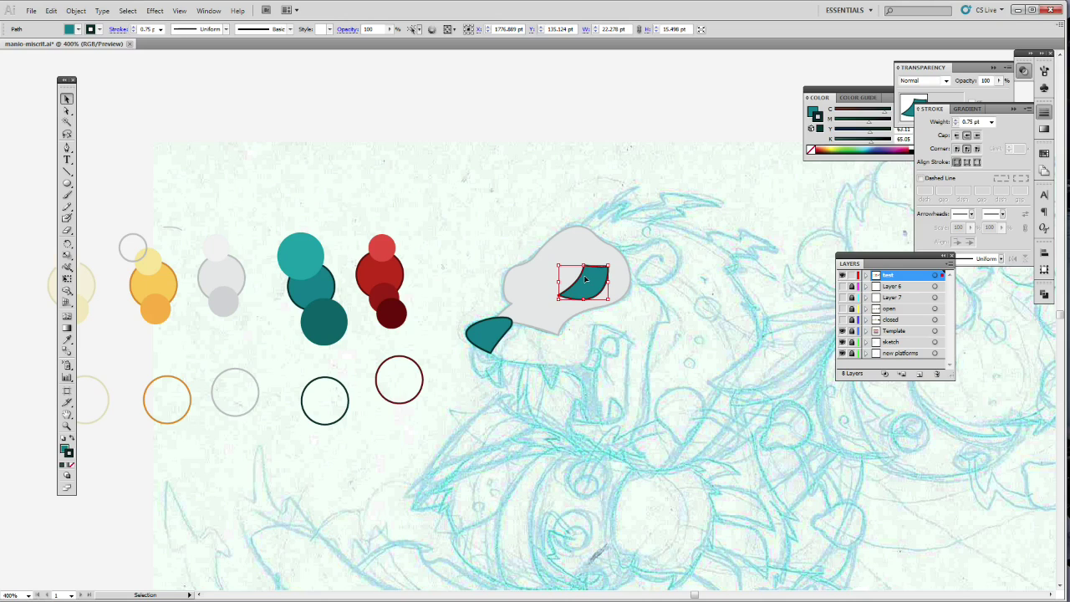
key("a")
key("ctrl+f")
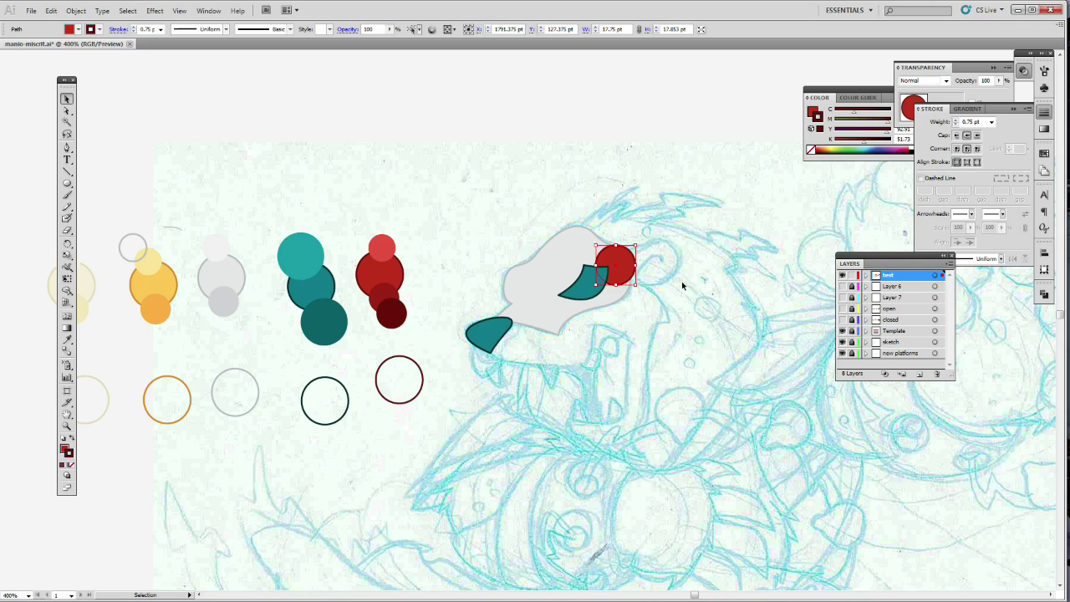
left_click(676, 286)
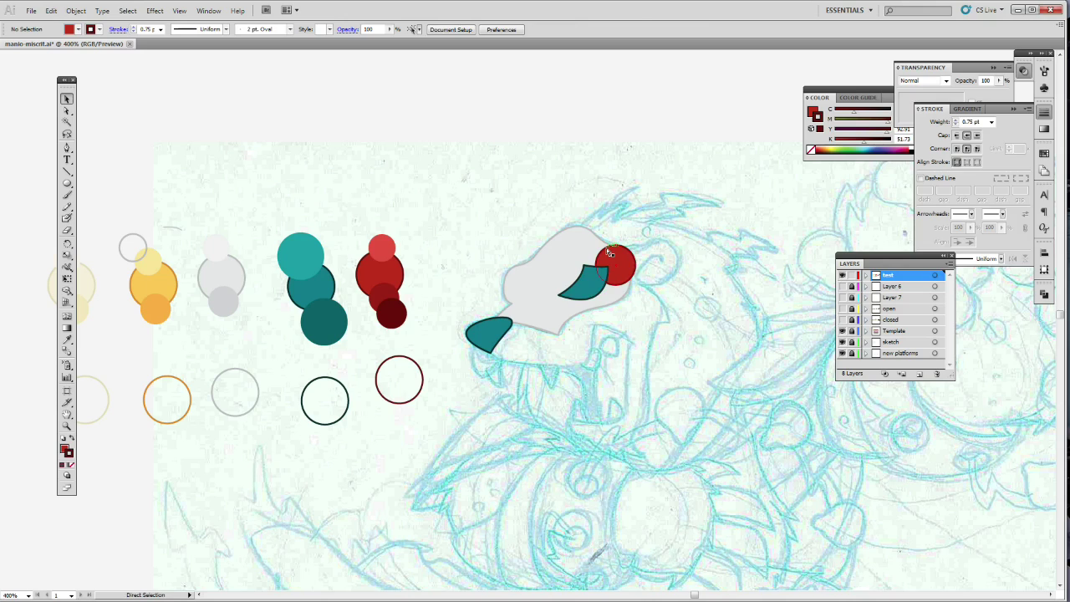
Undo the paste behind the eye and paste the red circle in place behind the grey face shape instead
key("ctrl+z")
left_click(601, 253)
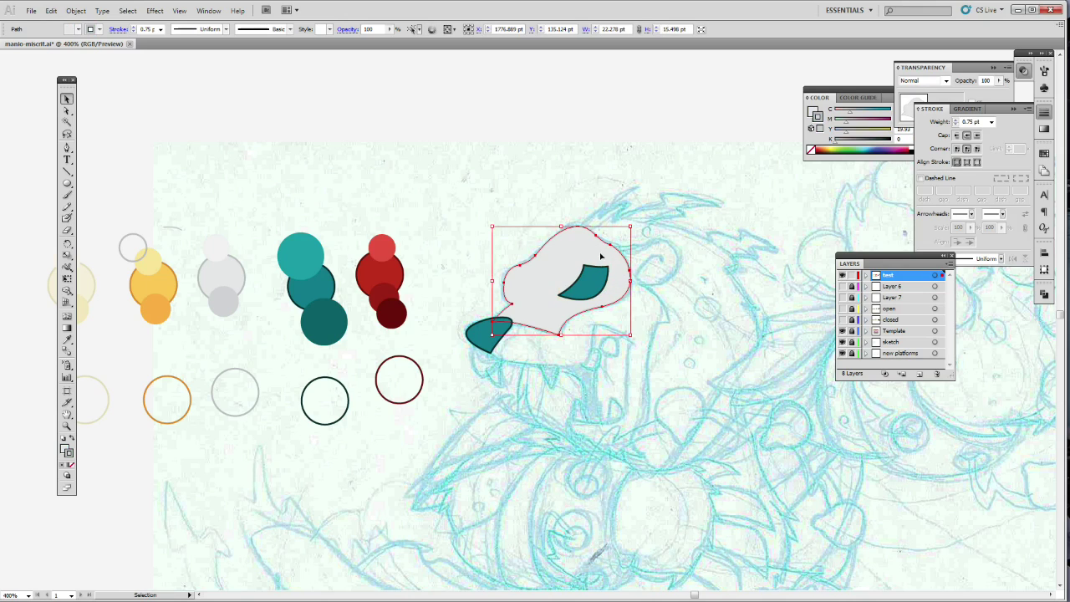
key("a")
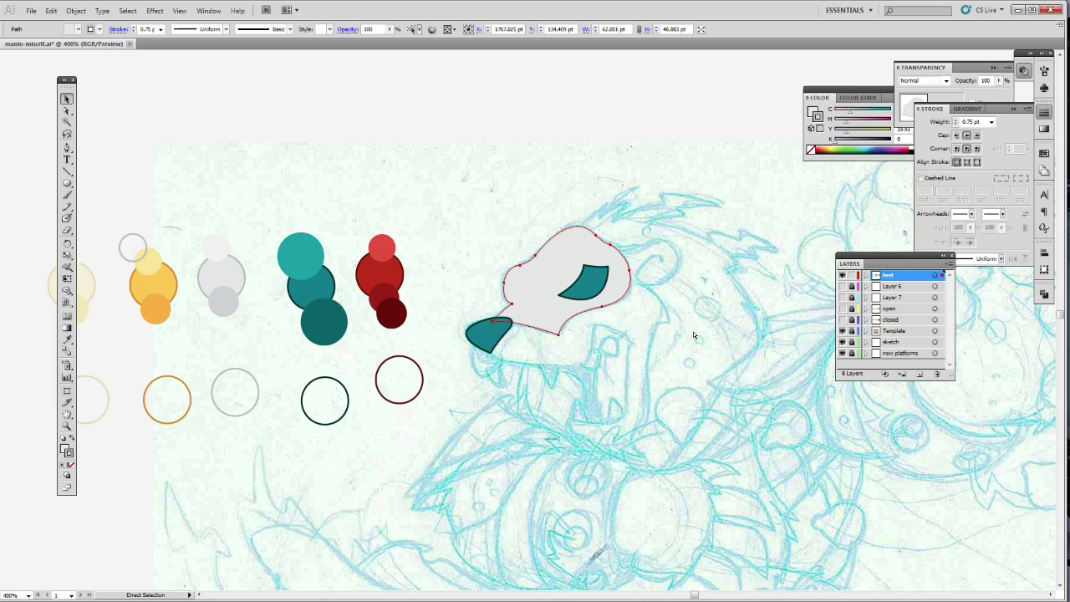
key("ctrl+shift+z")
key("v")
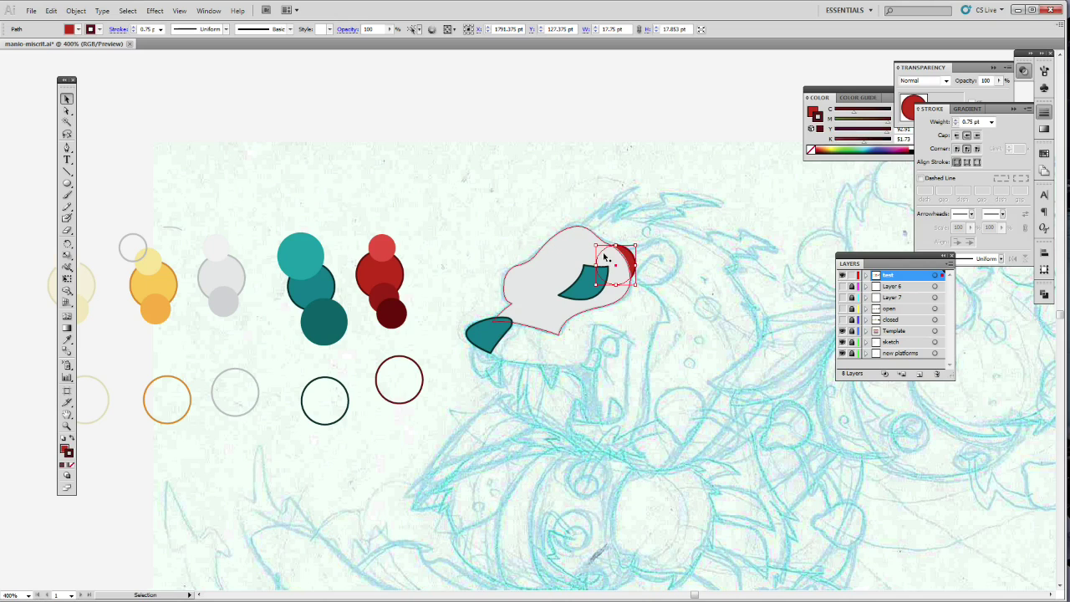
left_click(673, 268)
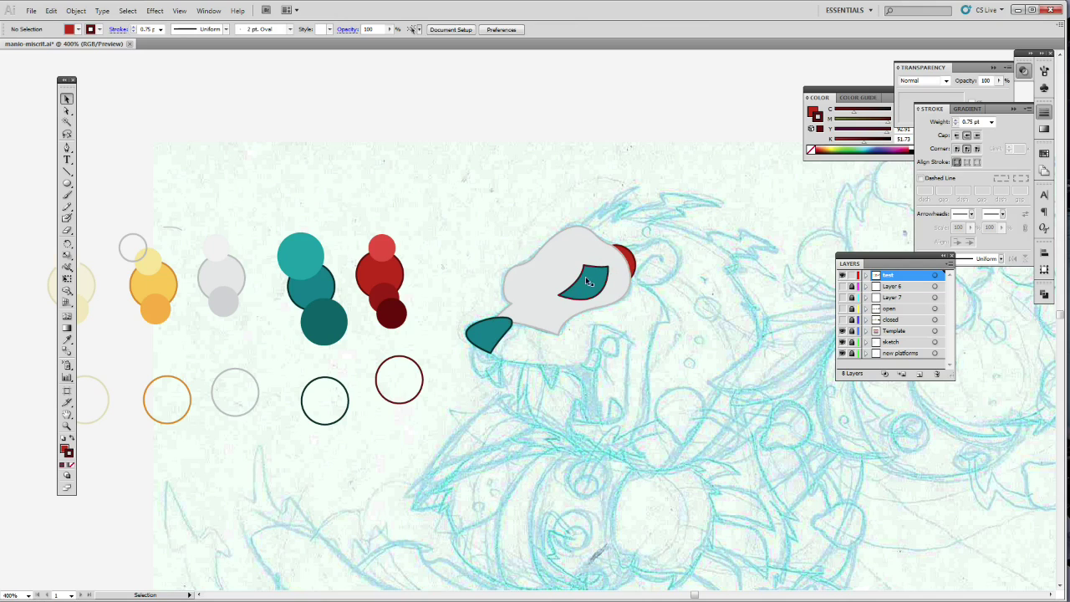
Move the red circle slightly outward past the face's rear edge and delete it
left_click_drag(626, 259, 641, 254)
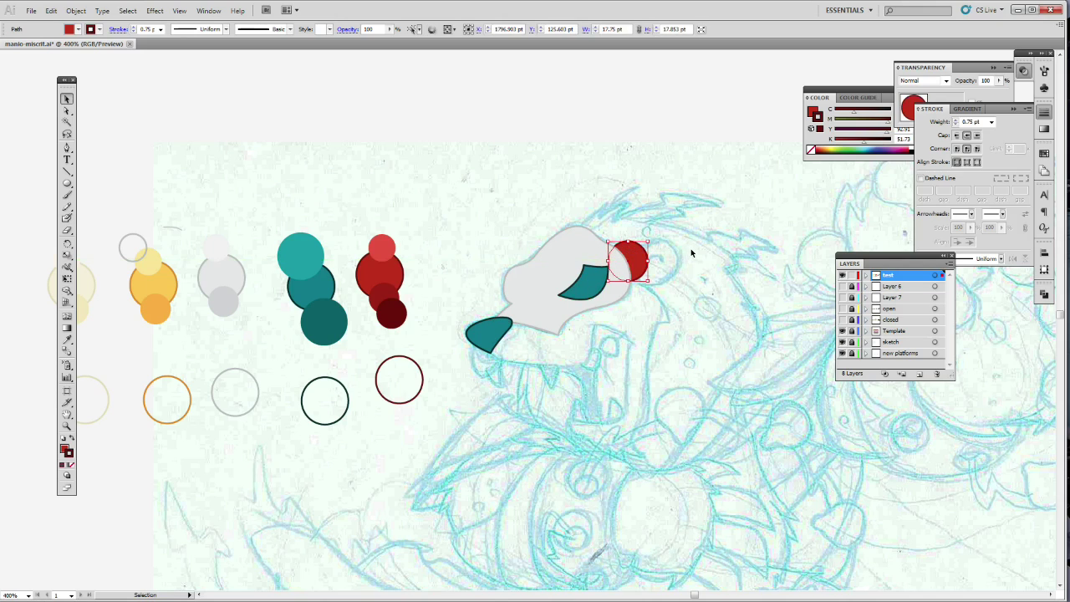
left_click(642, 266)
key("a")
left_click_drag(643, 261, 630, 265)
key("v")
key("Delete")
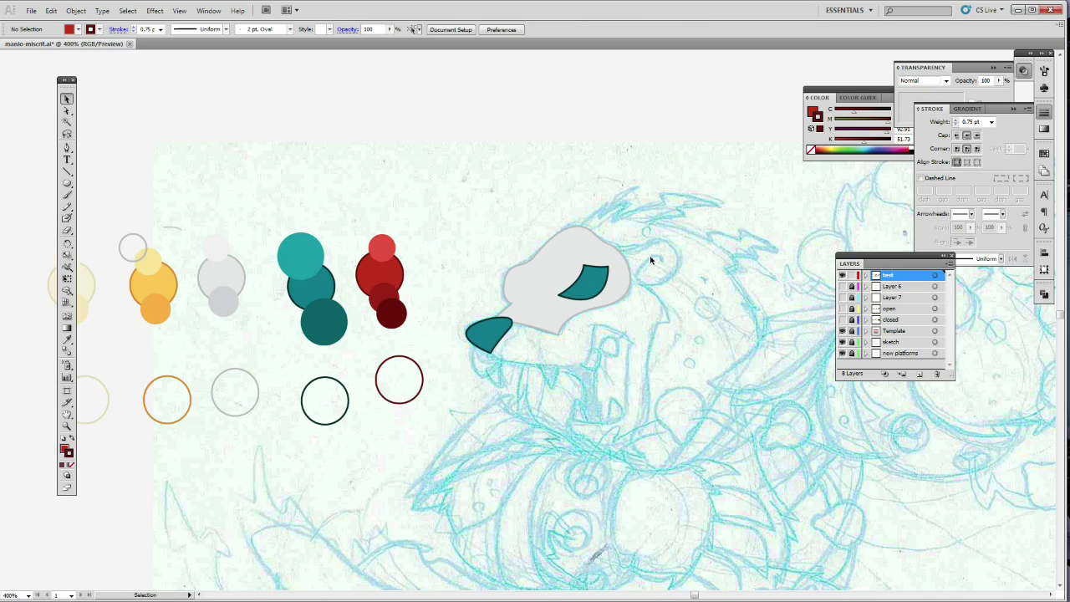
Draw a red ellipse about 29.5 pt wide and 20.5 pt high above the snout and cut it to the clipboard
left_click(67, 182)
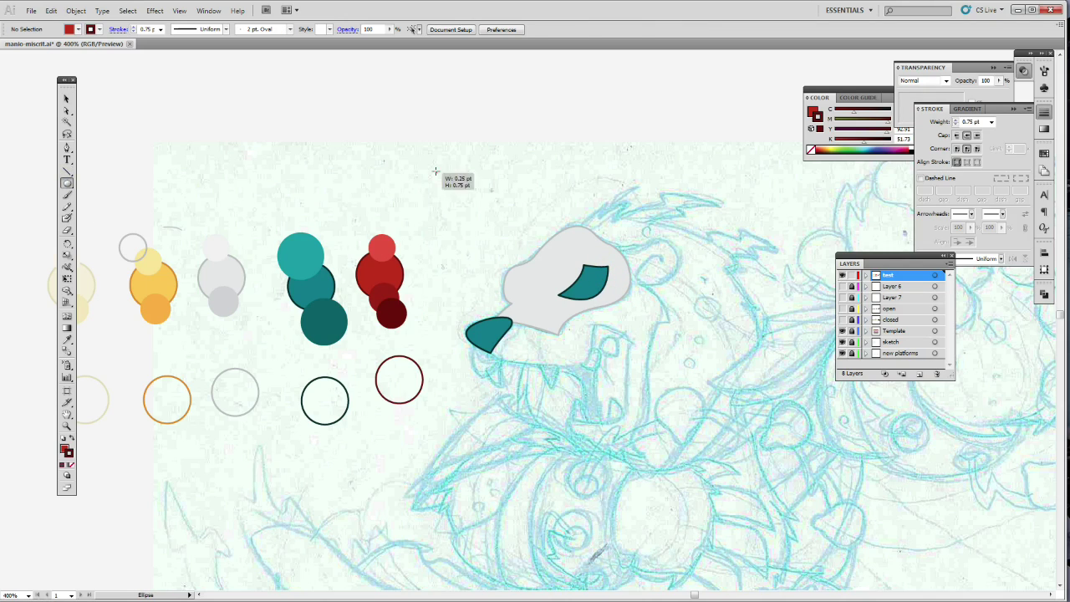
left_click_drag(436, 171, 502, 217)
key("v")
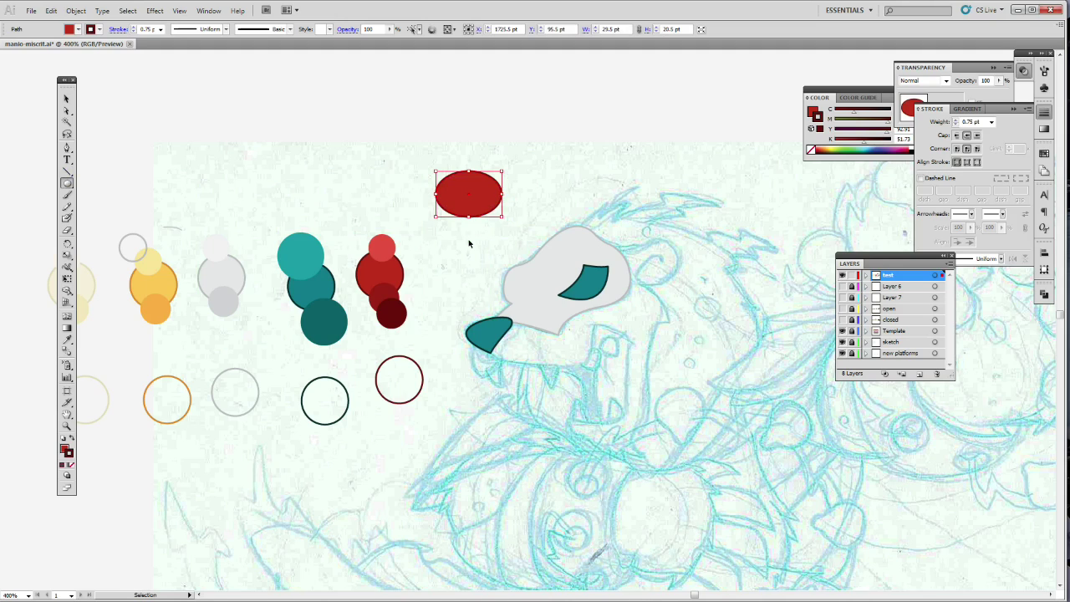
key("Delete")
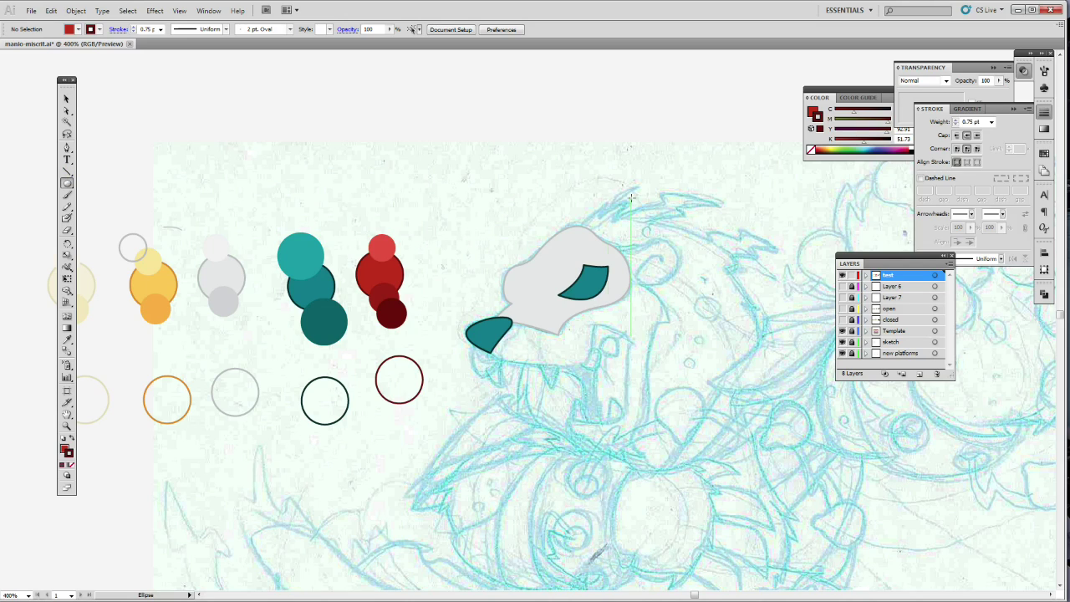
Paste the cut ellipse in front in its original place and move it over the snout between the nose and eye
left_click(67, 100)
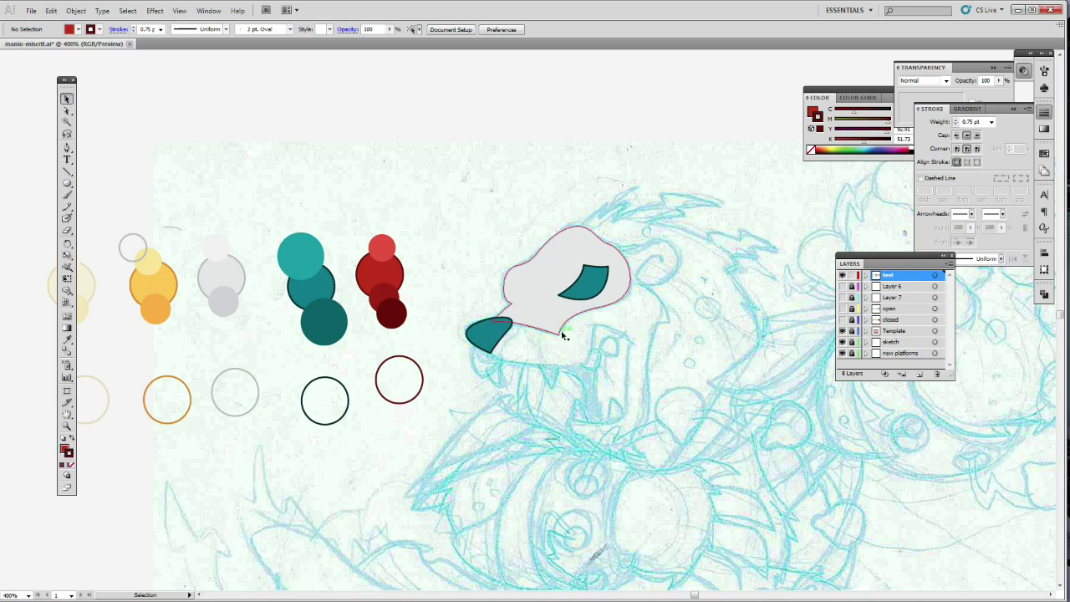
left_click(538, 326)
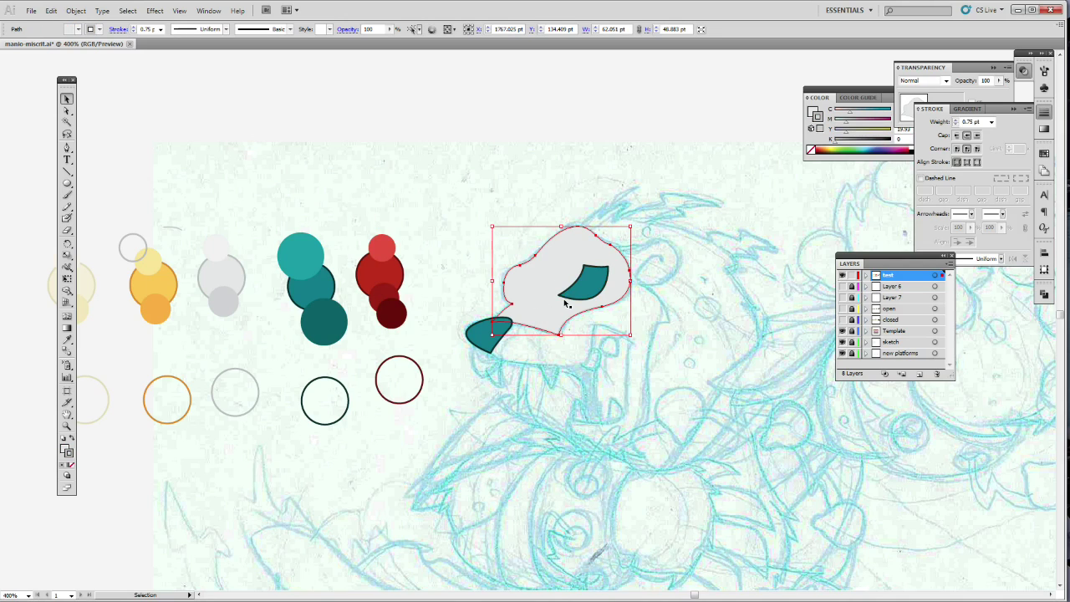
left_click(521, 214)
key("ctrl+f")
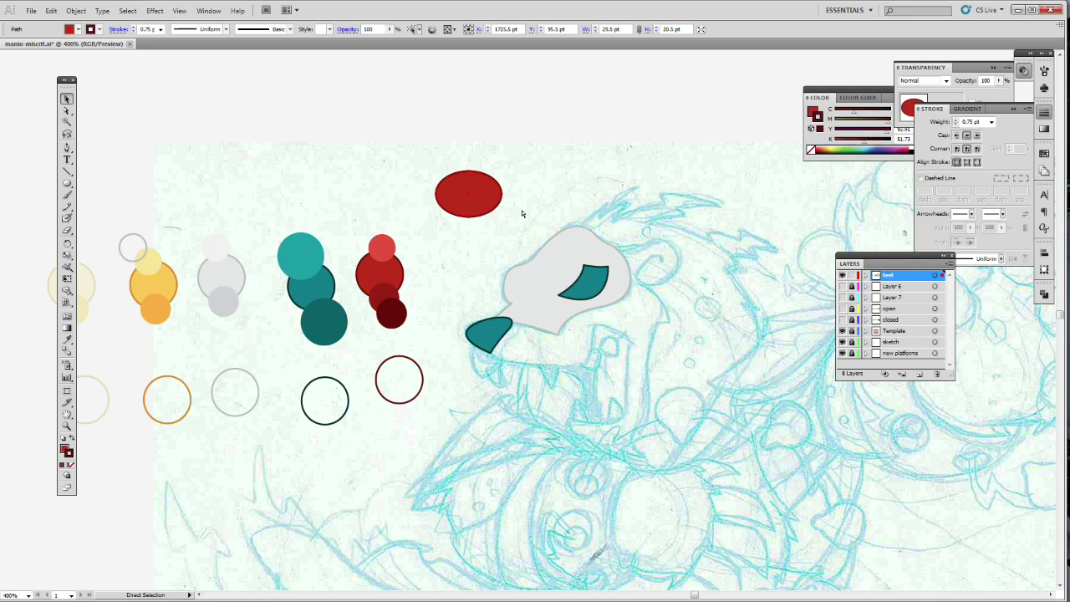
left_click_drag(478, 194, 531, 289)
left_click(542, 229)
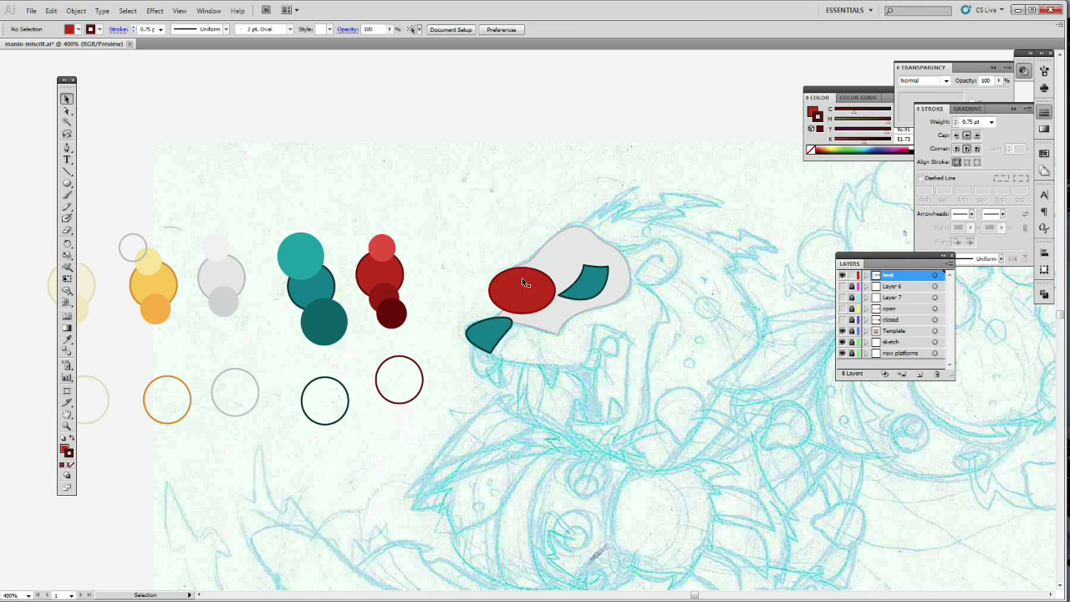
Move the red ellipse off the face to the empty area above the snout and remove it
left_click_drag(524, 288, 482, 219)
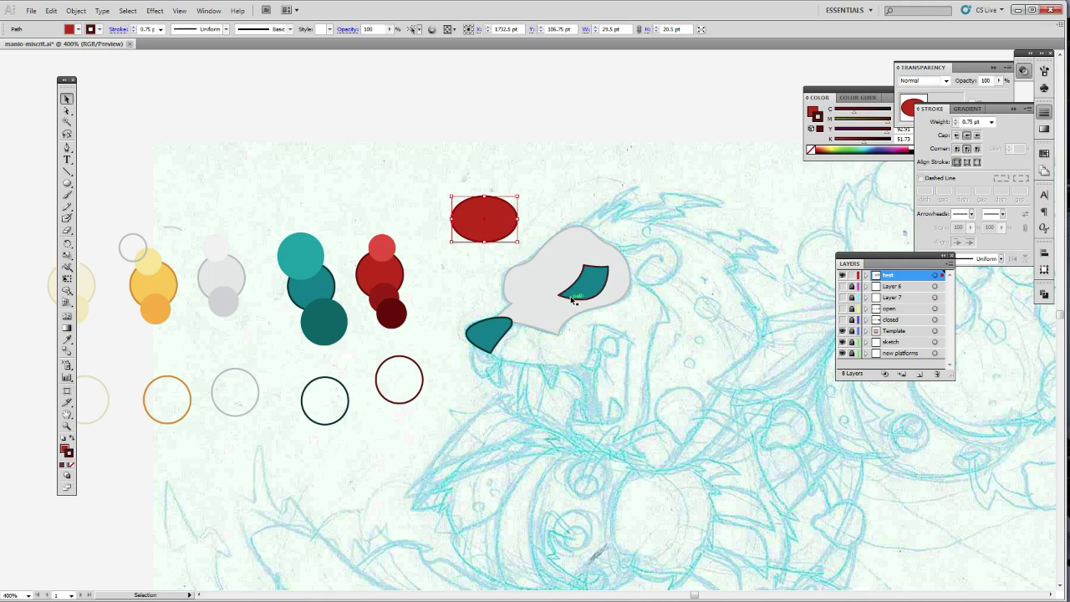
left_click(710, 244)
left_click(606, 282)
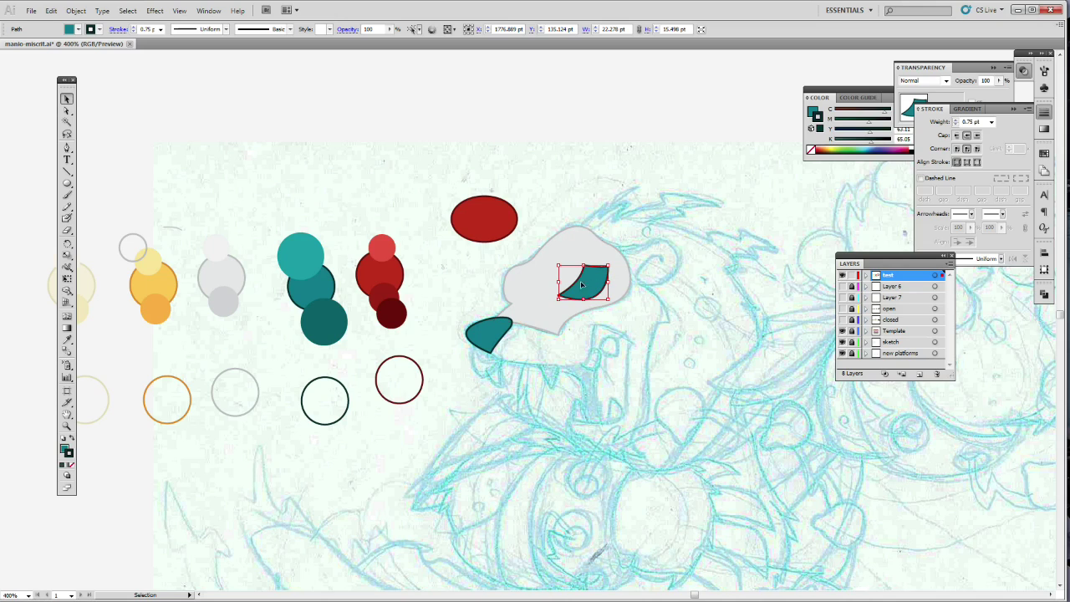
left_click(659, 191)
left_click(496, 239)
key("ctrl+shift+a")
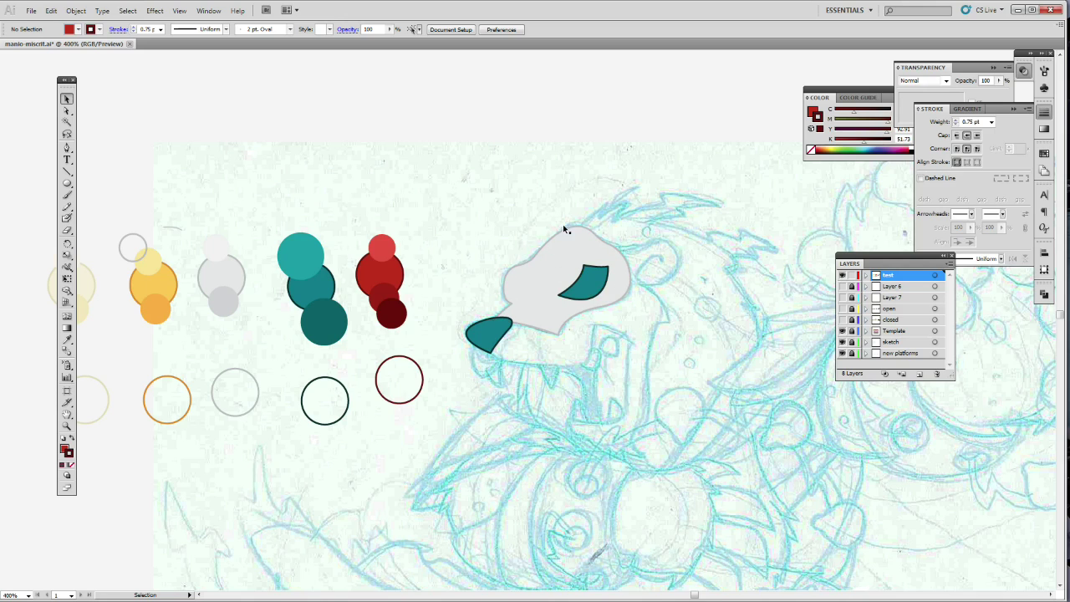
Set the fill of the nose, eye and face shapes to None, keeping only their outlines, and deselect them
left_click_drag(466, 215, 525, 268)
left_click_drag(461, 221, 657, 353)
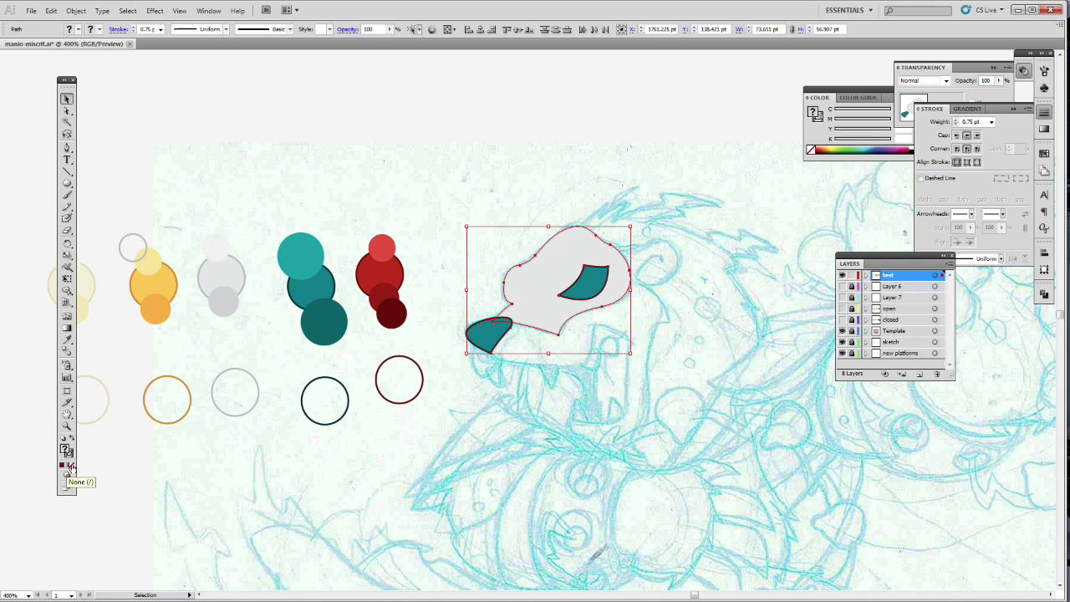
left_click(70, 466)
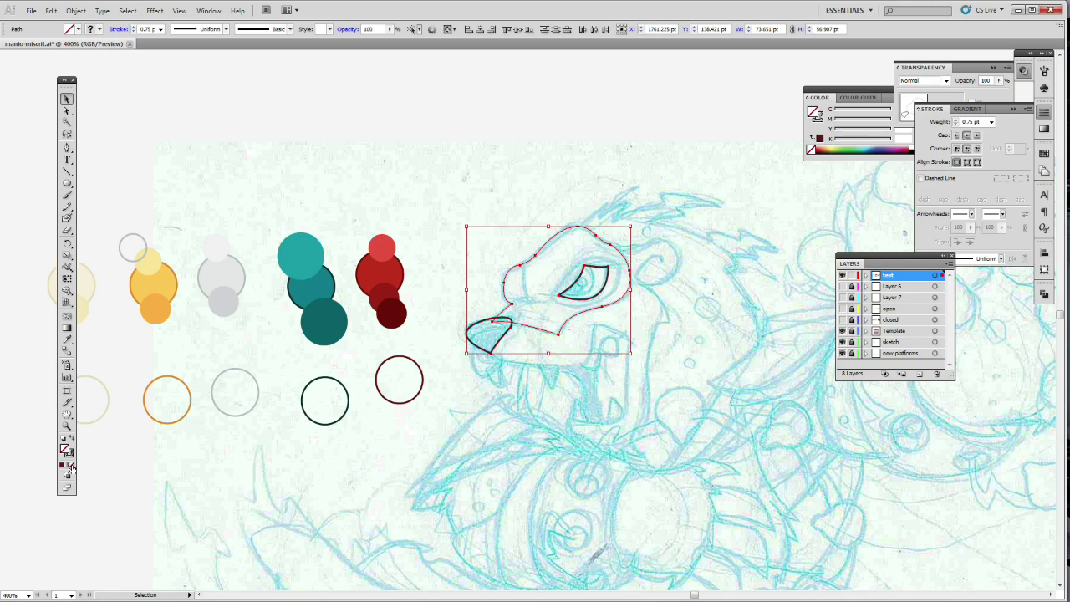
left_click(540, 429)
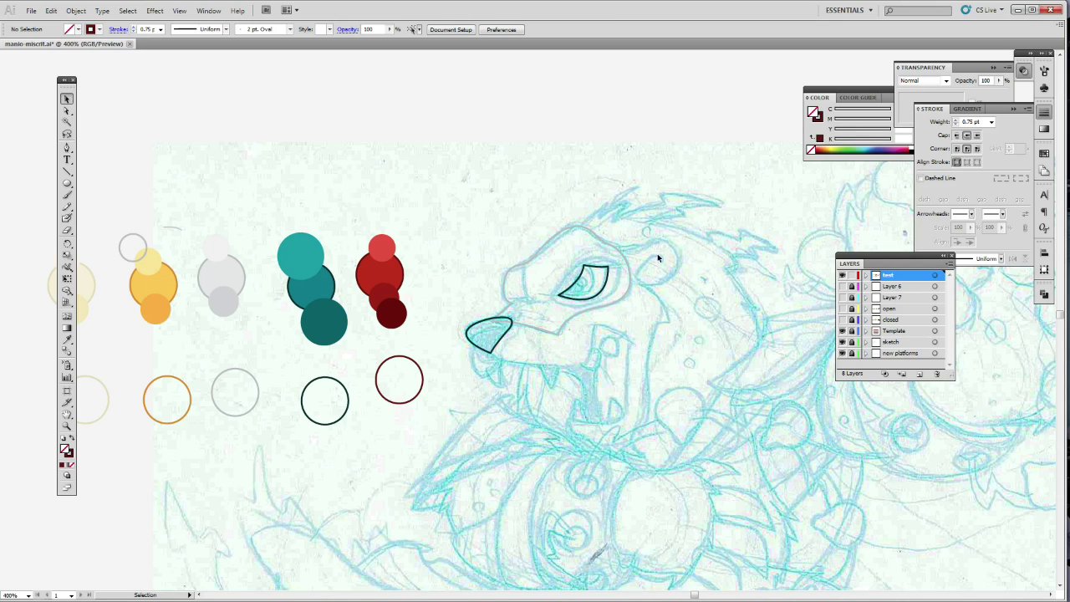
Move the Layers panel clear of the Stroke panel
left_click_drag(898, 261, 969, 338)
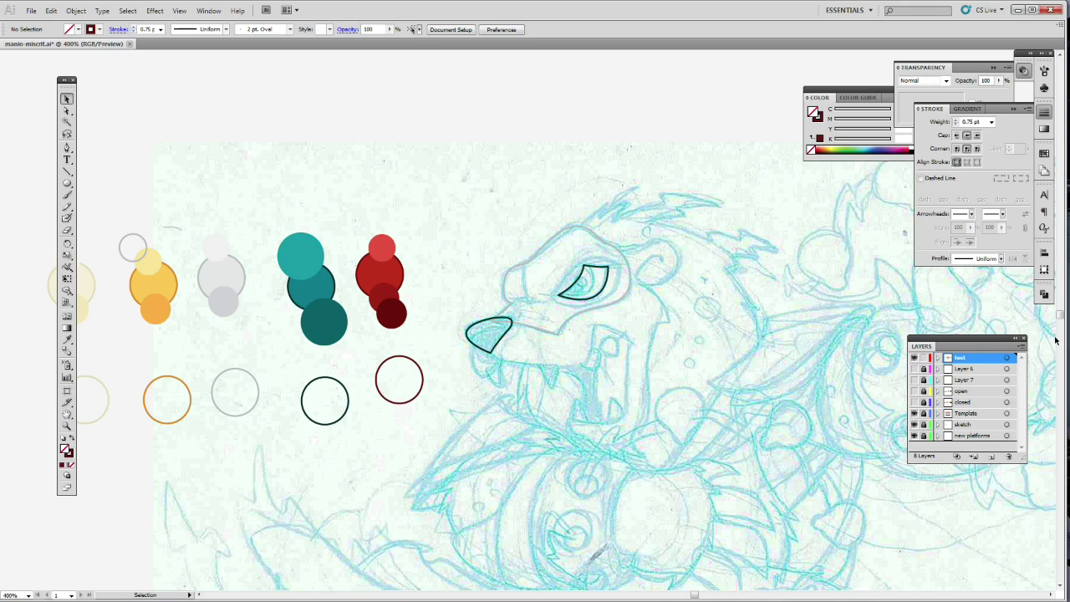
scroll(1059, 318, "down", 2)
scroll(1059, 318, "up", 1)
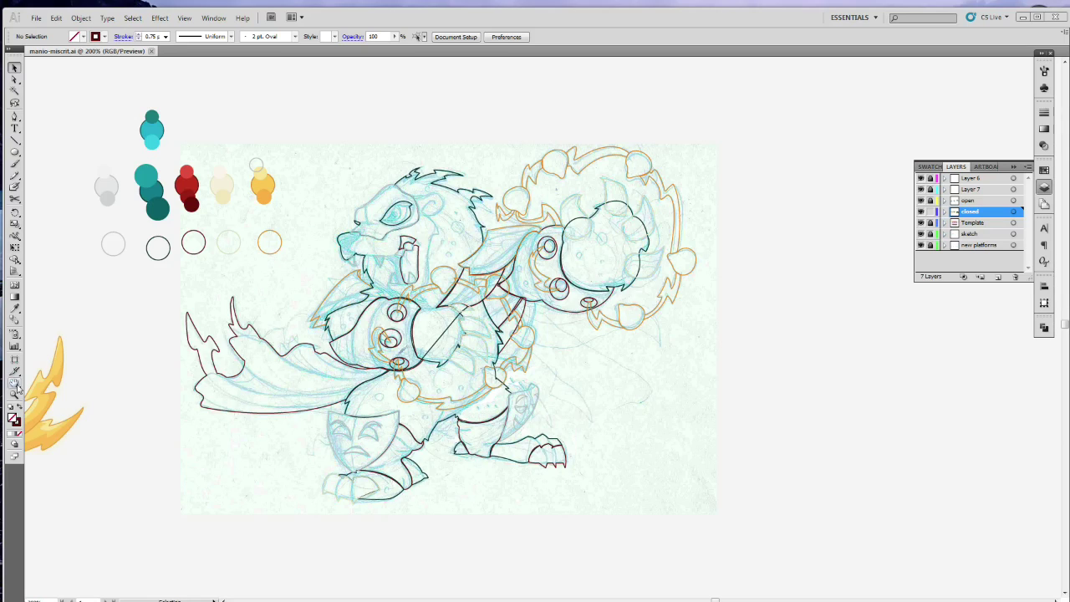
On the open layer, trace the inner edge lines of both arm cuffs with dark red Pen tool paths
key("ctrl+=")
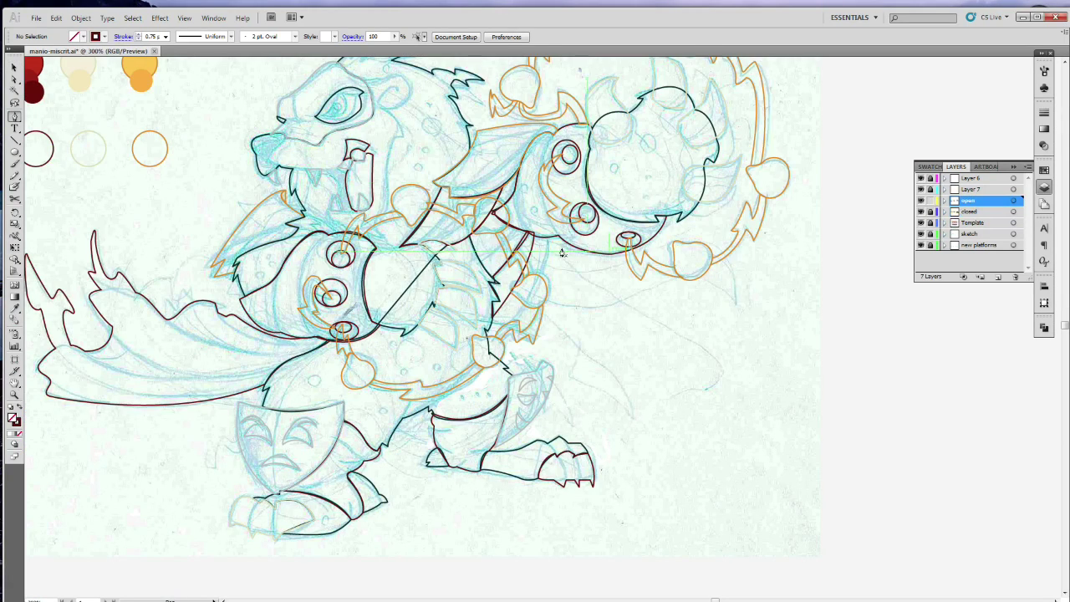
left_click(299, 312, "alt")
key("Return")
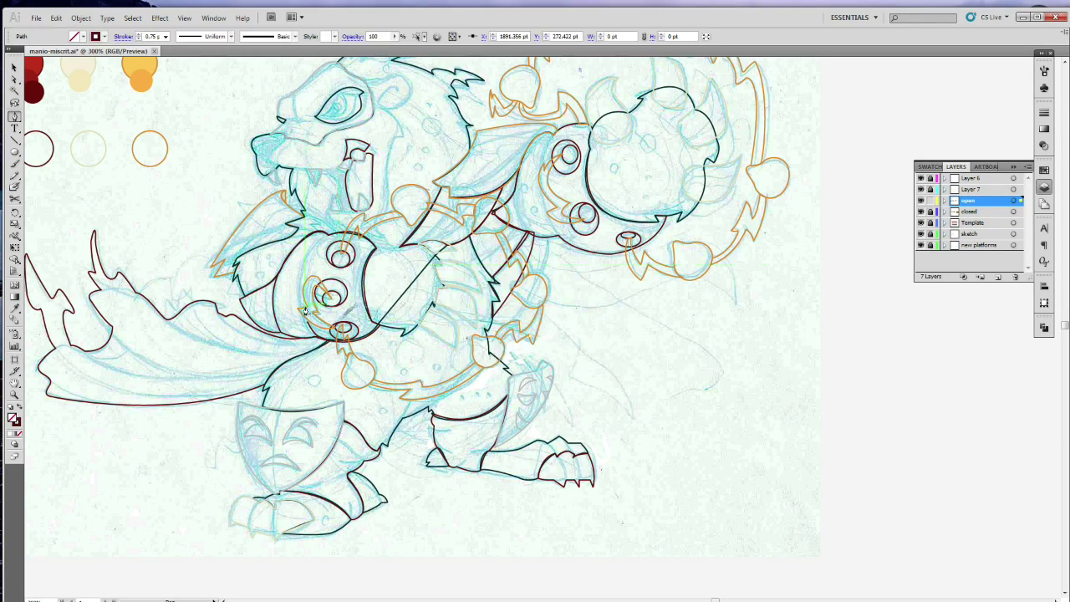
left_click_drag(500, 215, 552, 244)
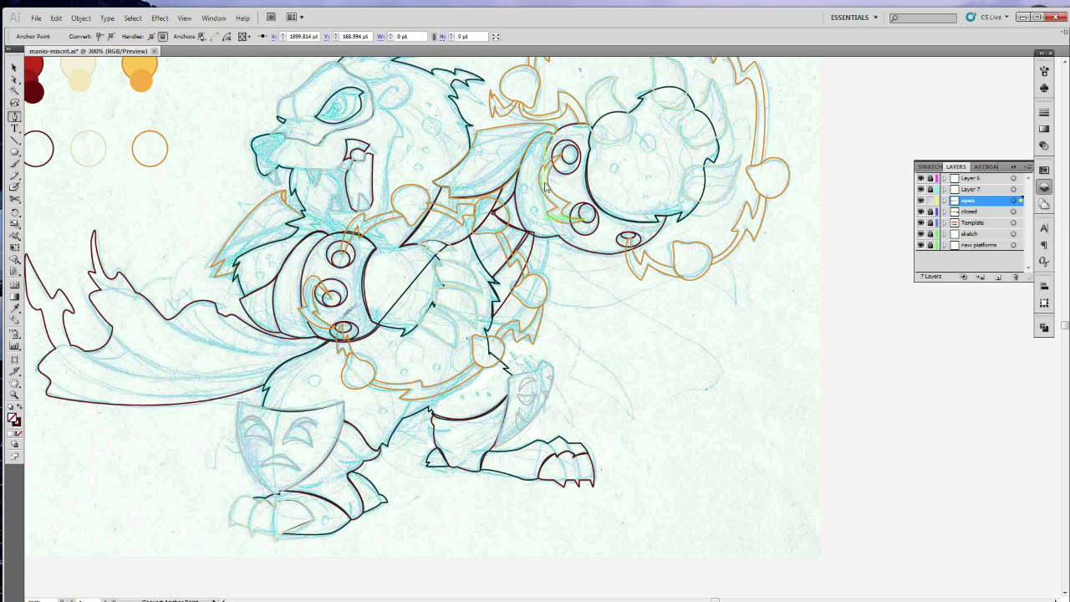
left_click(566, 250, "alt")
key("Return")
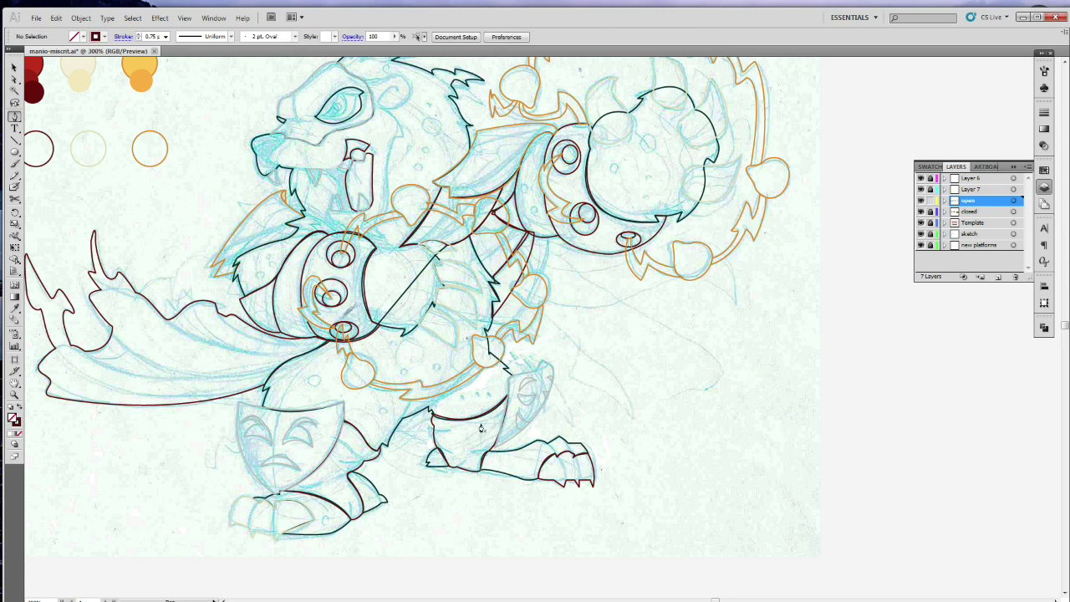
Trace the fold lines of the trouser legs and the flowing cape with dark red open paths
left_click_drag(364, 458, 360, 510)
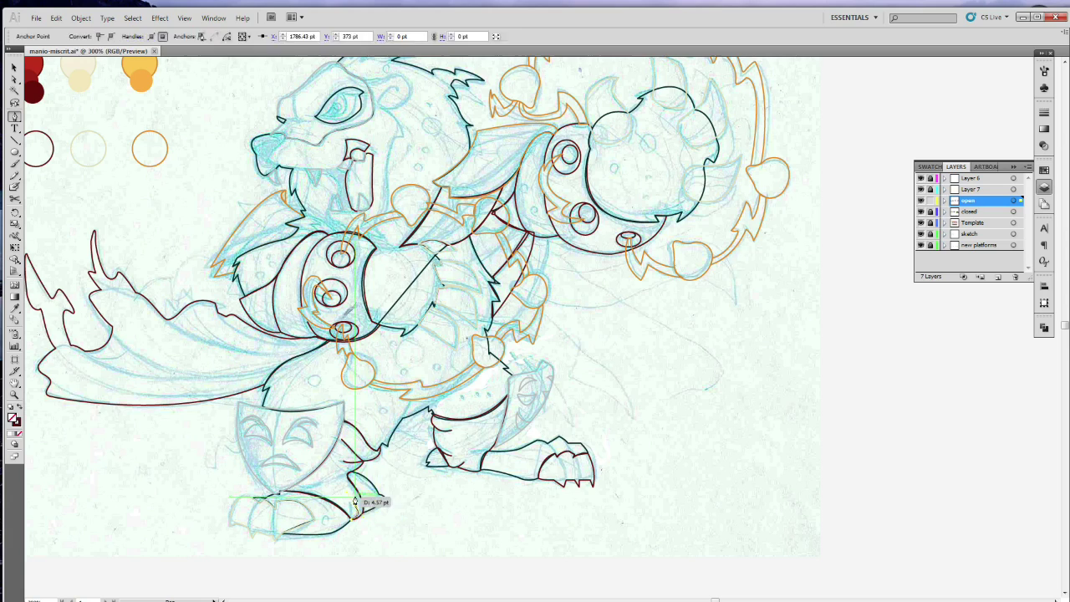
mouse_move(92, 289)
left_mouse_down()
mouse_move(323, 389)
mouse_move(125, 359)
left_mouse_up()
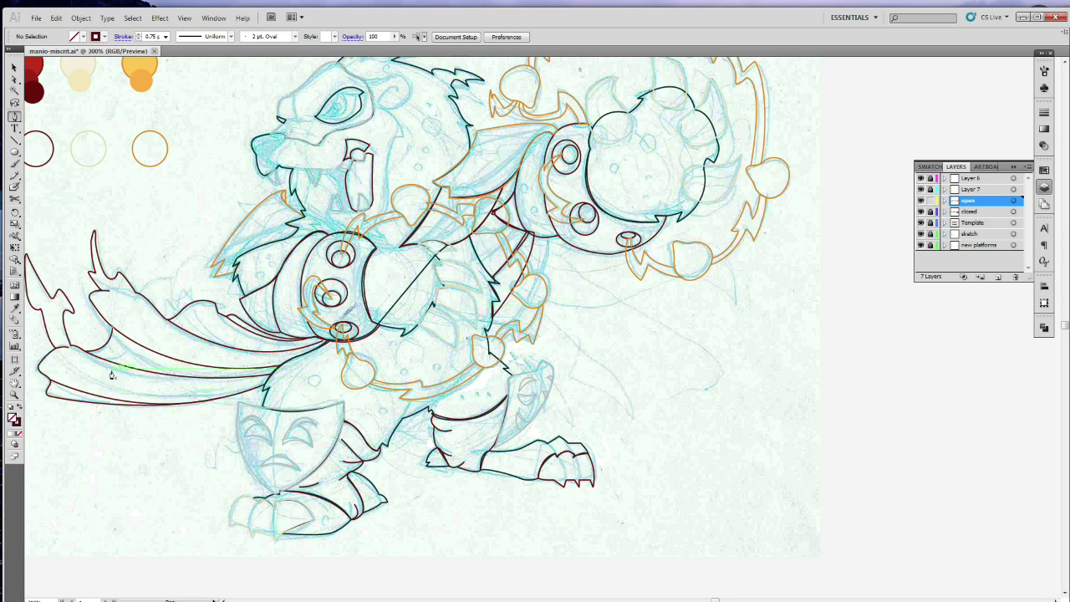
left_click(459, 197)
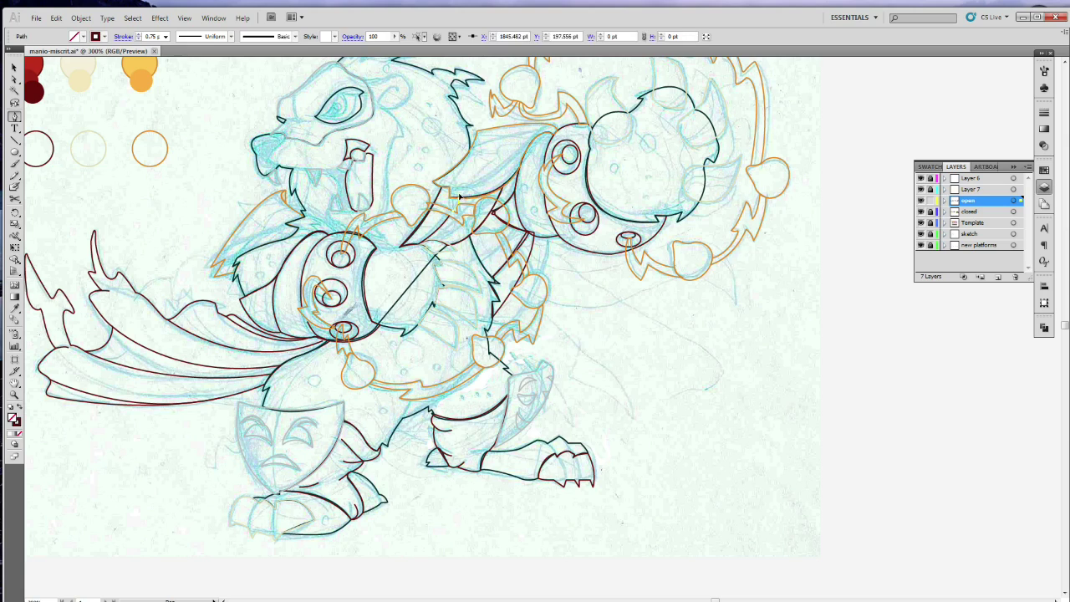
Finish the shoulder strap's dark red fold lines and replace the rear foot's dark red claw outlines with cream ones
left_click(504, 309)
key("v")
left_click(569, 465)
key("Delete")
key("p")
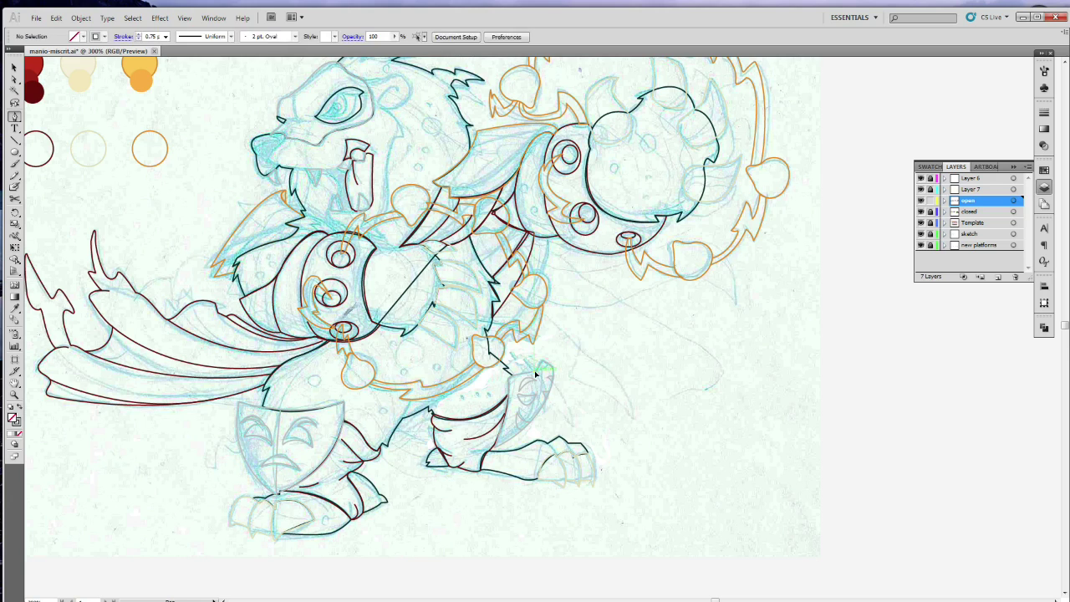
Trace the ear, the back of the cheek and the lower jaw with dark teal Pen tool paths
scroll(1064, 328, "up", 3)
left_click(393, 214)
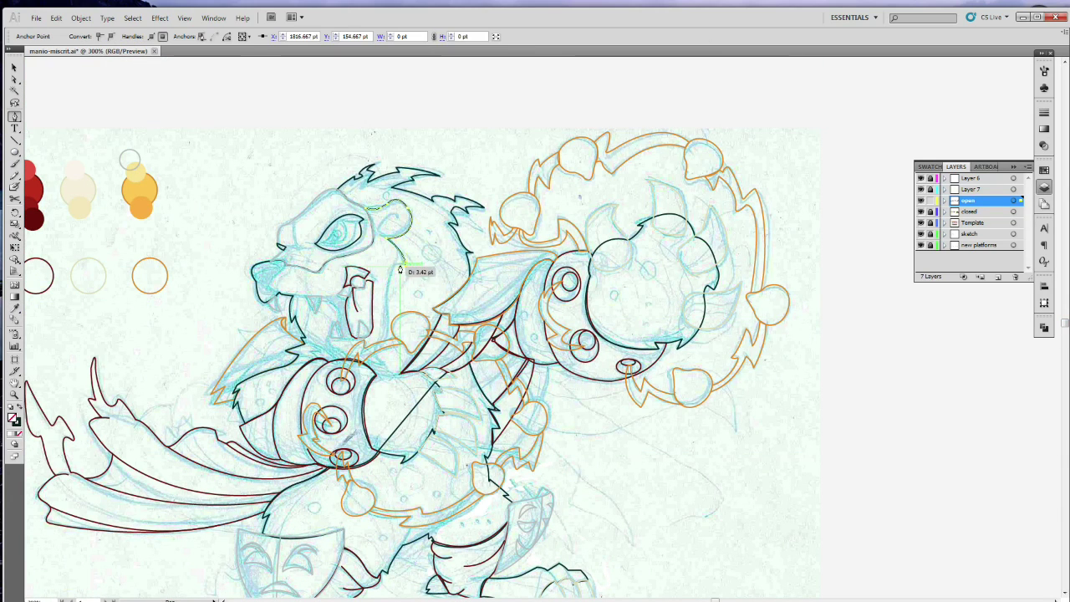
left_click(276, 333, "ctrl")
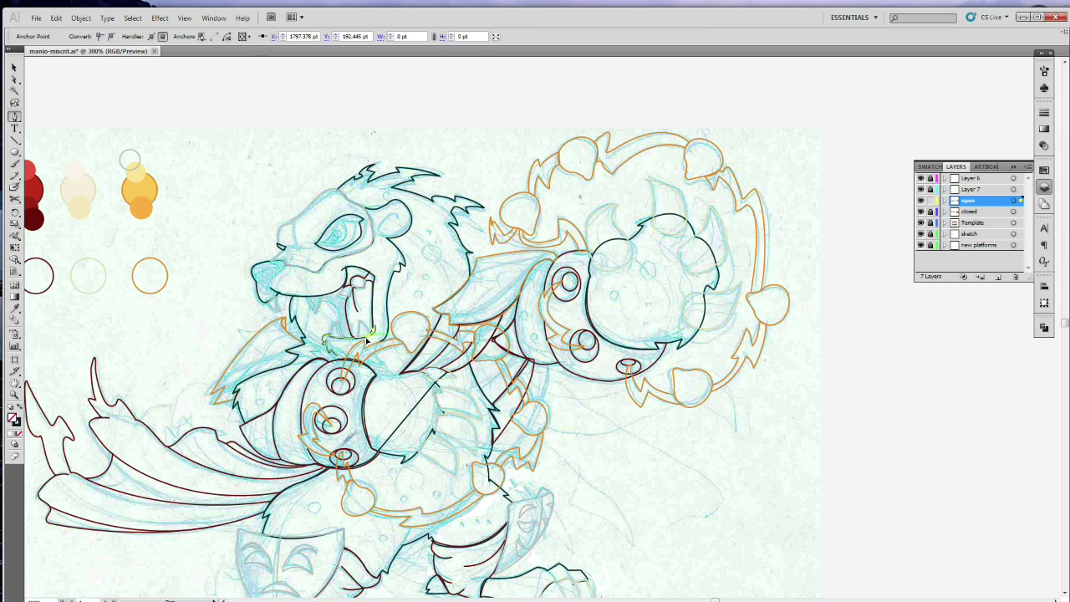
left_click(427, 286, "ctrl")
Trace the inner mouth line and the fur tufts along the jaw and neck in dark teal
left_click_drag(426, 287, 202, 116)
left_click(360, 326, "ctrl")
left_click_drag(351, 331, 311, 357)
left_click(346, 358, "ctrl")
left_click_drag(431, 528, 458, 538)
left_click(208, 167, "ctrl")
Trace the raised paw's toe arcs and the short fur strokes along the chest in dark teal
left_click_drag(652, 307, 652, 335)
left_click(654, 385, "ctrl")
left_click_drag(692, 269, 704, 286)
left_click(385, 410, "ctrl")
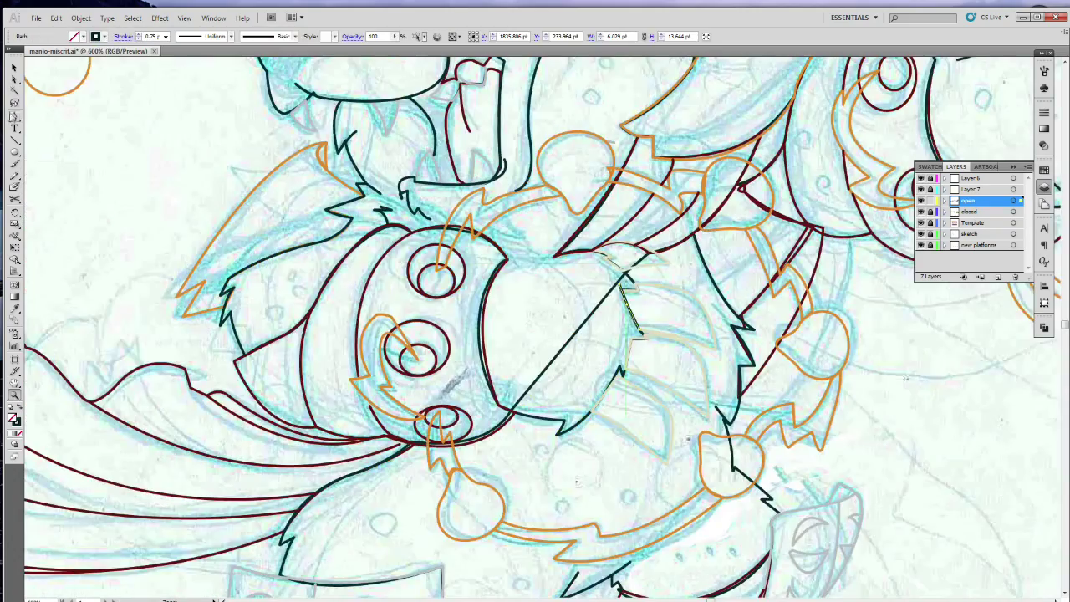
mouse_move(623, 372)
left_mouse_down()
mouse_move(616, 382)
mouse_move(612, 355)
left_mouse_up()
key("ctrl+minus")
key("ctrl+0")
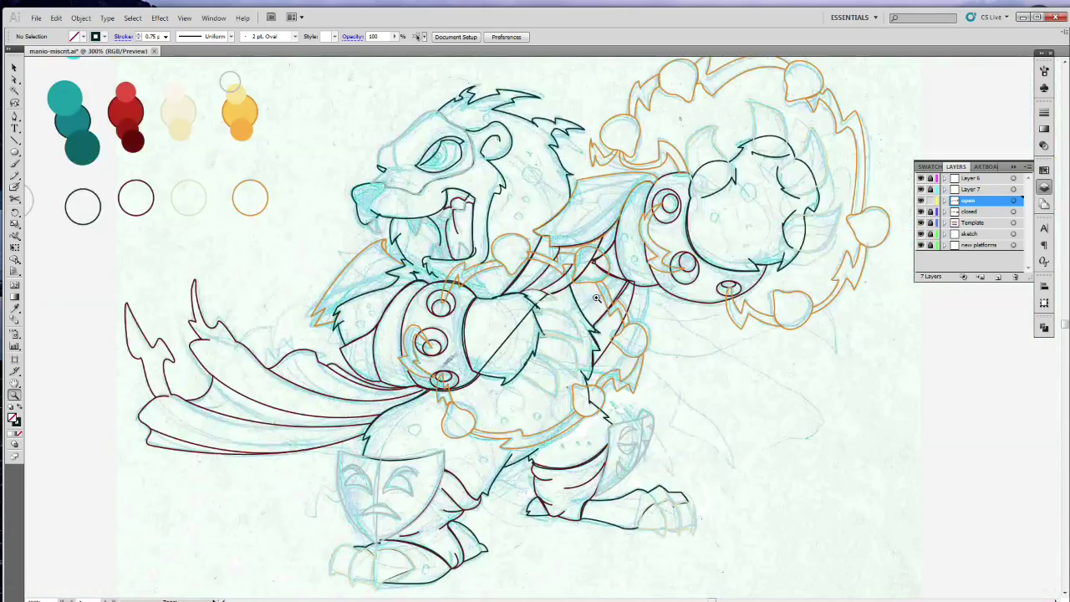
Trace the rear foot's toe arcs in dark teal and split its upper claw path with the Scissors tool
scroll(740, 239, "up", 5)
left_click(789, 269, "ctrl")
left_click(15, 68)
key("p")
left_click(758, 260, "ctrl")
left_click(17, 310)
key("ctrl+shift+a")
left_click(786, 254, "ctrl")
key("c")
key("v")
left_click(793, 254)
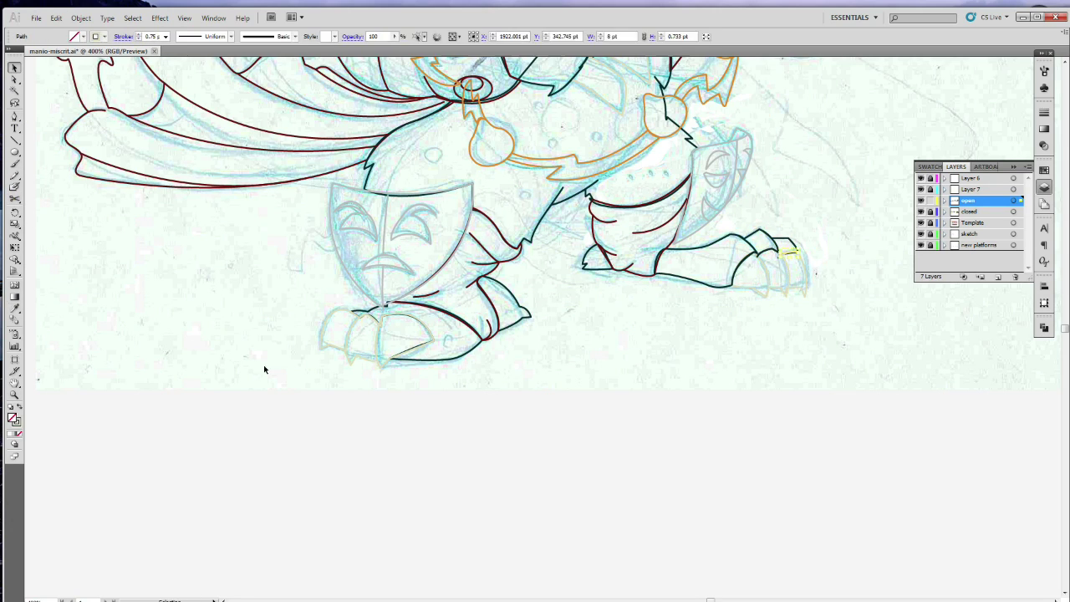
Trace the toe line on the front foot with the Pen tool and end the path
key("ctrl+shift+a")
key("p")
left_click(362, 315, "ctrl")
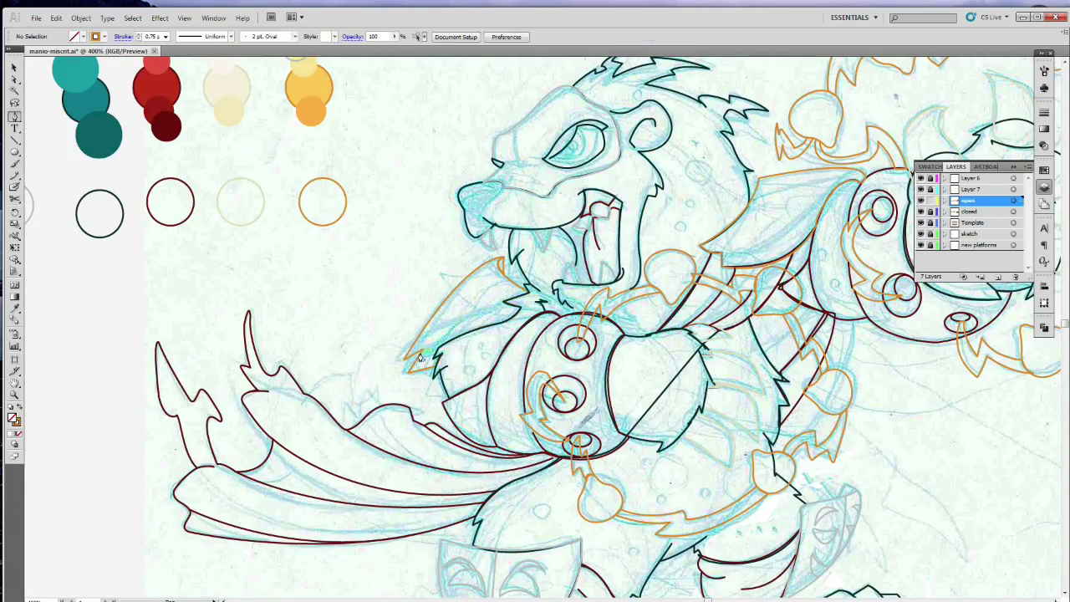
Finish tracing the inner fold lines on the chest collar's spike and the raised arm's flap in orange on the open layer
left_click(523, 309)
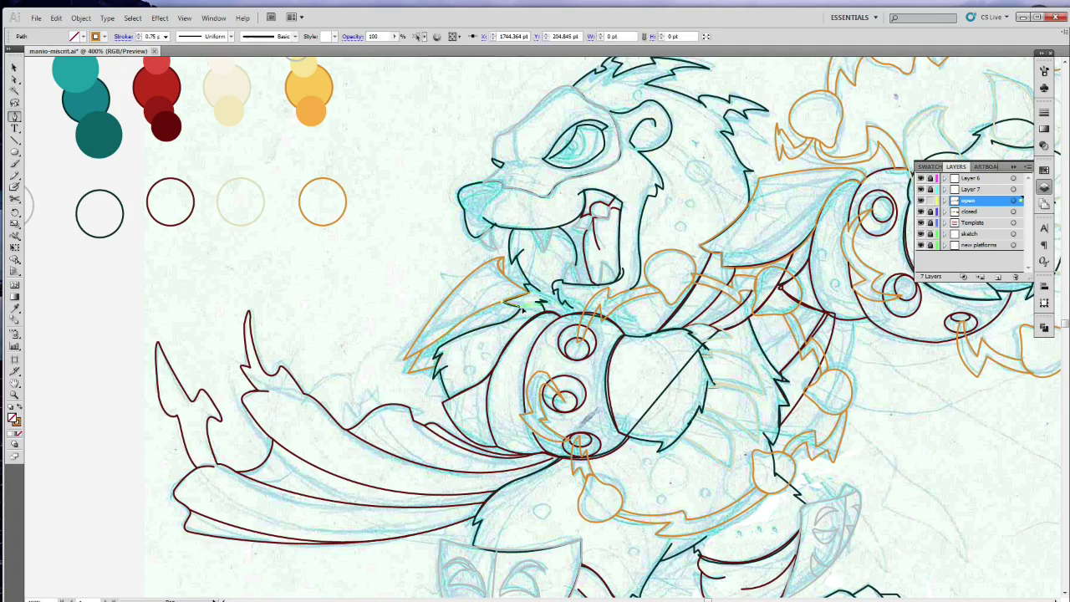
scroll(585, 250, "right", 4)
left_click_drag(637, 179, 656, 174)
left_click(357, 165, "ctrl")
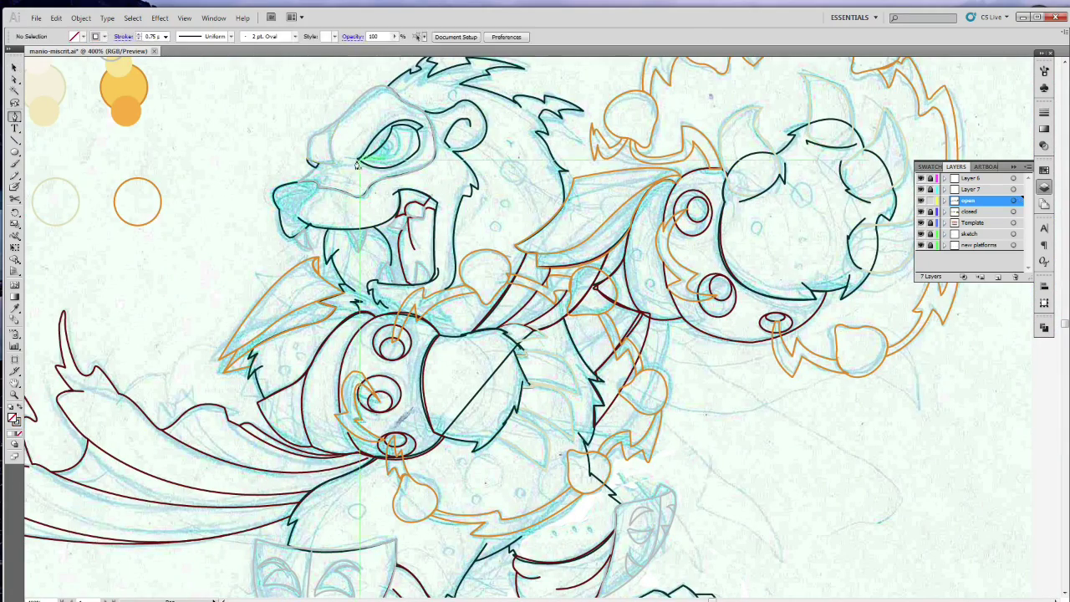
Make the closed layer active and unlock it, and lock the open layer
key("z")
left_click(391, 289, "alt")
left_click(391, 288, "alt")
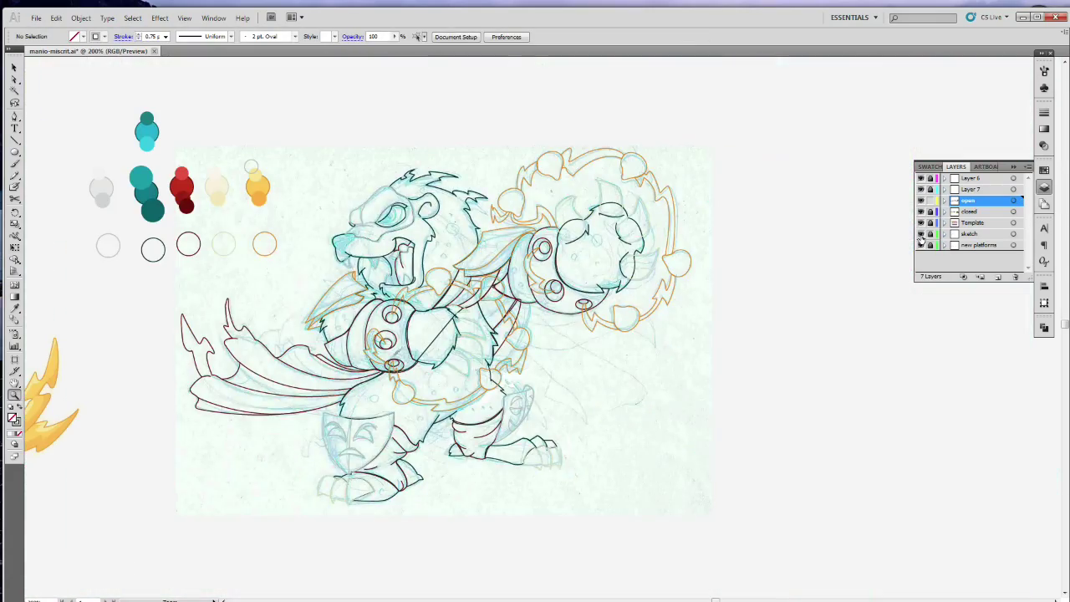
left_click(969, 211)
left_click(931, 212)
left_click(931, 201)
Trace the creature's nose in dark teal as a closed shape with the Pen tool and deselect it
left_click(420, 267)
left_click(511, 299)
key("p")
left_click_drag(459, 318, 462, 336)
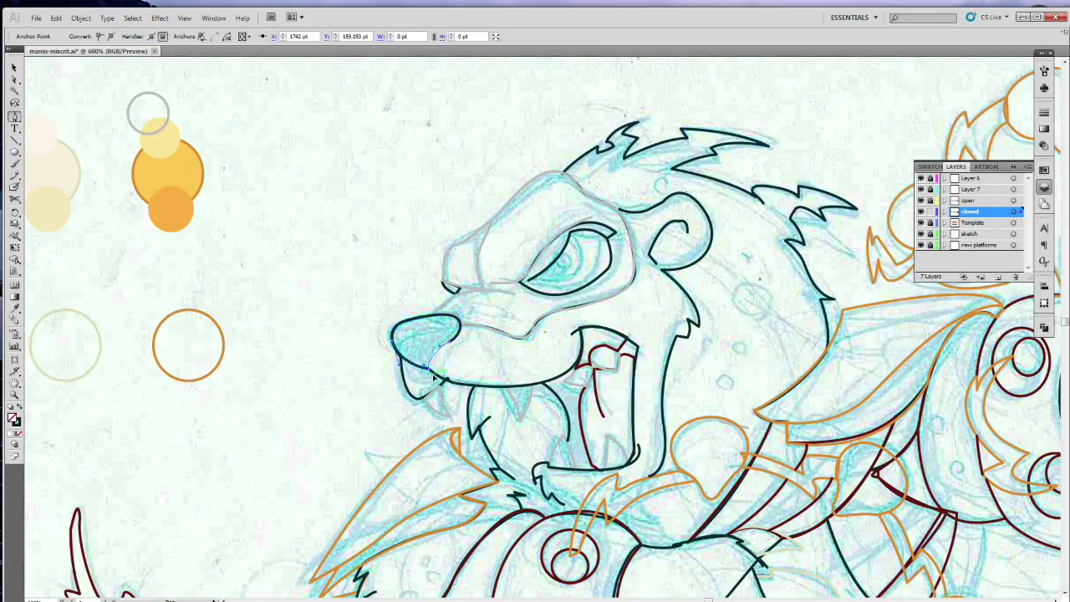
left_click(666, 517, "ctrl")
Trace another small pointed detail of the creature as a closed shape with the Pen tool and deselect it
left_click_drag(338, 268, 125, 270)
left_click(469, 315, "alt")
left_click(469, 315, "alt")
left_click(576, 322)
left_click(577, 322)
left_click(373, 298)
left_click_drag(402, 287, 415, 267)
left_click(402, 287)
left_click(406, 255)
left_click(370, 298)
left_click(178, 100, "ctrl")
left_click(374, 297, "ctrl")
left_click(585, 351, "ctrl")
Sample the cream outline colour and draw circular fur spots about 3.8 pt wide with the Ellipse tool
left_click(593, 358, "ctrl+alt")
left_click(592, 358, "ctrl+alt")
left_click(593, 358, "ctrl+alt")
key("i")
key("v")
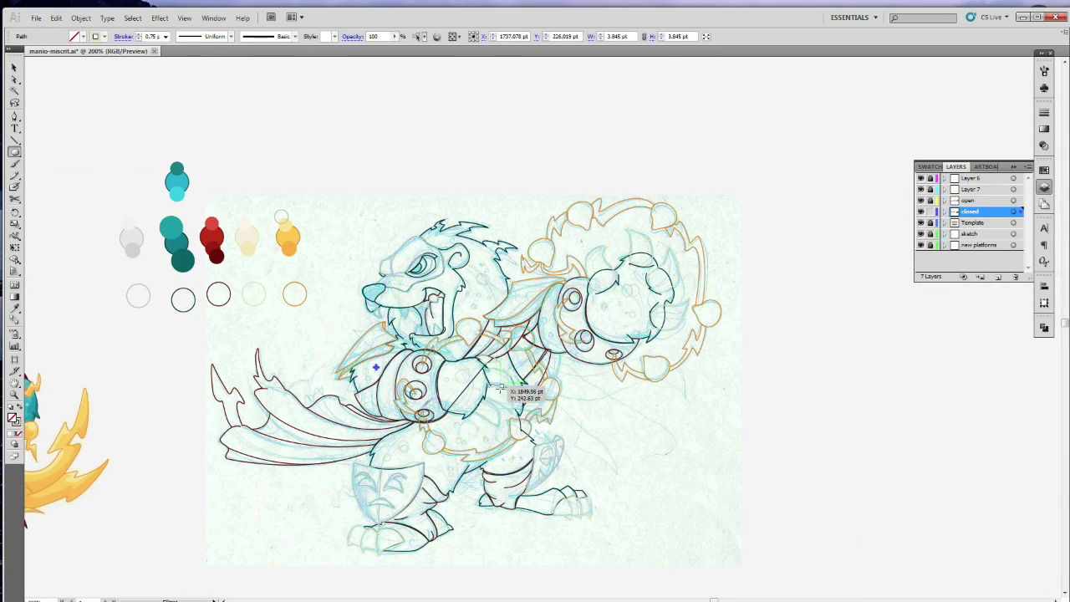
Switch to the open layer and back to the closed layer, and add a smaller cream spot about 2.3 pt wide on the chin
left_click(968, 201)
key("ctrl+equal")
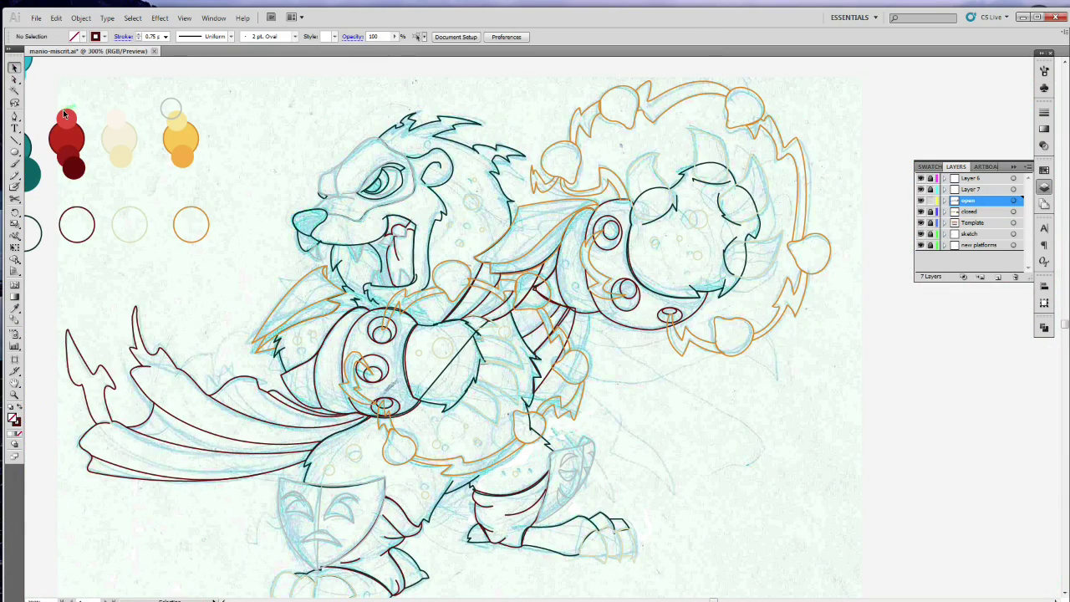
key("p")
left_click(968, 211)
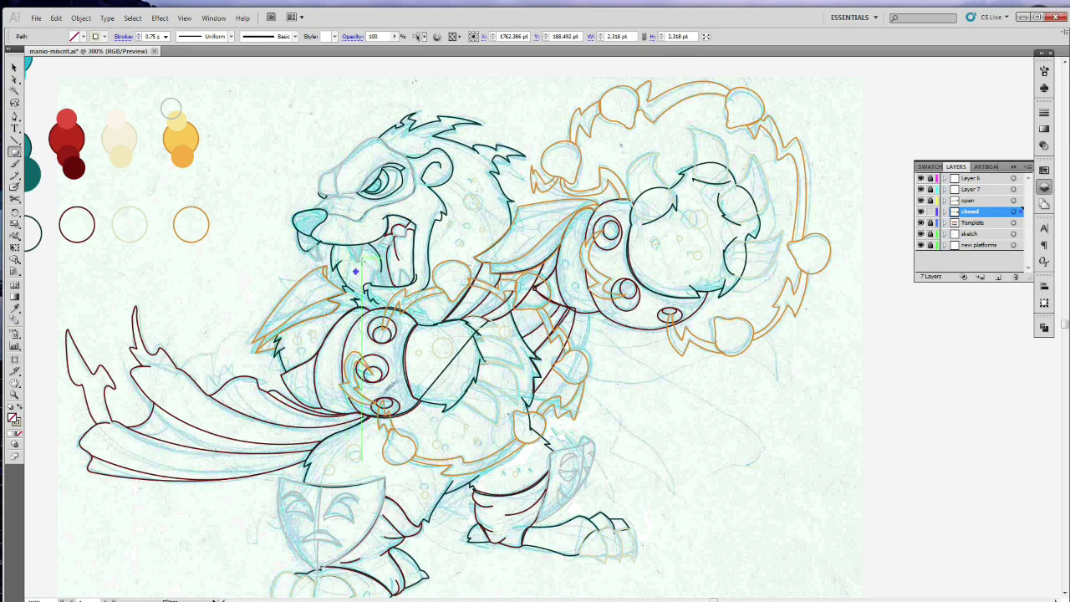
Trace a closed orange flame around the cape's upper pointed tip on the closed layer
left_click(127, 368)
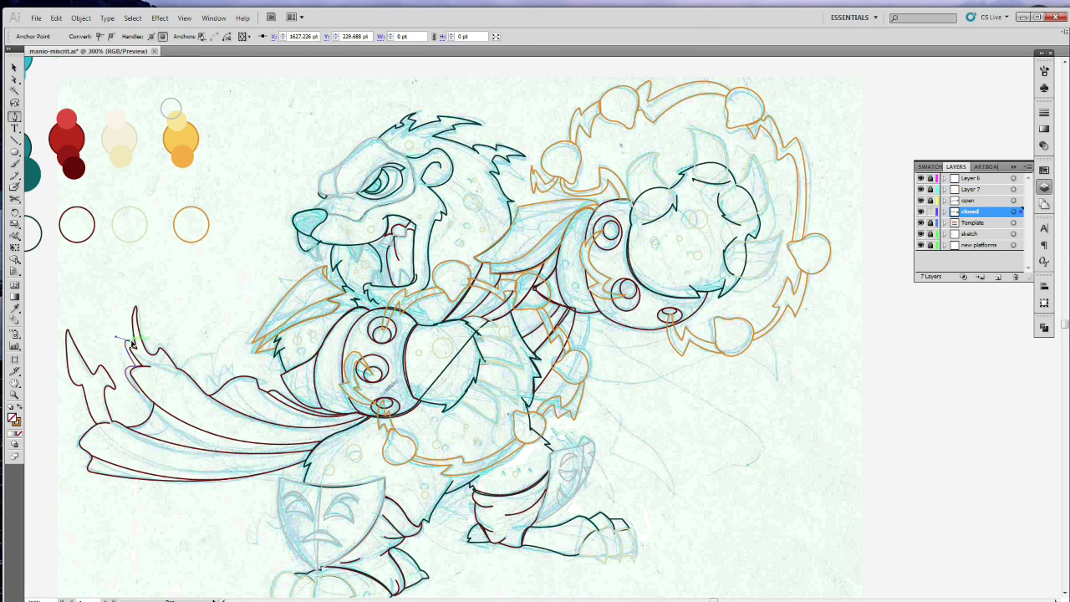
left_click_drag(134, 284, 156, 357)
left_click(139, 336)
left_click(159, 355)
left_click(201, 386)
left_click(127, 368)
Trace a closed orange flame around the cape's far-left pointed tip and the folded end beneath it
left_click(75, 441)
left_click(56, 18)
left_click(50, 38)
left_click_drag(113, 395, 125, 417)
left_click(134, 451)
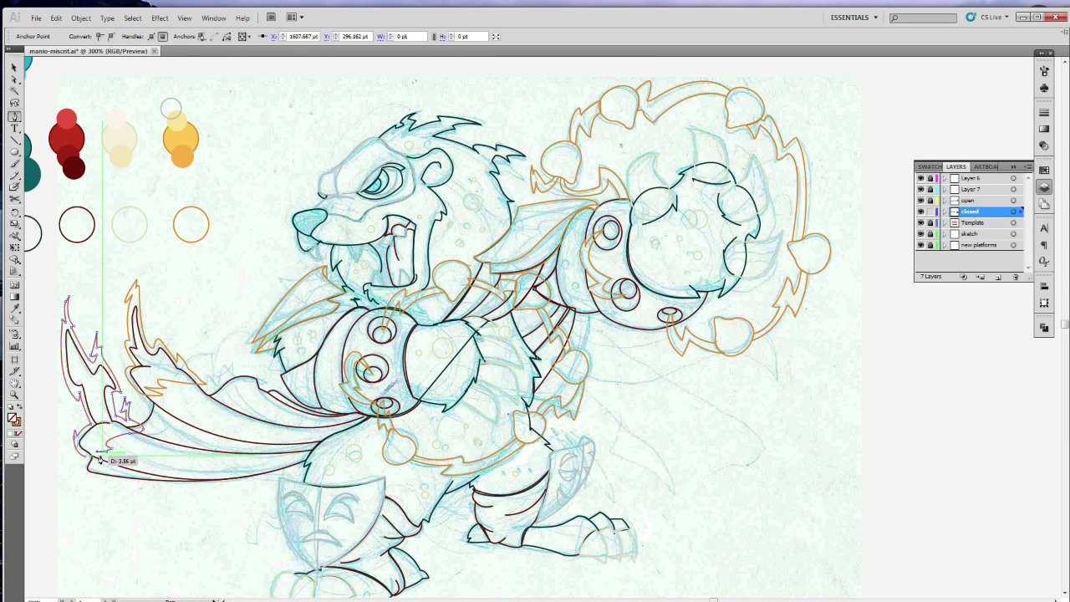
left_click(75, 440)
Deselect the artwork and hide the sketch layer to review the finished outlines
key("v")
key("ctrl+shift+a")
scroll(1064, 326, "down", 1)
scroll(1064, 326, "up", 1)
key("ctrl+shift+w")
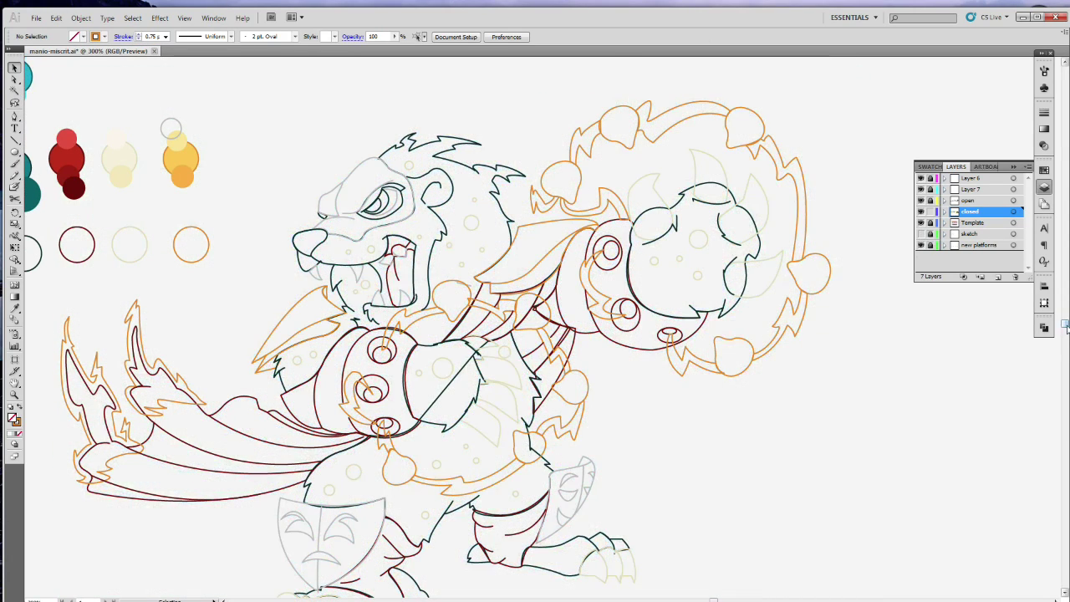
scroll(1064, 326, "down", 2)
scroll(1064, 326, "up", 1)
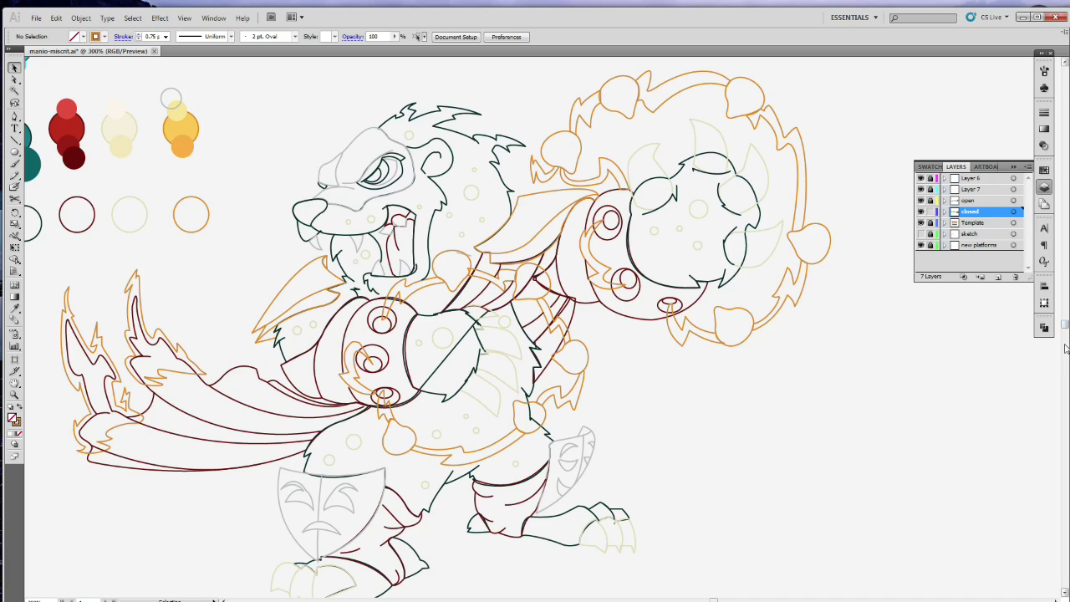